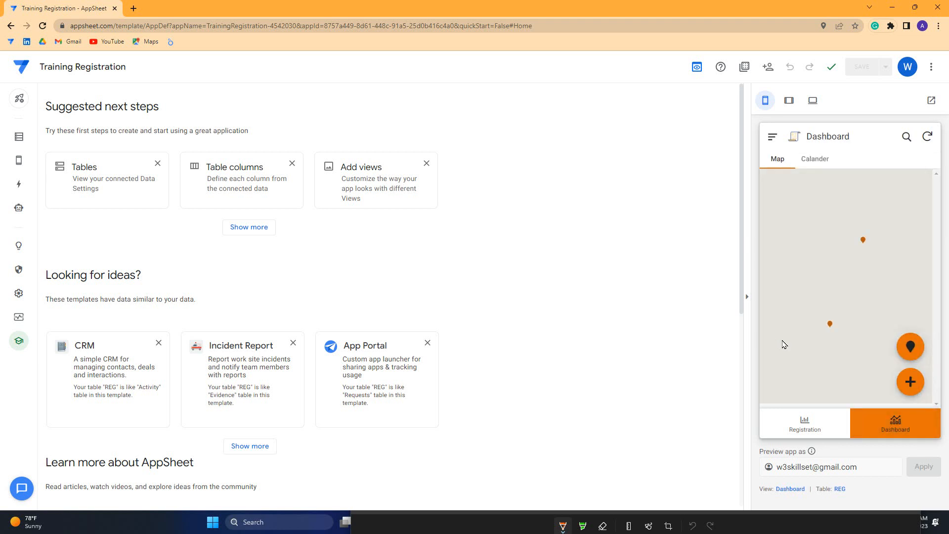
Try the preview's calendar and registration form, then go to the Actions page
left_click(805, 164)
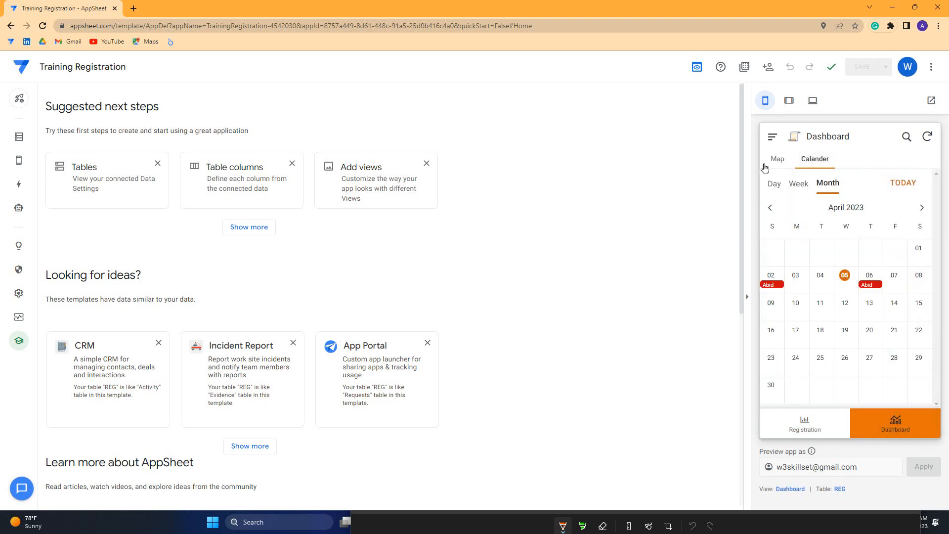
left_click(808, 163)
left_click(816, 418)
scroll(830, 227, "down", 6)
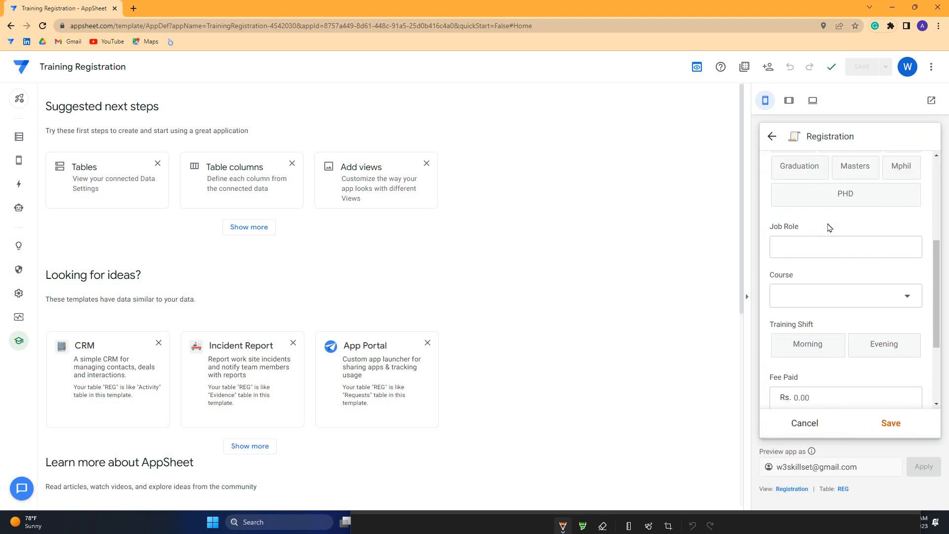
scroll(829, 227, "up", 6)
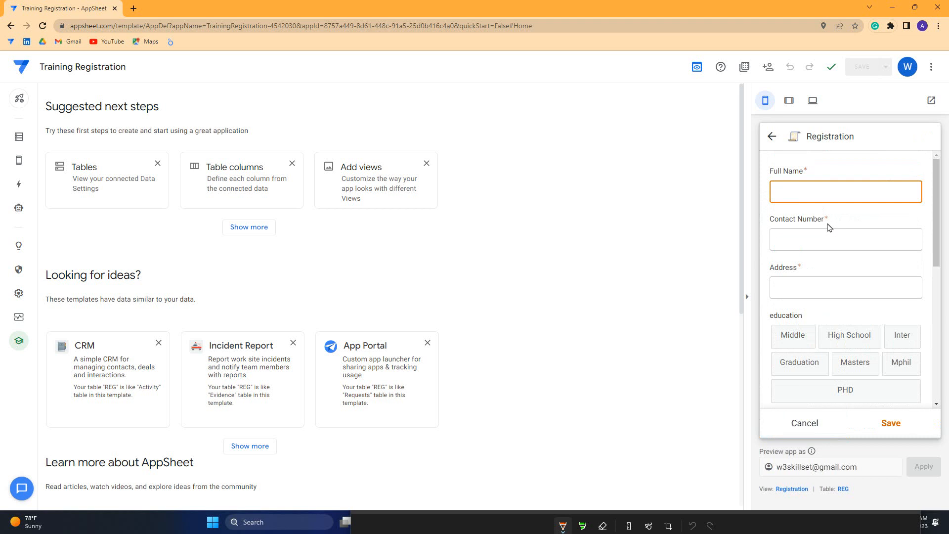
scroll(829, 227, "down", 5)
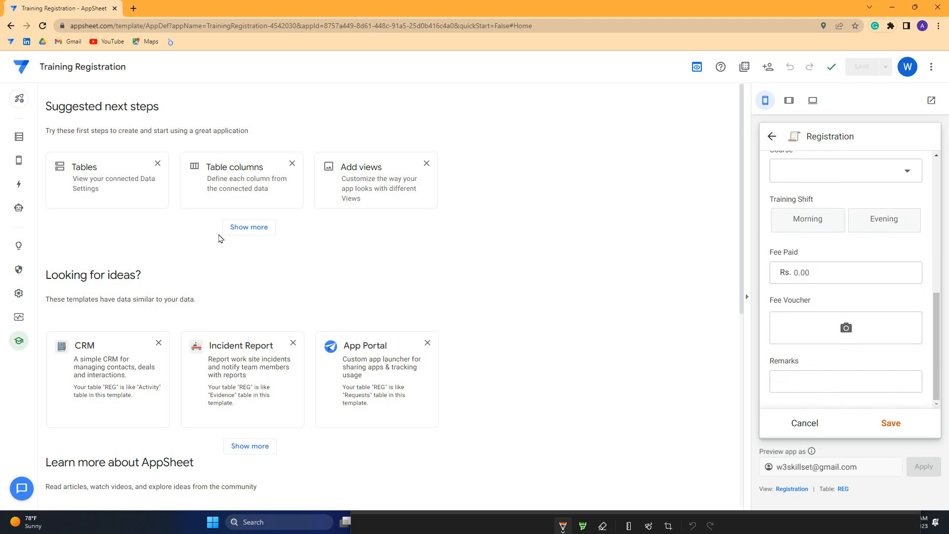
left_click(19, 185)
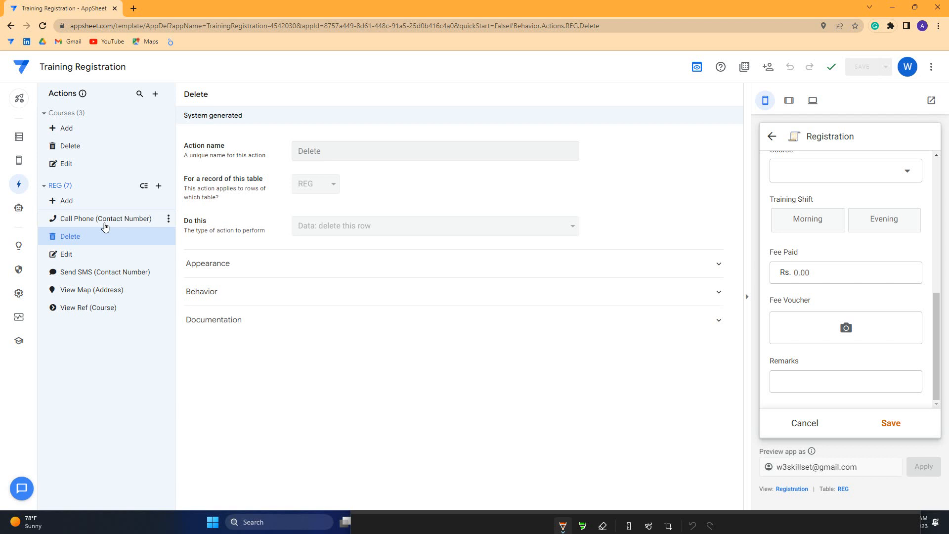
Add a new view named Table for REG with the table view type
mouse_move(19, 160)
left_click(57, 165)
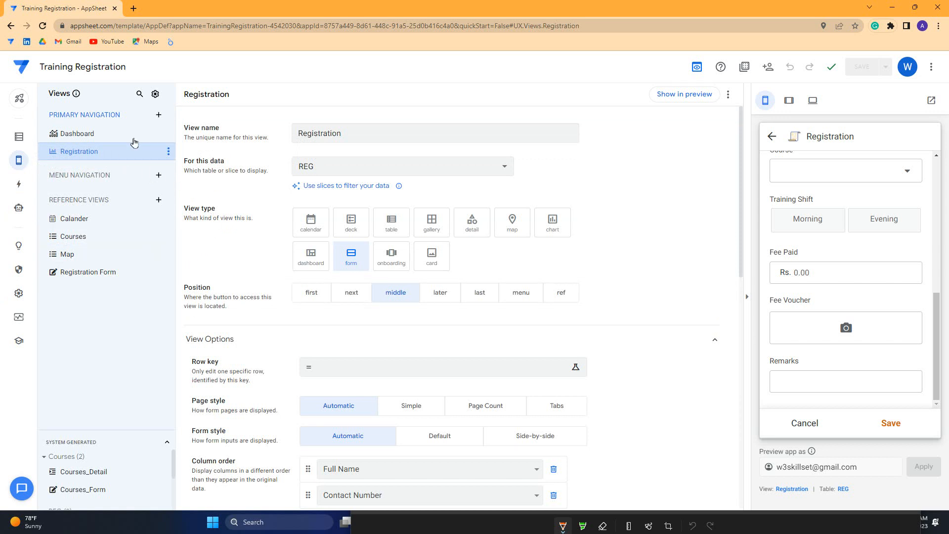
left_click(158, 115)
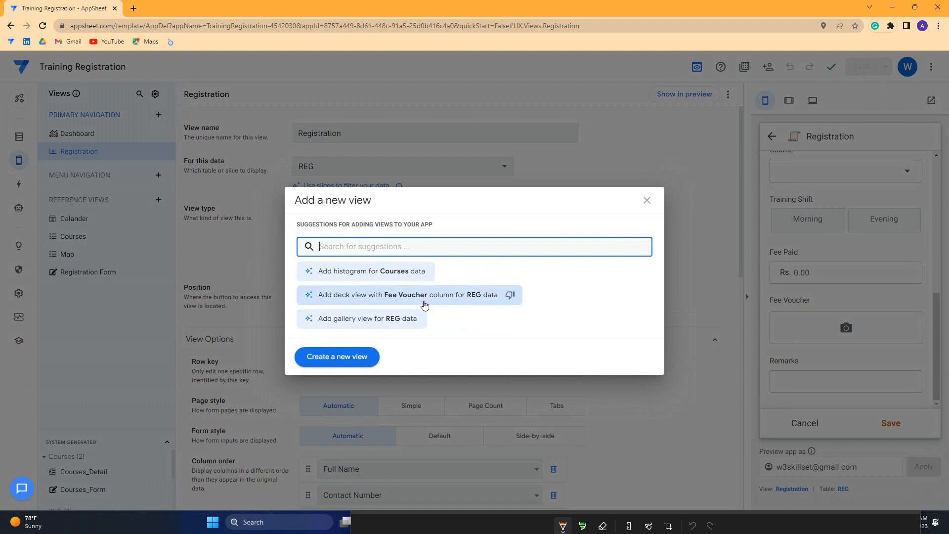
left_click(330, 352)
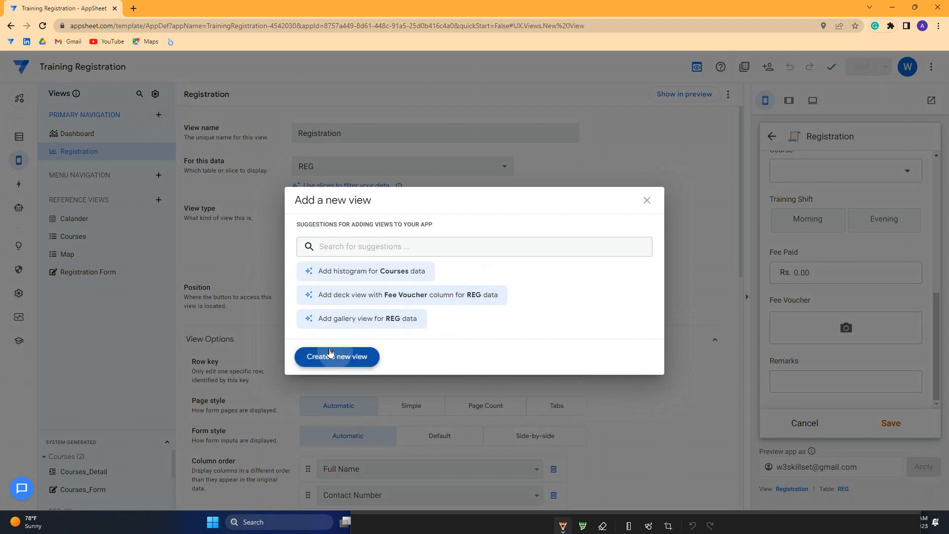
double_click(324, 133)
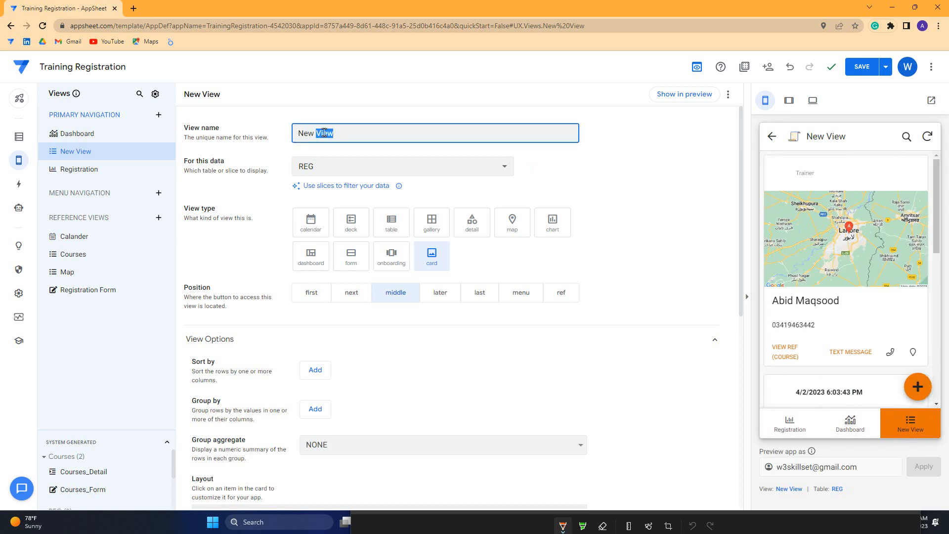
triple_click(317, 136)
type("Table")
left_click(396, 222)
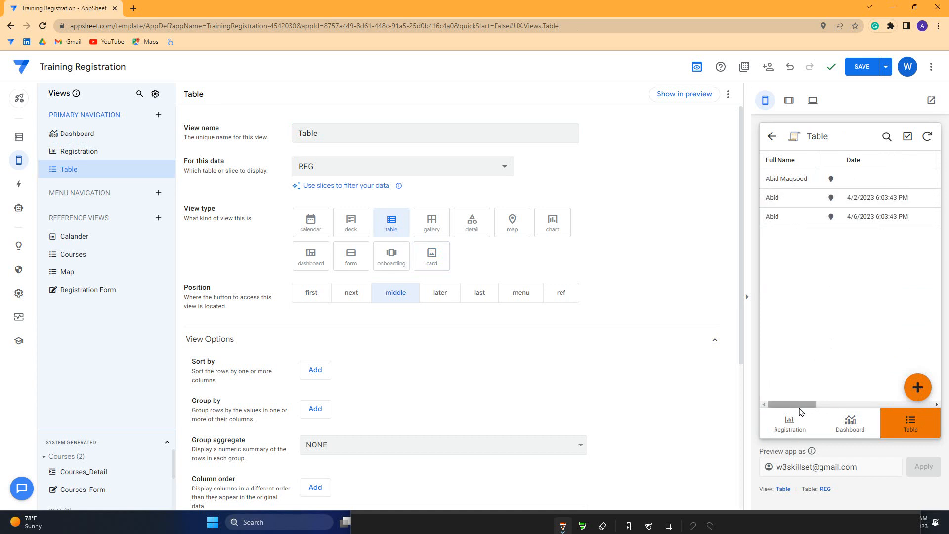
Scroll the Table view's columns in the preview, then open the Data tables
left_click_drag(800, 409, 837, 409)
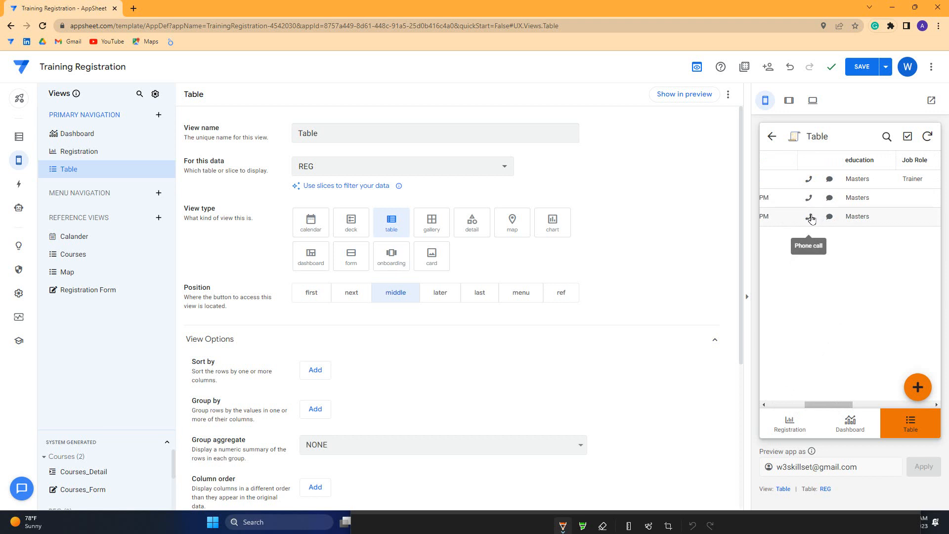
left_click_drag(835, 405, 807, 407)
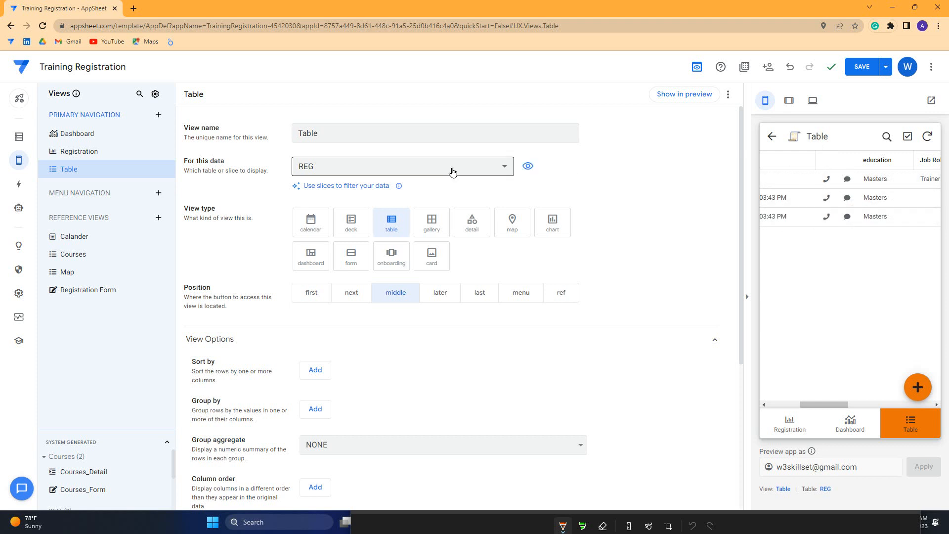
left_click(24, 138)
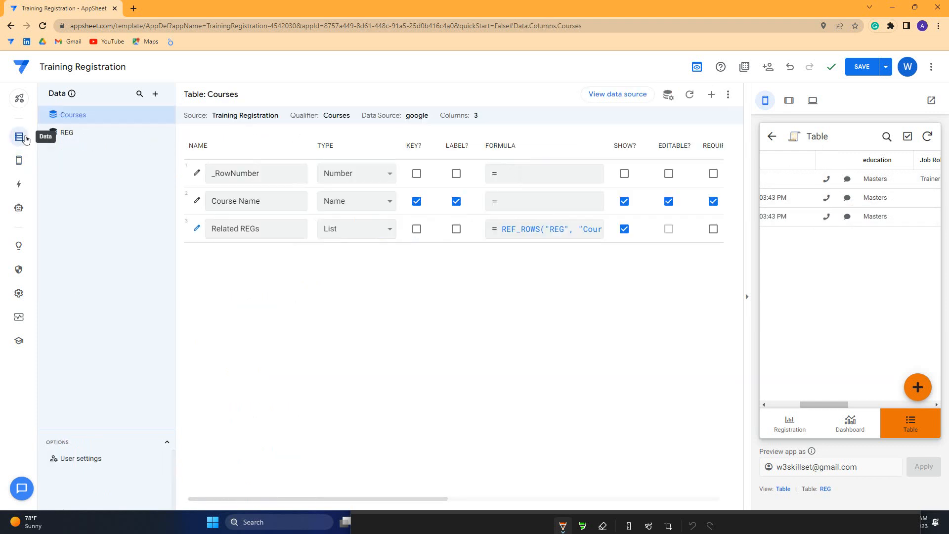
Inspect REG's columns such as Contact Number and the preview's map and form, then return to Actions
left_click(108, 134)
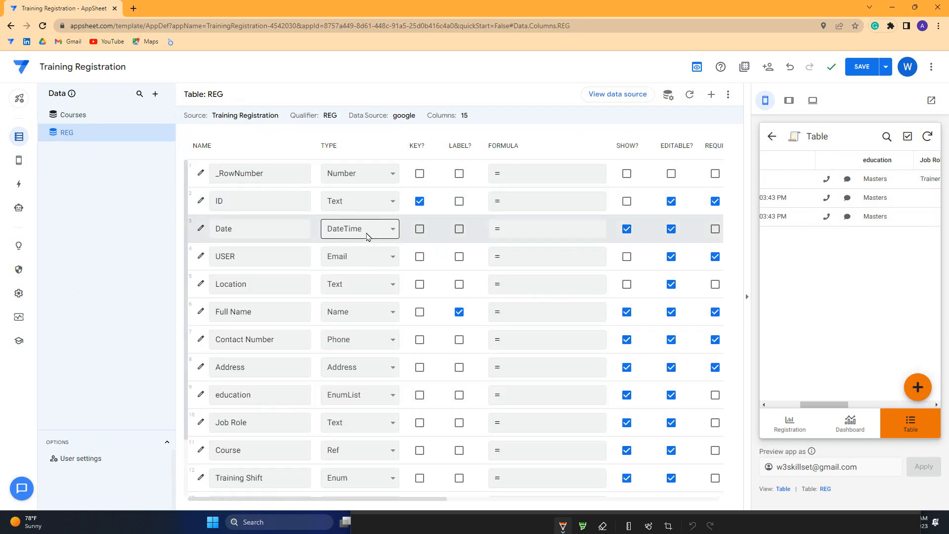
scroll(343, 341, "down", 2)
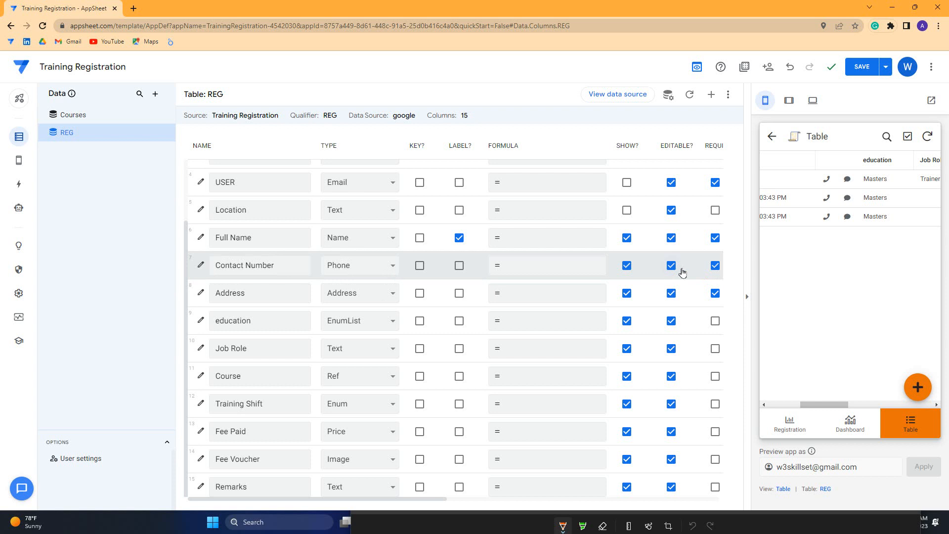
left_click_drag(832, 404, 746, 412)
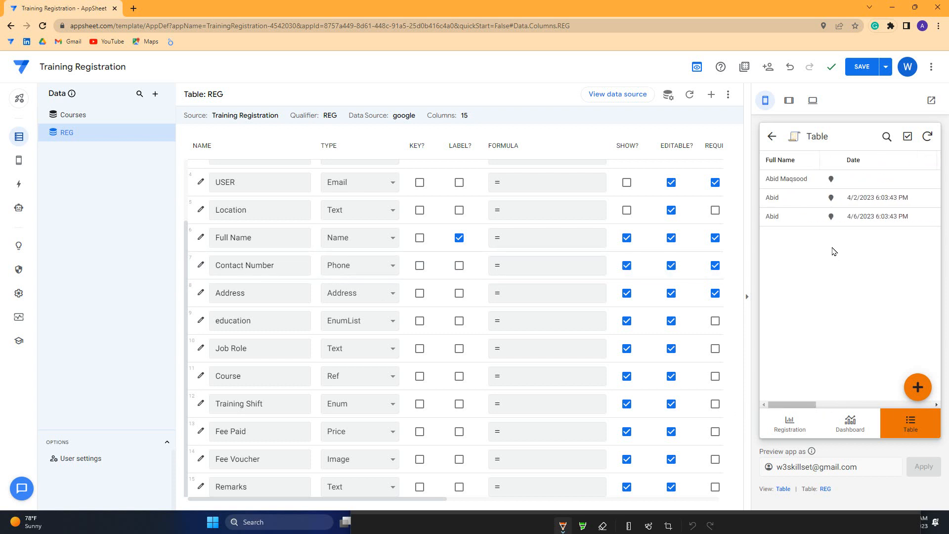
left_click(831, 197)
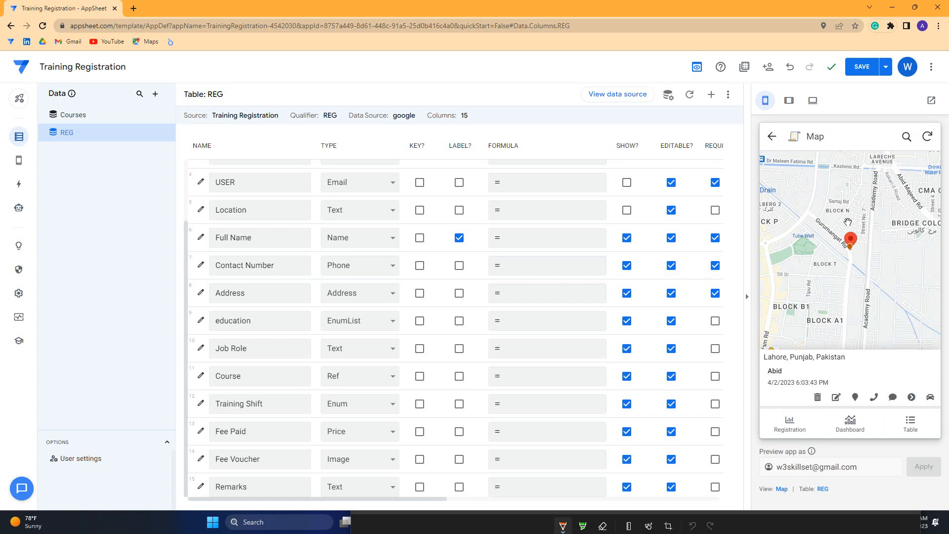
left_click(771, 137)
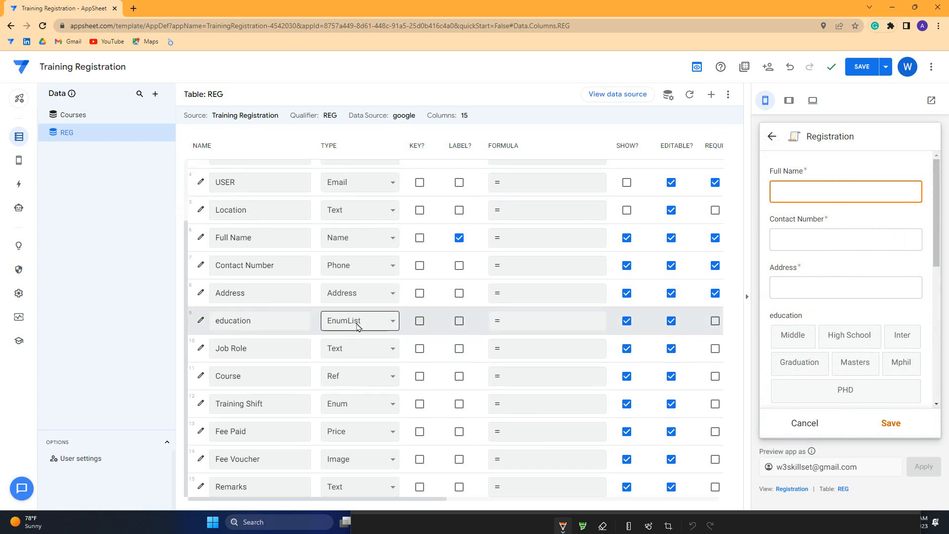
left_click(17, 191)
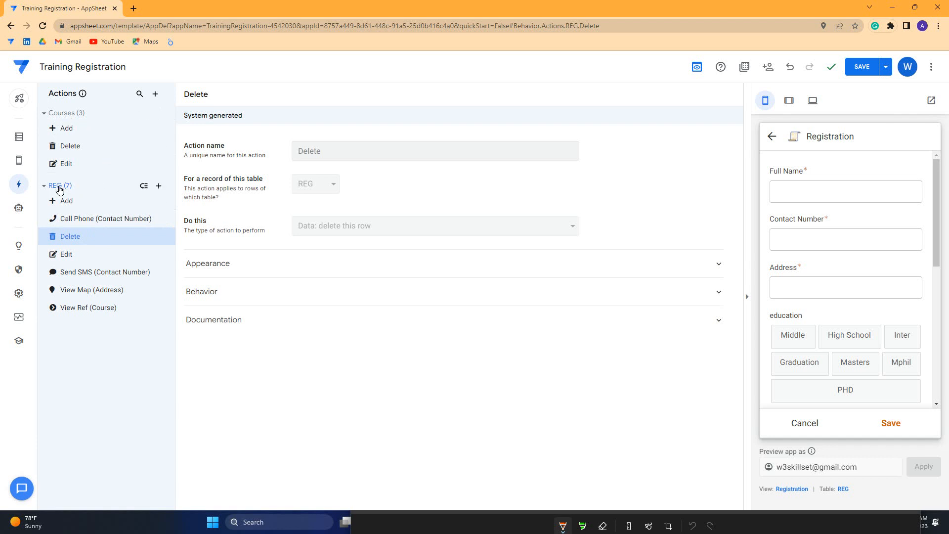
Search action suggestions for 'WhatsA', then create a blank REG action
left_click(158, 187)
left_click(302, 247)
type("WhatsApp")
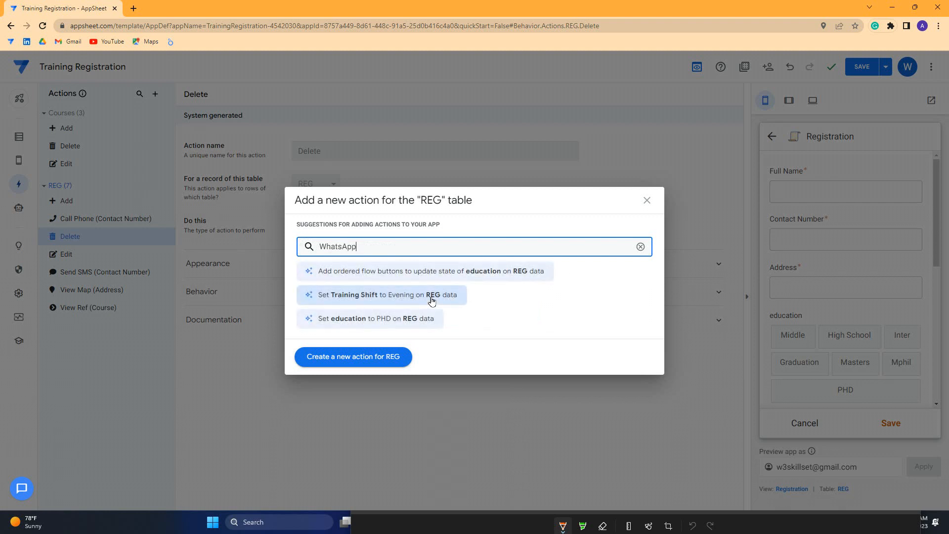
left_click(346, 357)
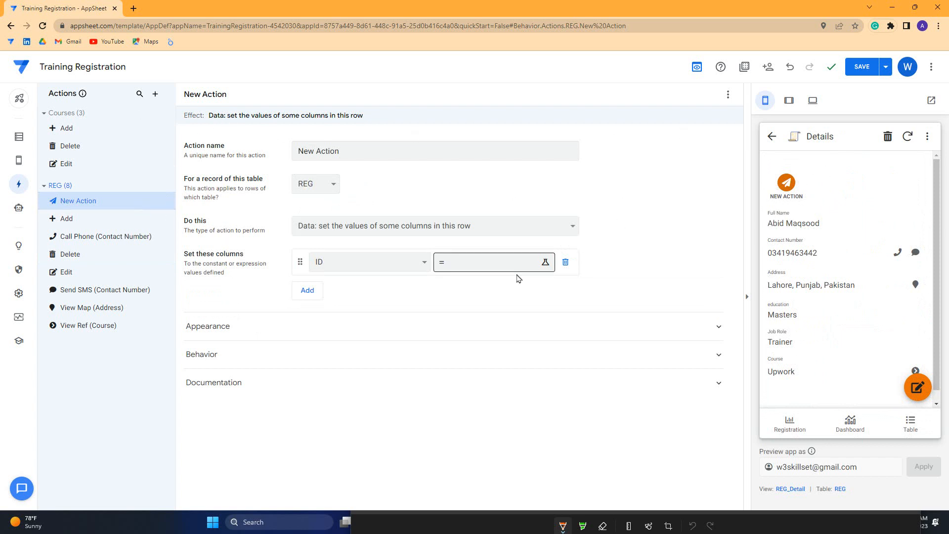
Delete the trial New Action and start adding another REG action
left_click(170, 200)
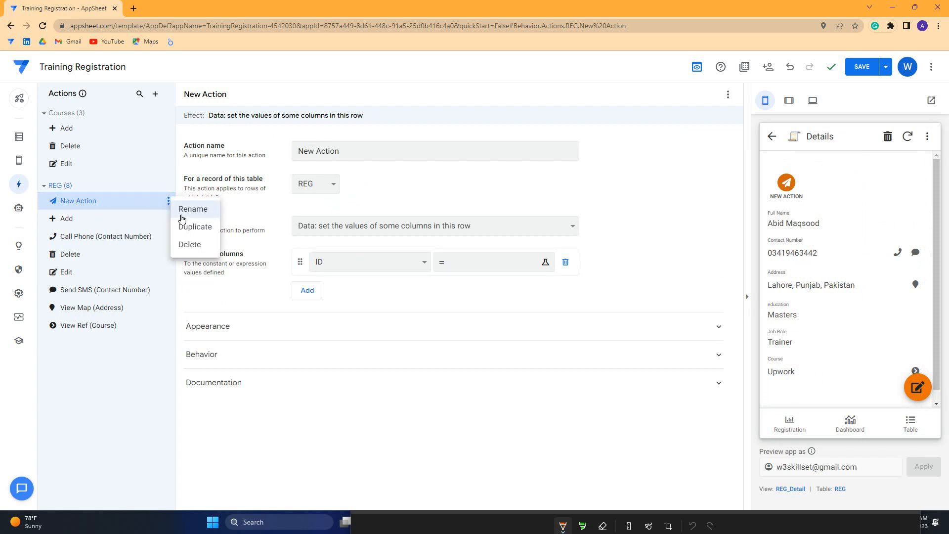
left_click(199, 245)
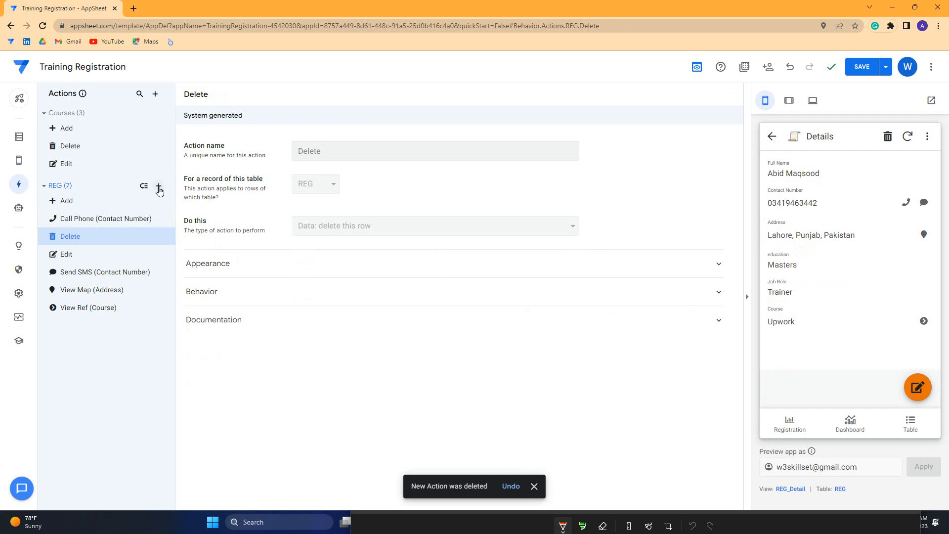
left_click(159, 186)
Create a REG action named WhatsApp with Do this set to External: go to a website
left_click(337, 356)
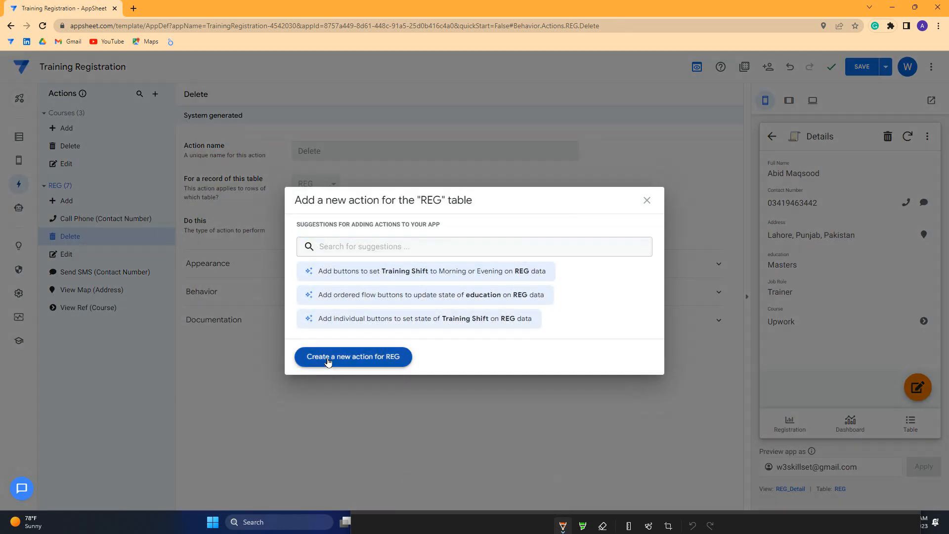
left_click_drag(356, 156, 286, 151)
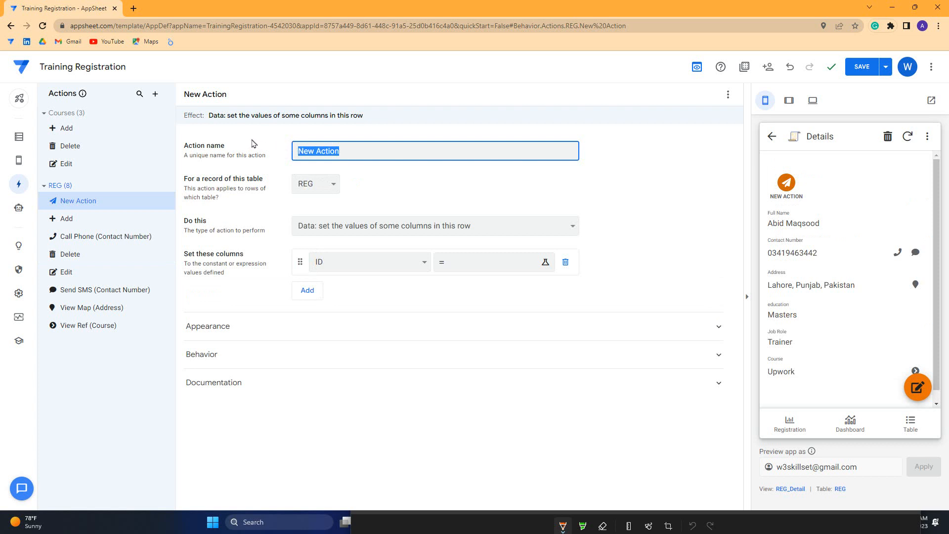
type("WhatsApp")
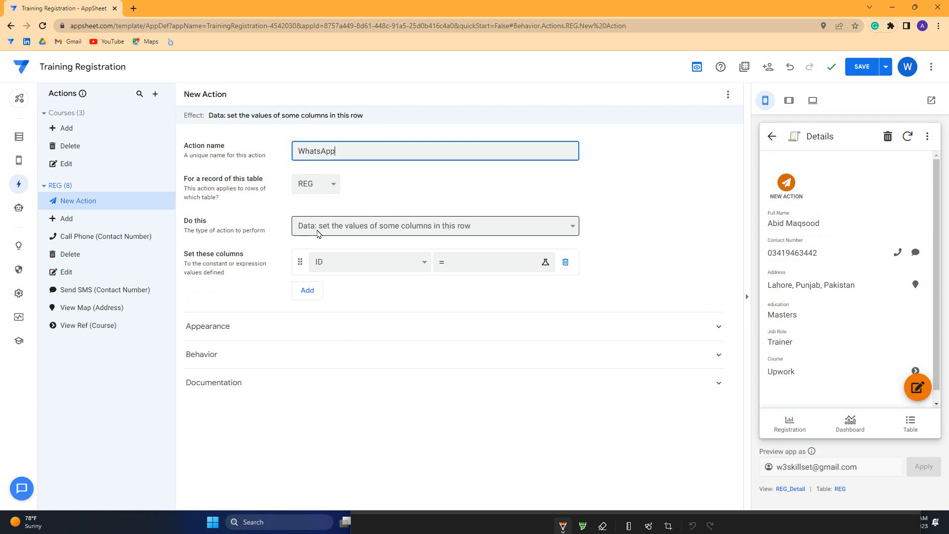
left_click(351, 226)
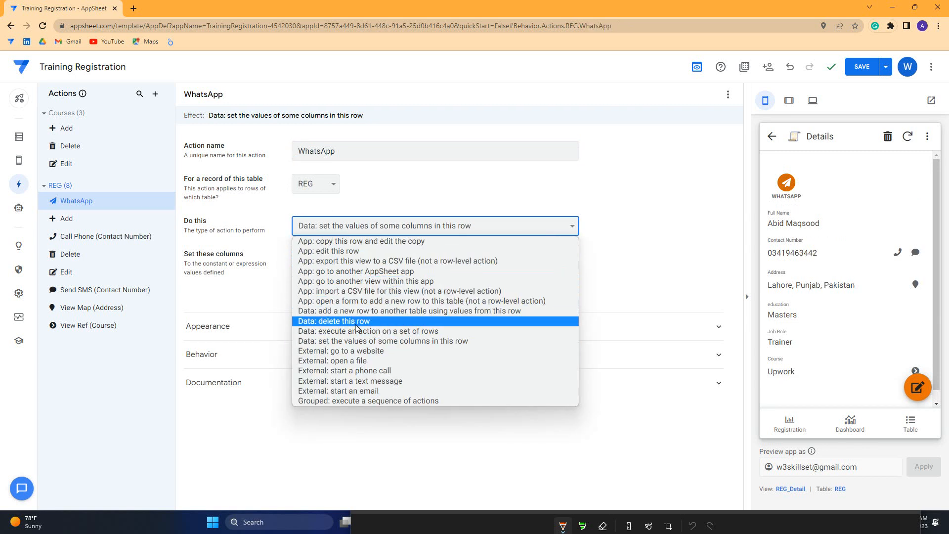
left_click(326, 351)
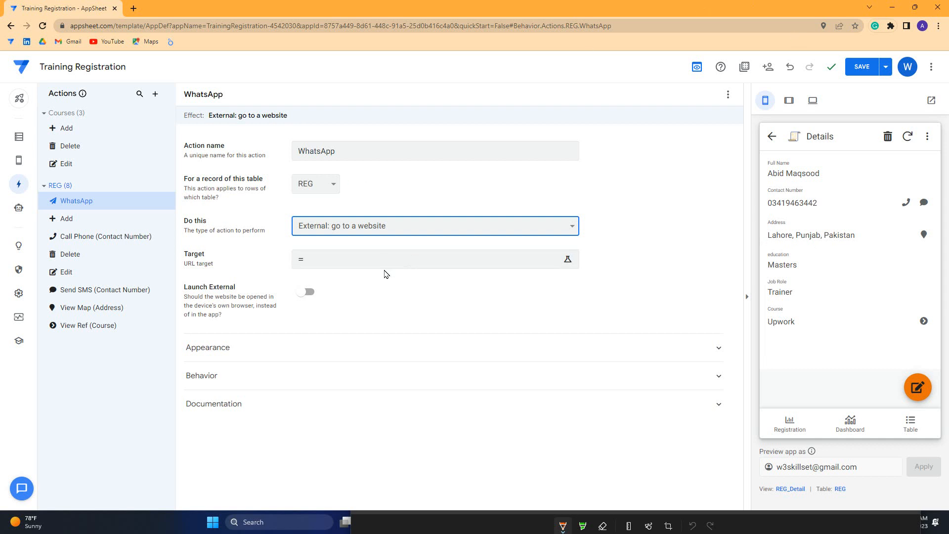
Search icons for 'call', give WhatsApp the mobile phone icon, and save the app
left_click(235, 346)
scroll(340, 389, "down", 1)
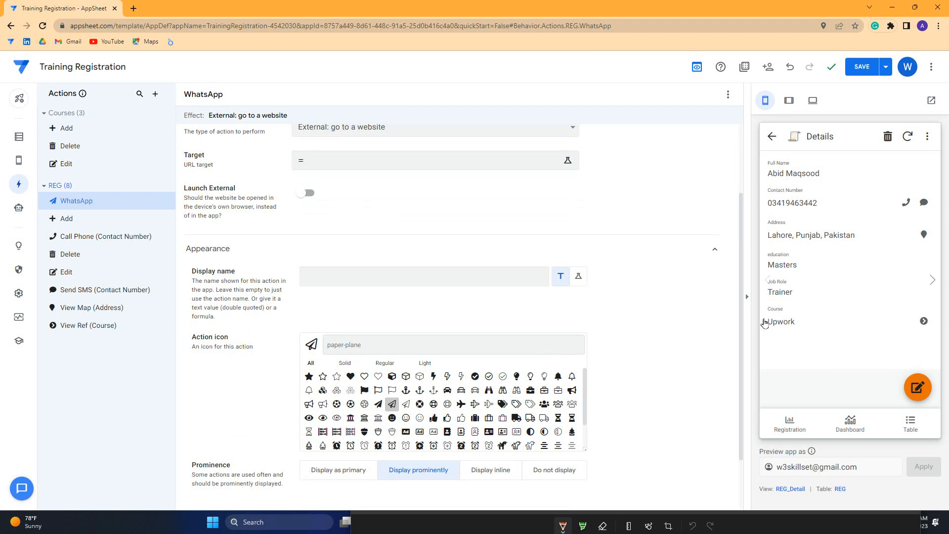
type("ca;")
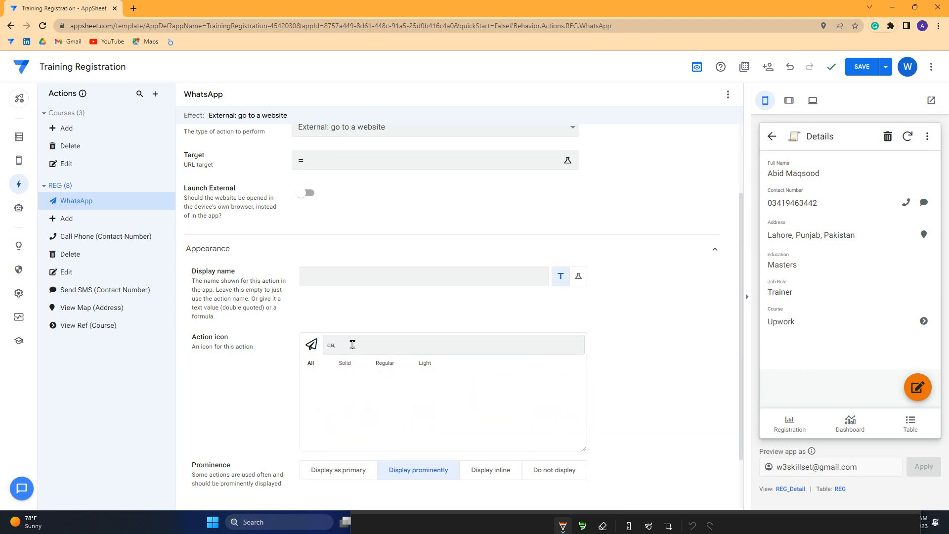
left_click_drag(347, 346, 248, 336)
type("call")
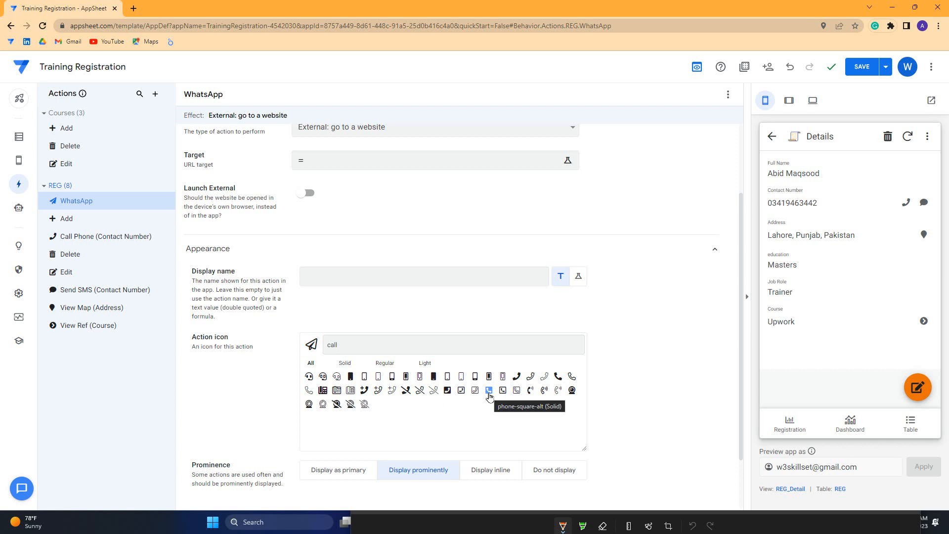
left_click(351, 378)
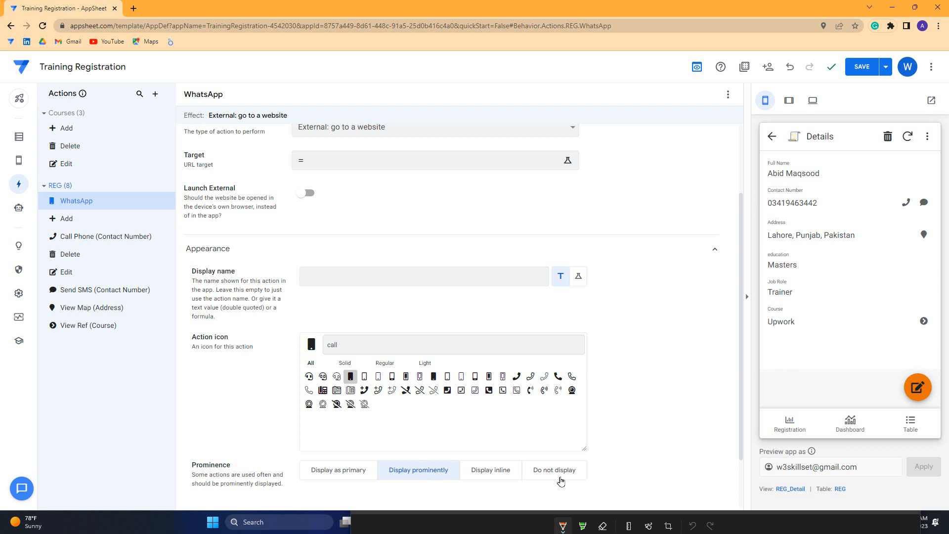
left_click(861, 66)
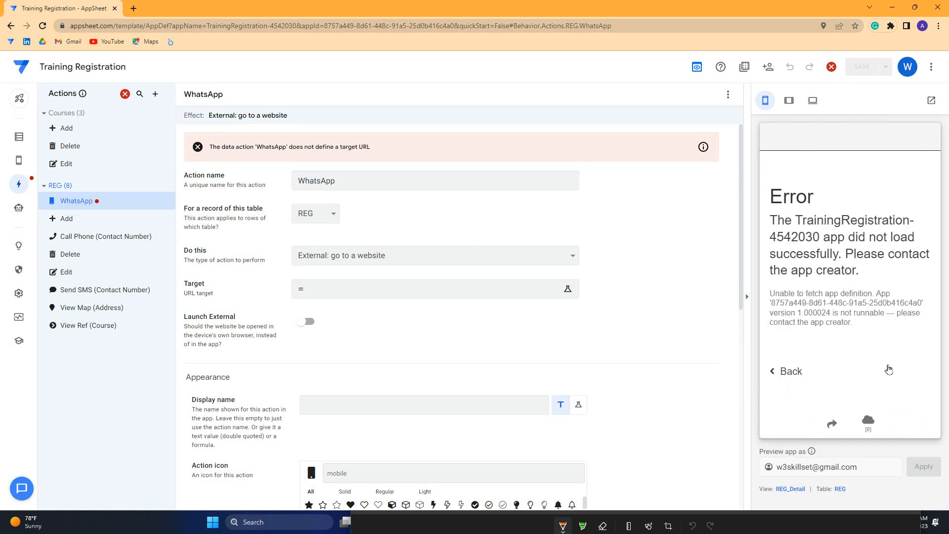
Scroll the WhatsApp action form and open the Target expression editor
scroll(458, 381, "down", 5)
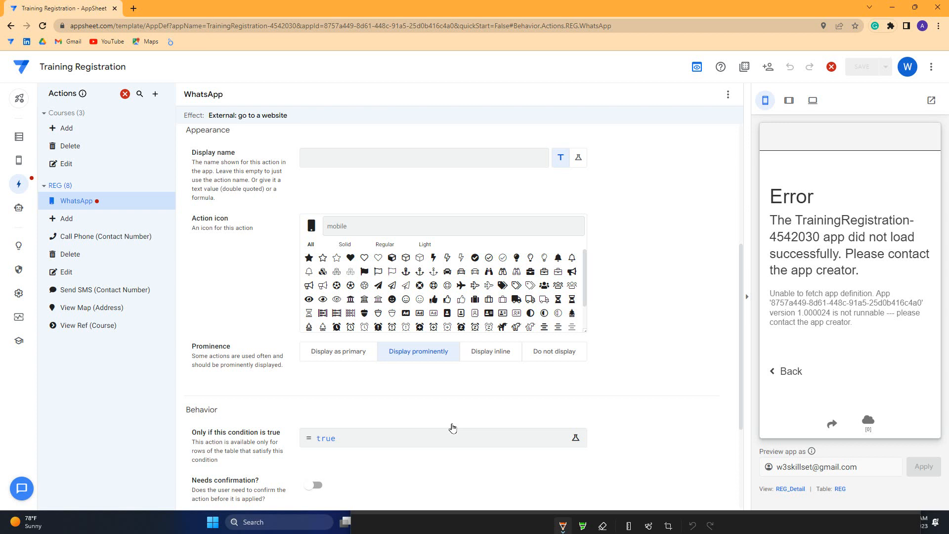
scroll(234, 425, "down", 2)
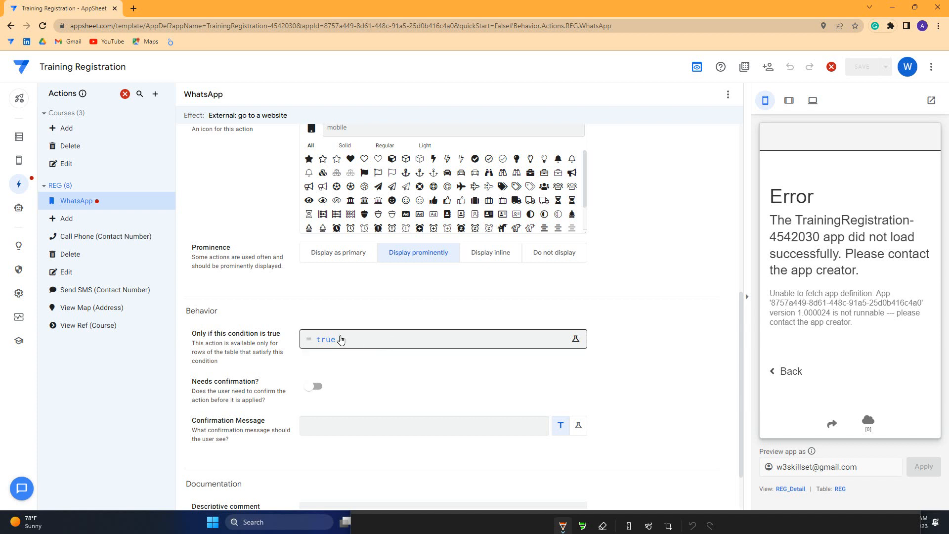
scroll(341, 339, "up", 4)
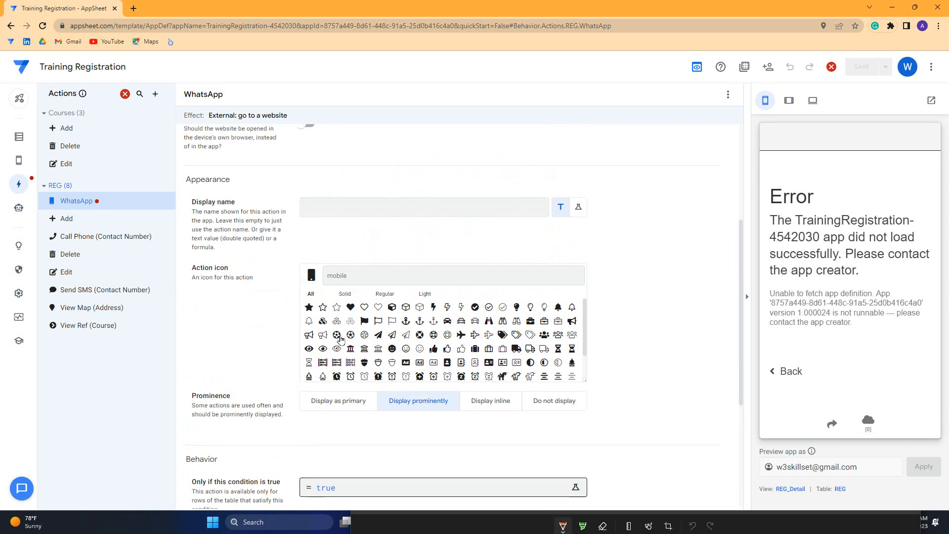
left_click(334, 142)
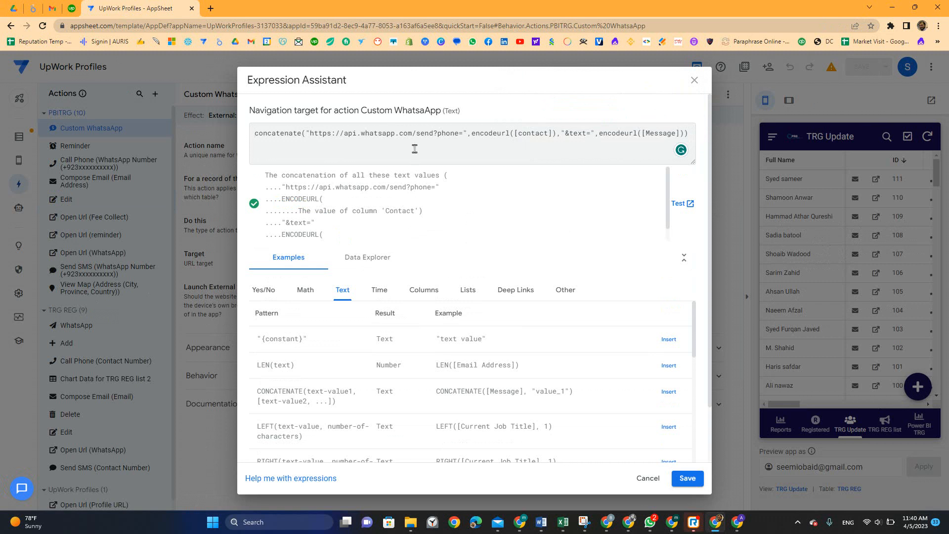
Copy the UpWork Profiles WhatsApp expression and paste it into the Target expression
key("ctrl+a")
key("ctrl+c")
key("alt+Tab")
key("ctrl+v")
triple_click(312, 132)
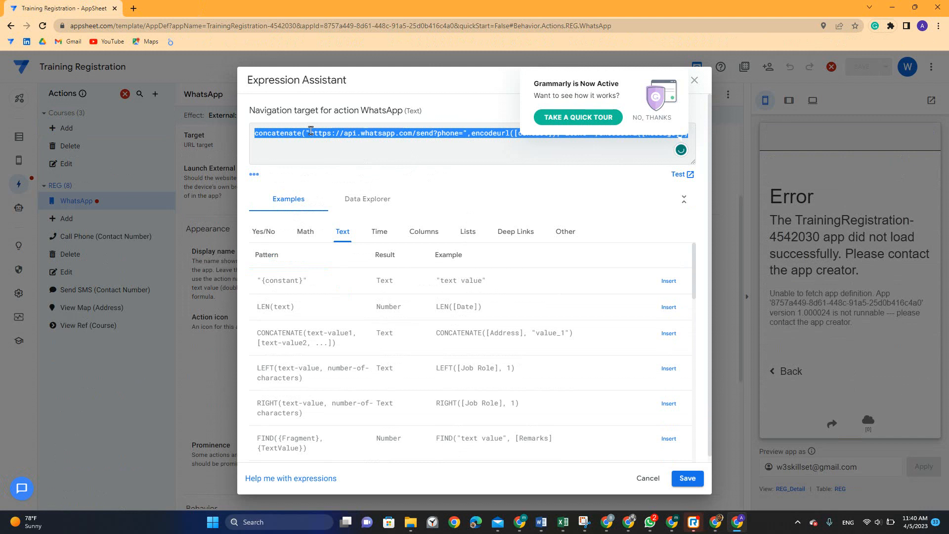
type("cao")
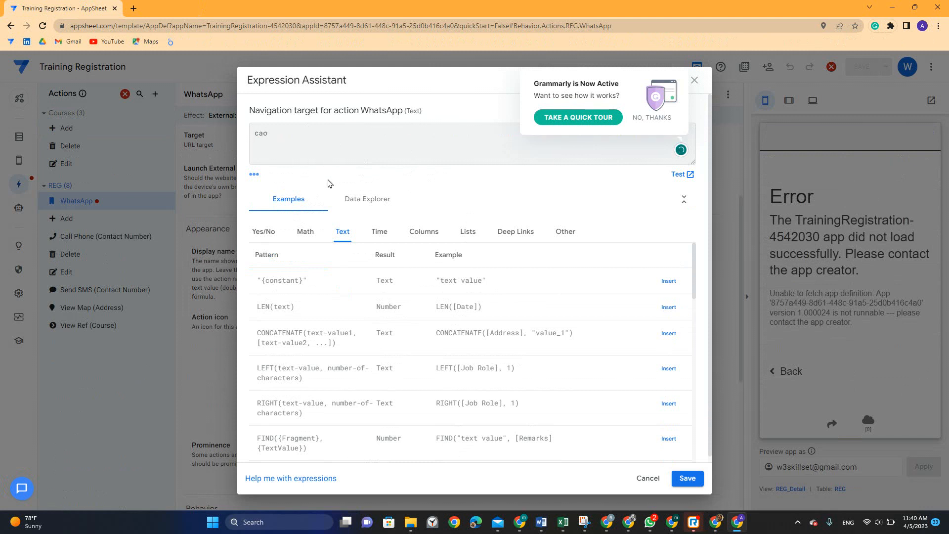
type("ncatenate")
key("ctrl+a")
type("concatenate")
key("alt+Tab")
key("ctrl+a")
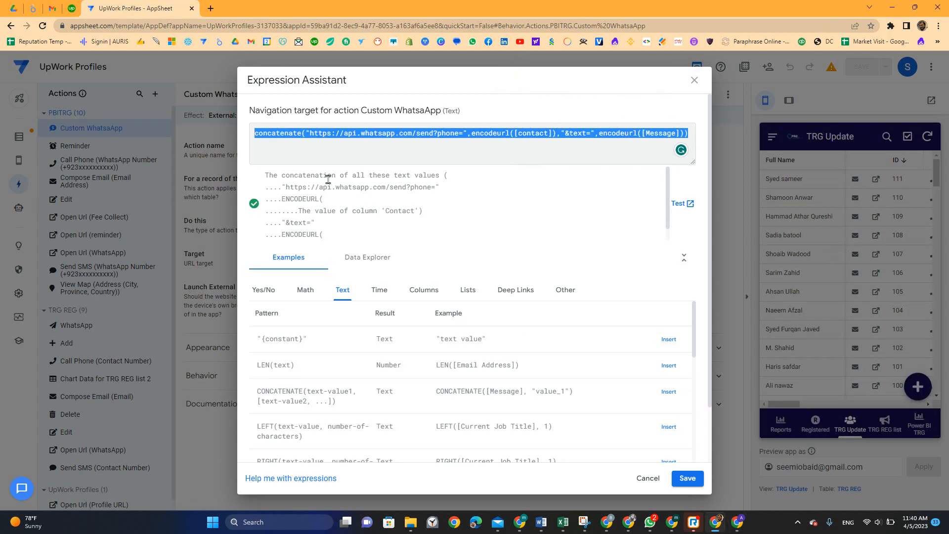
key("alt+Tab")
type("(\"https")
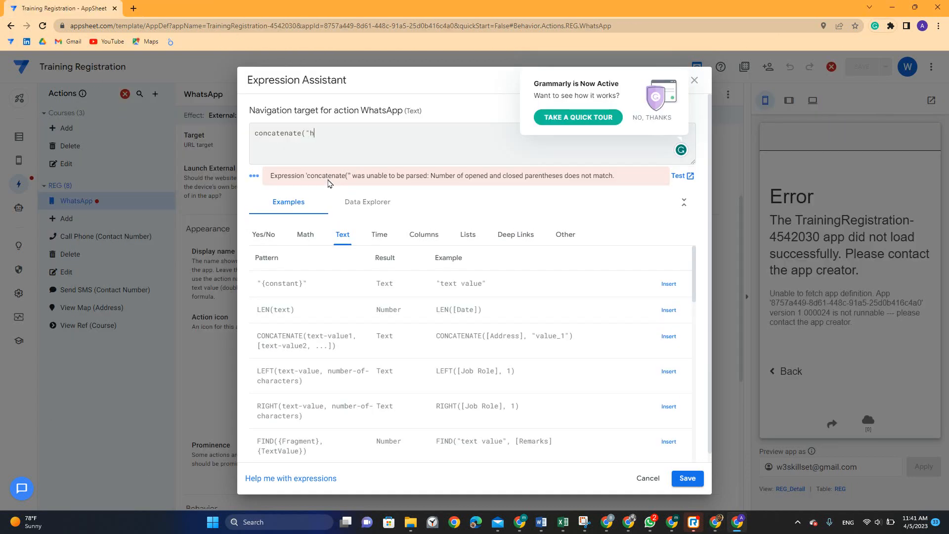
type("://api.whatsapp.com/send?phone=\",encodeurl([contact]),\"&text=\",encodeurl([Message")
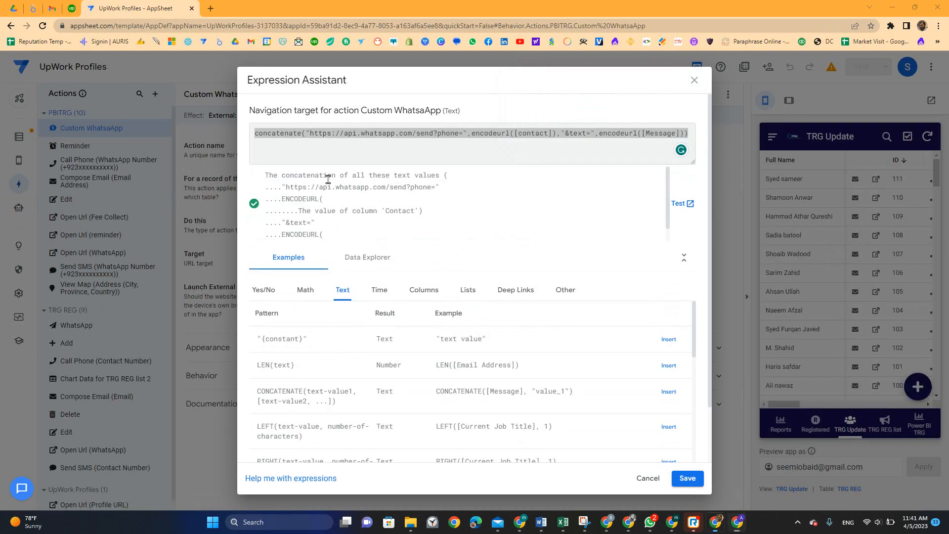
Extend the expression with send?phone and insert the [Contact Number] column
key("ctrl+a")
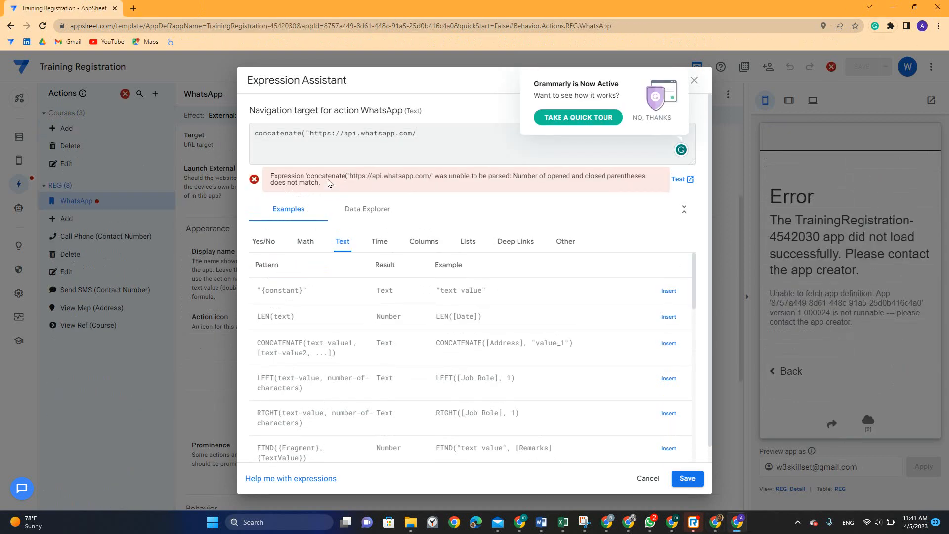
type("send?phone")
key("alt+Tab")
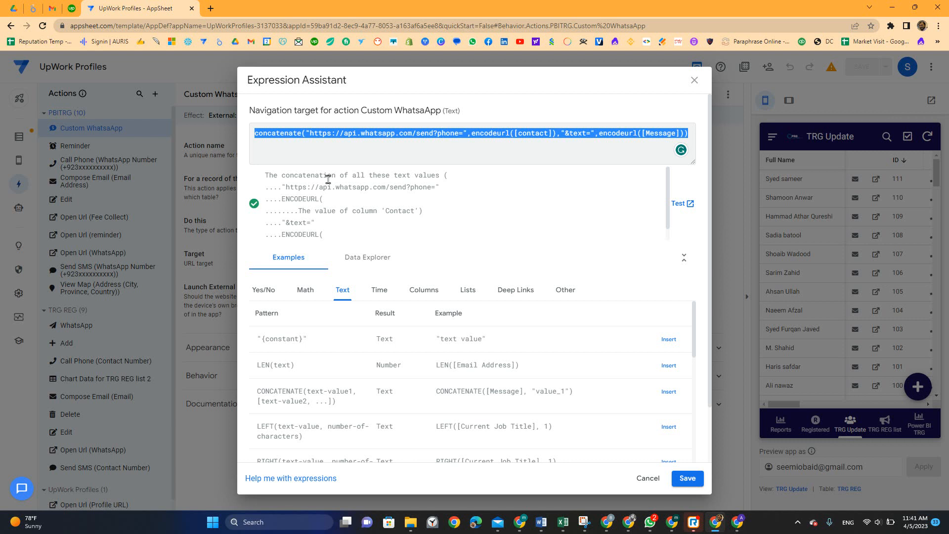
key("alt+Tab")
type("\",")
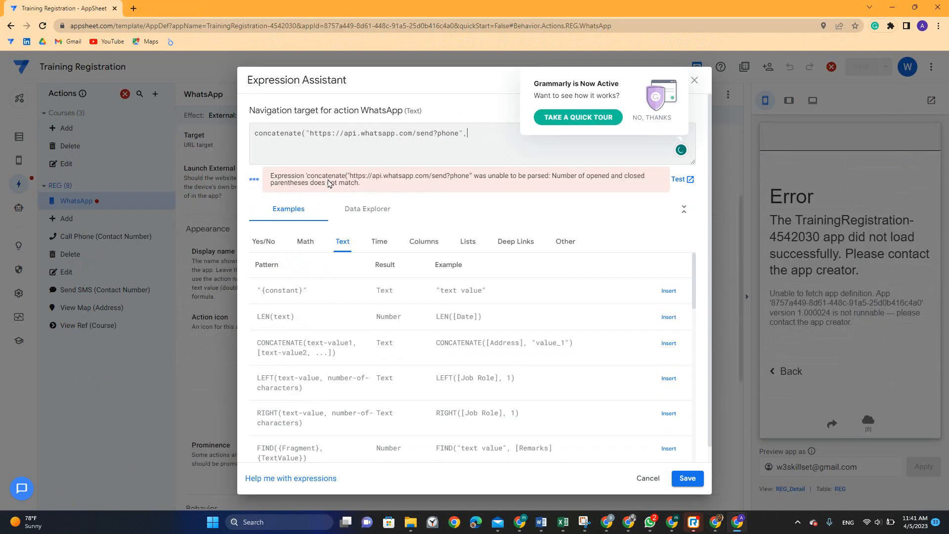
type("encode")
left_click(416, 246)
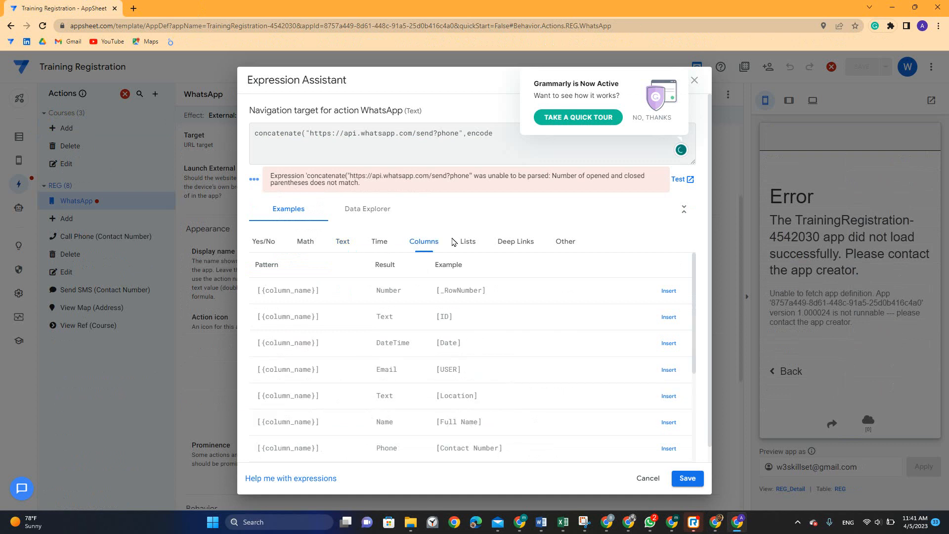
left_click(668, 448)
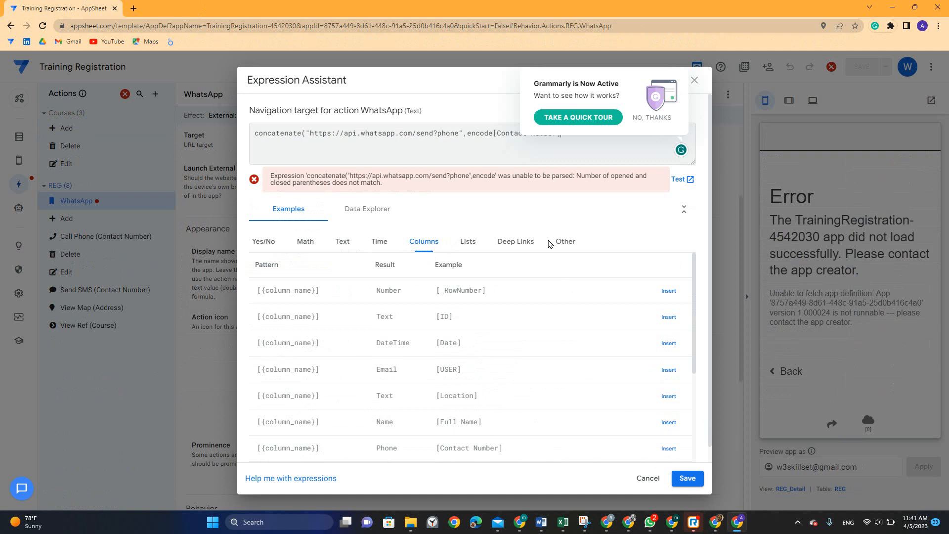
left_click(657, 119)
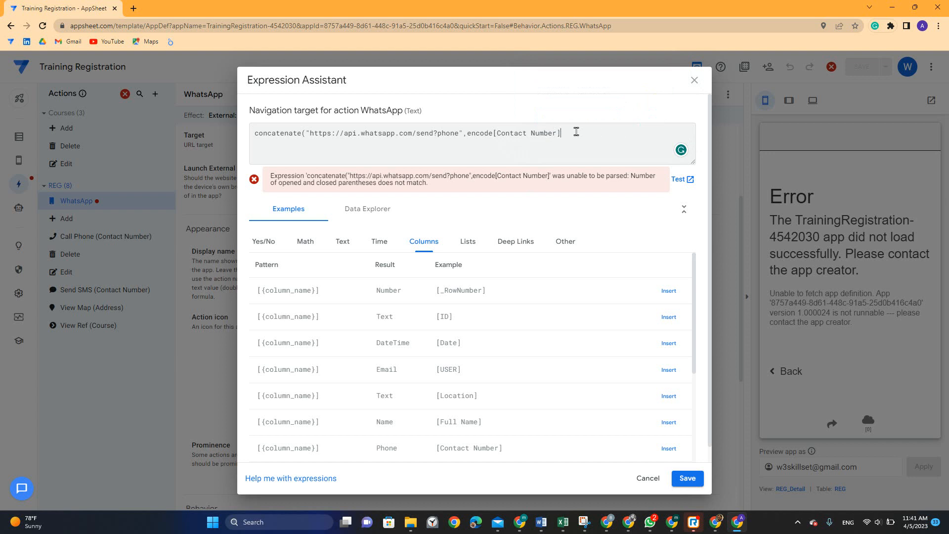
type(")")
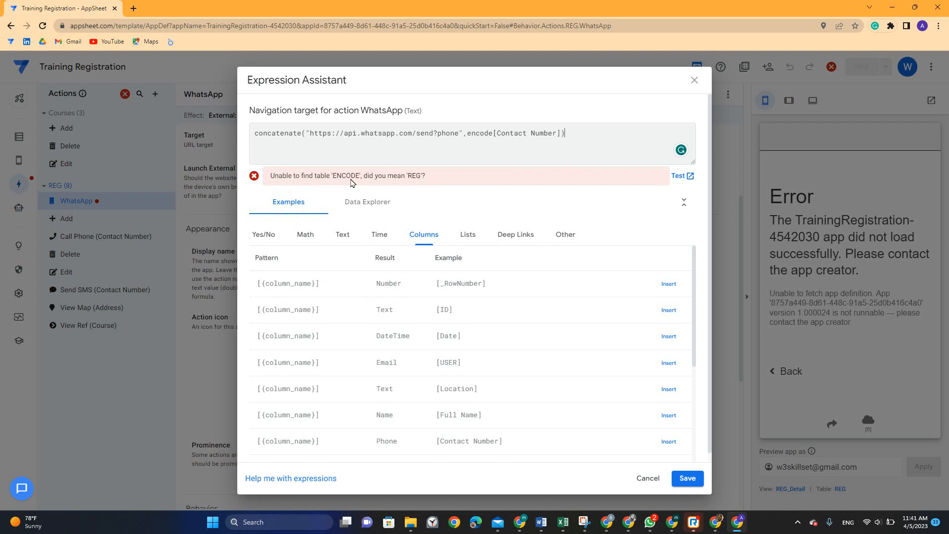
Correct the function to encodeurl([Contact Number]) per the reference and save the target expression
double_click(474, 134)
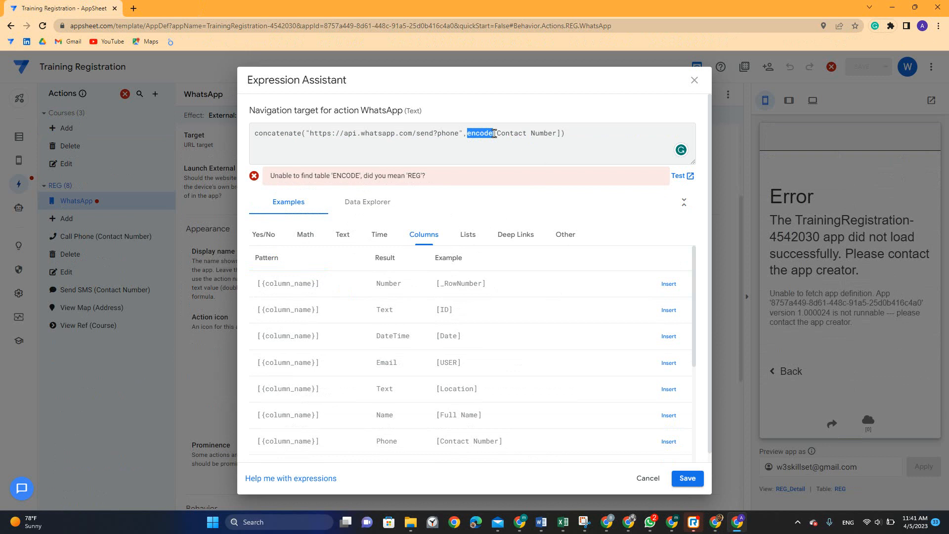
key("Right")
type("url")
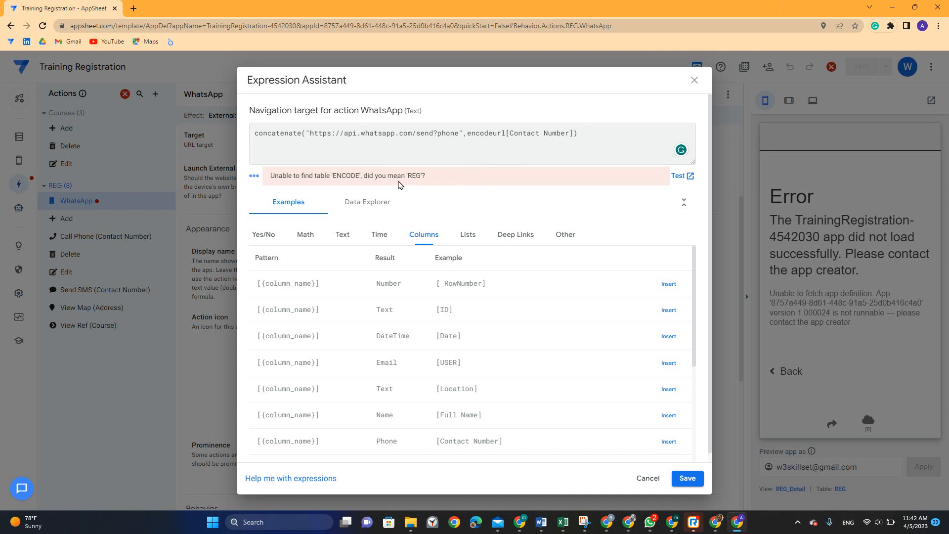
double_click(366, 180)
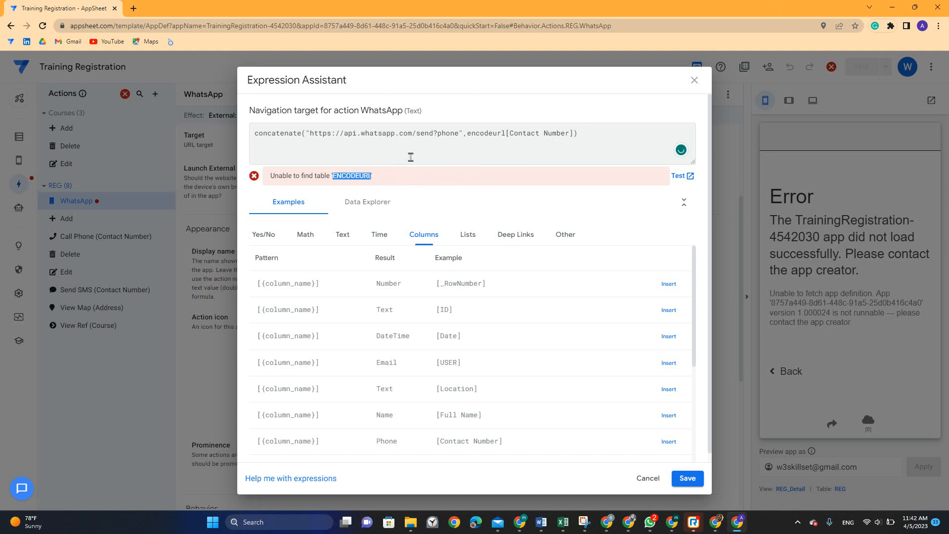
double_click(472, 134)
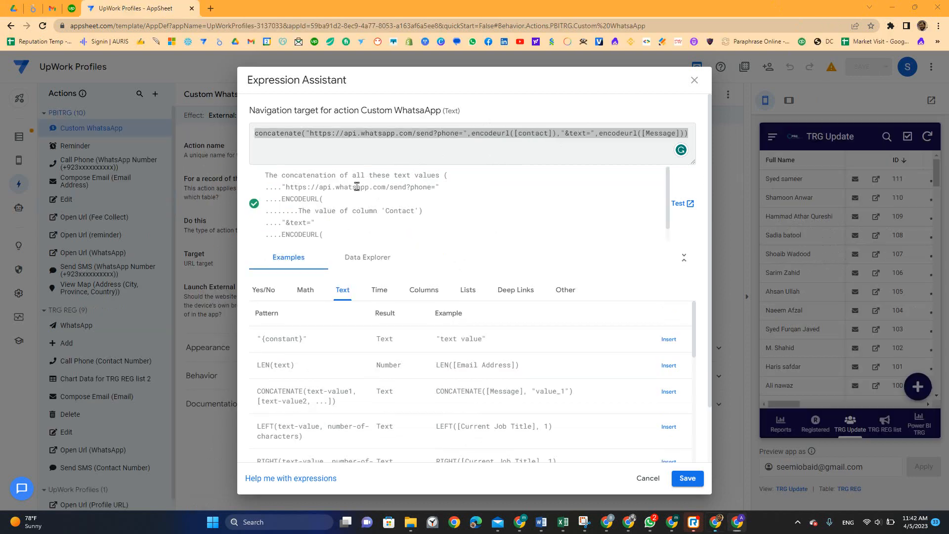
triple_click(482, 151)
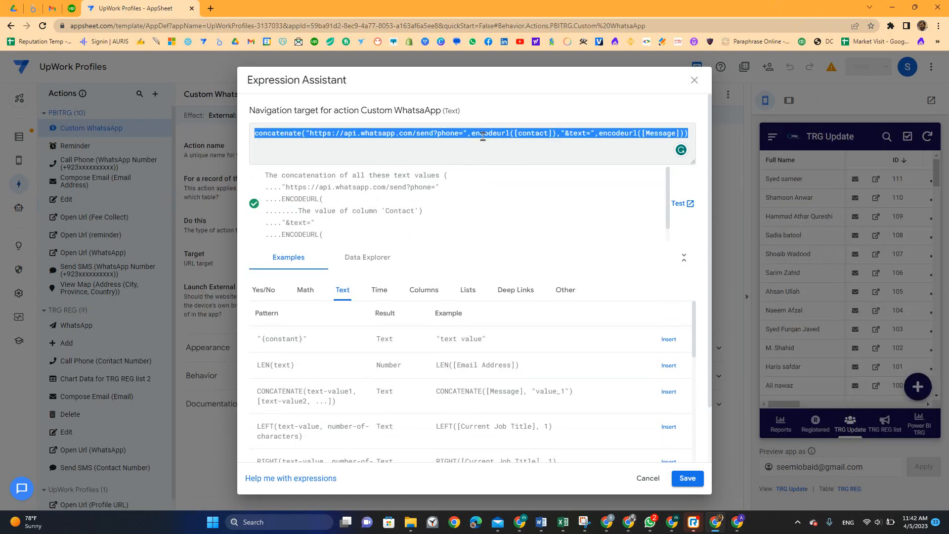
double_click(483, 133)
key("alt+Tab")
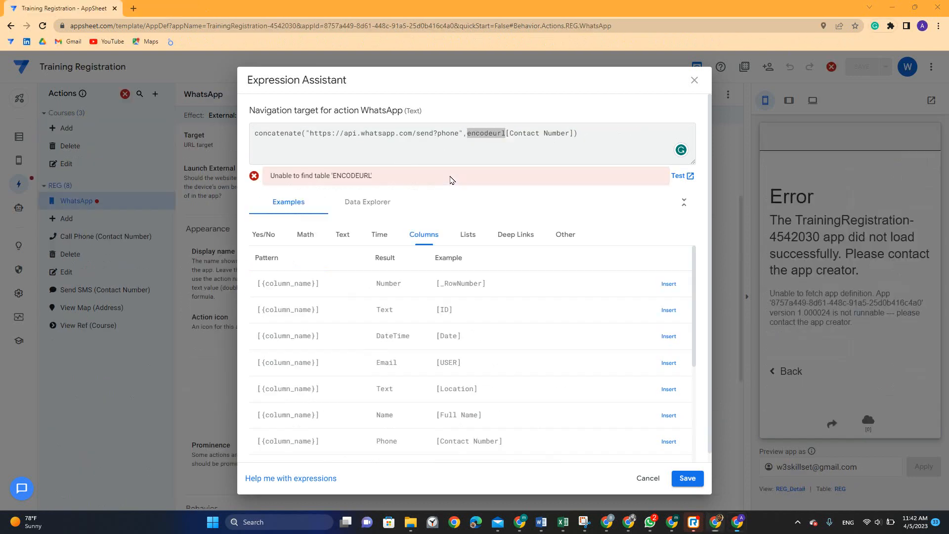
key("Right")
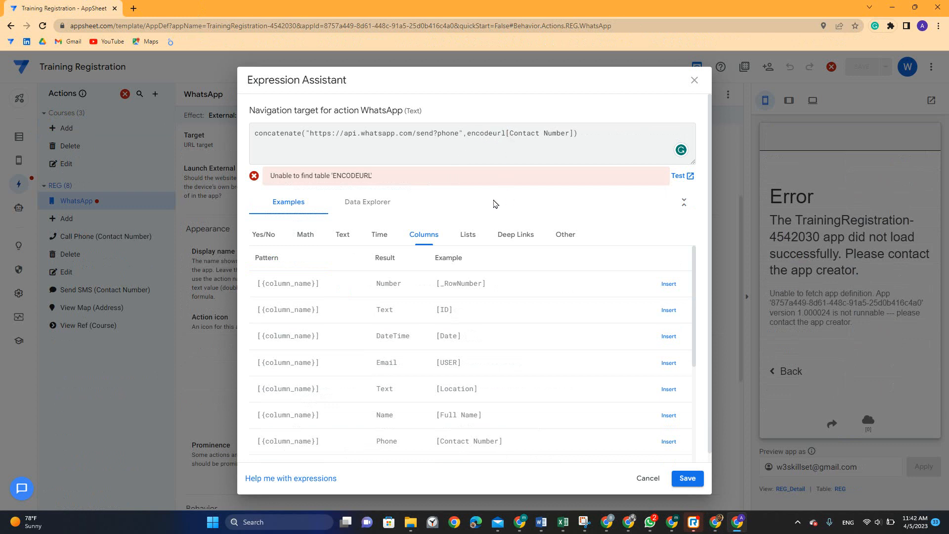
type("(")
left_click(615, 133)
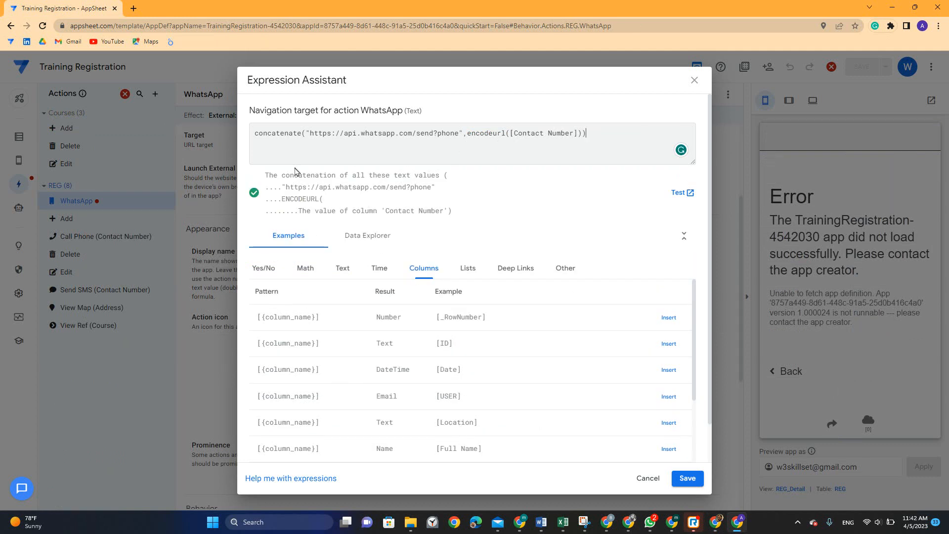
left_click(686, 478)
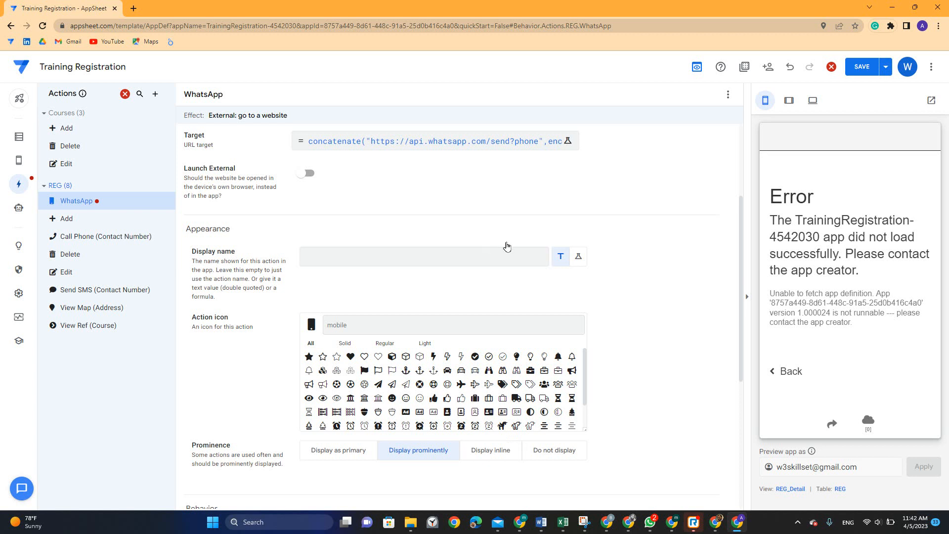
Save the app and run the WhatsApp action on the previewed registration record
left_click(885, 66)
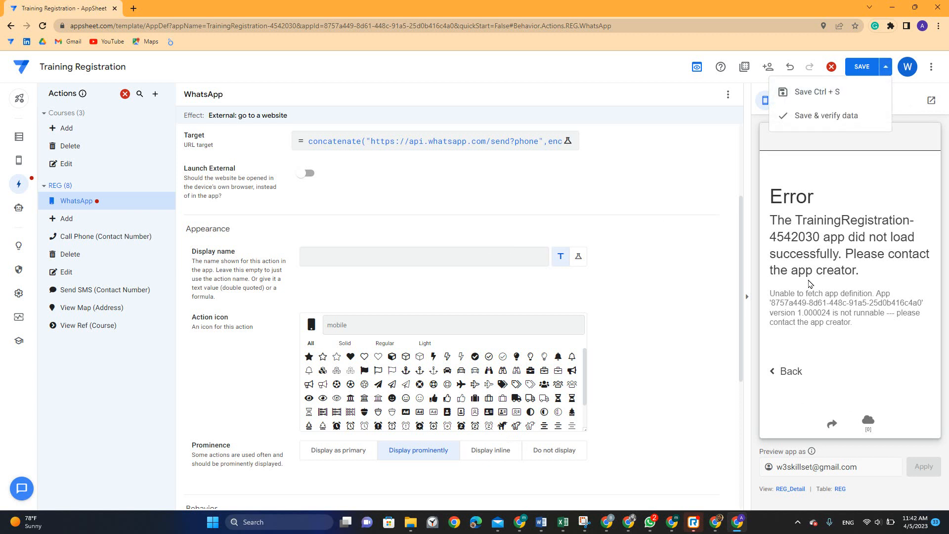
left_click(855, 71)
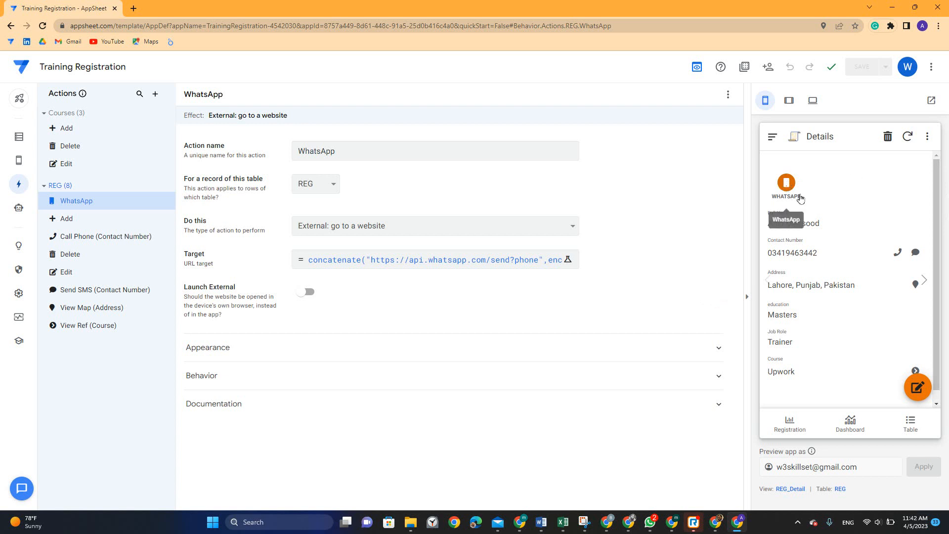
left_click(786, 182)
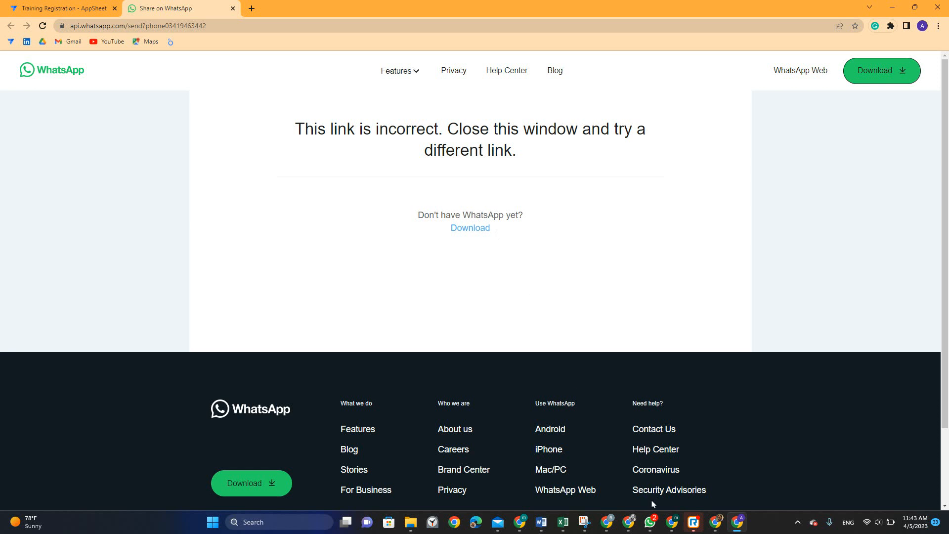
Close the WhatsApp tab showing the incorrect-link error to get back to the Training Registration editor
left_click(788, 72)
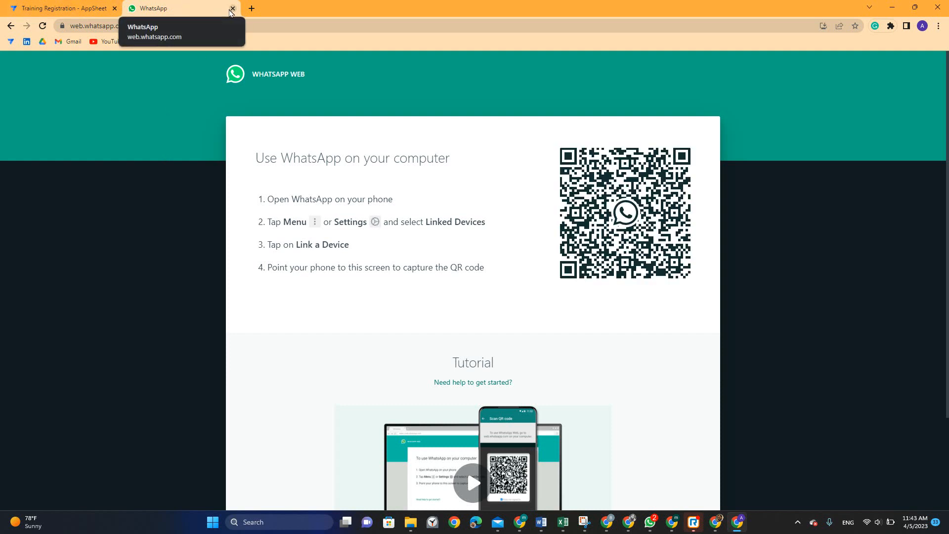
left_click(231, 9)
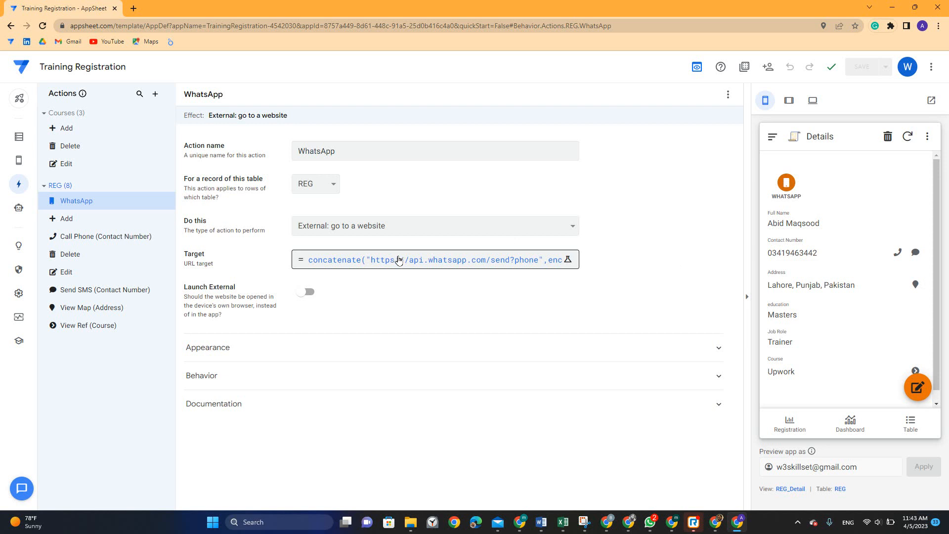
Load web.whatsapp.com in a new tab and wait for the chat list to appear
left_click(135, 8)
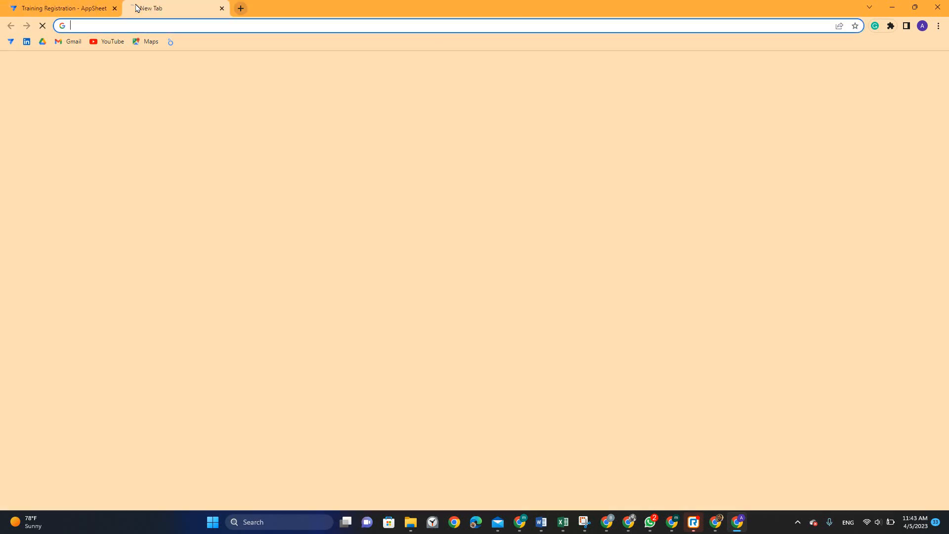
type("web")
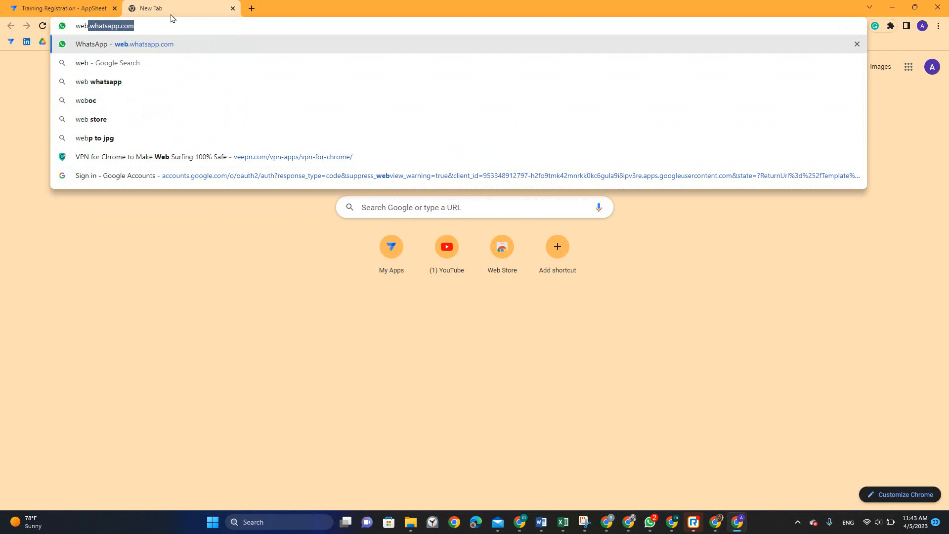
key("Return")
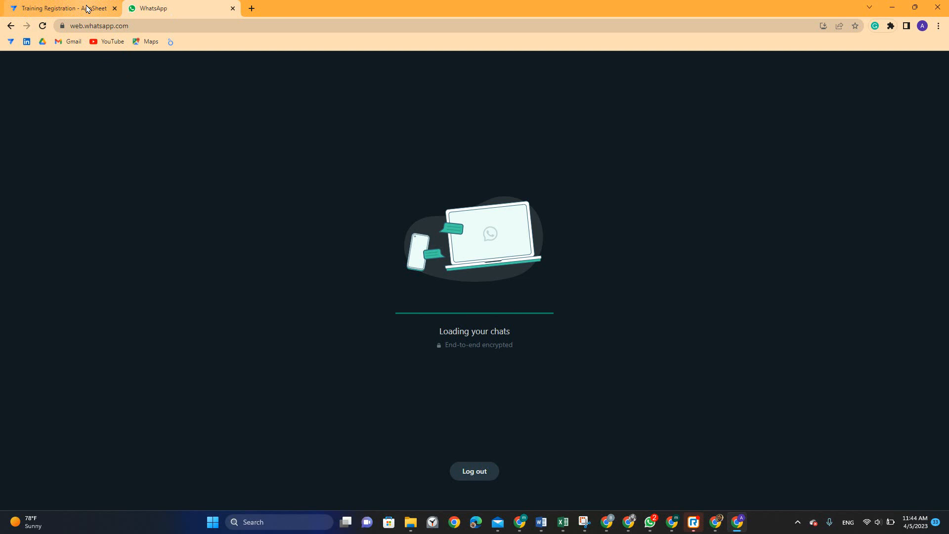
mouse_move(87, 9)
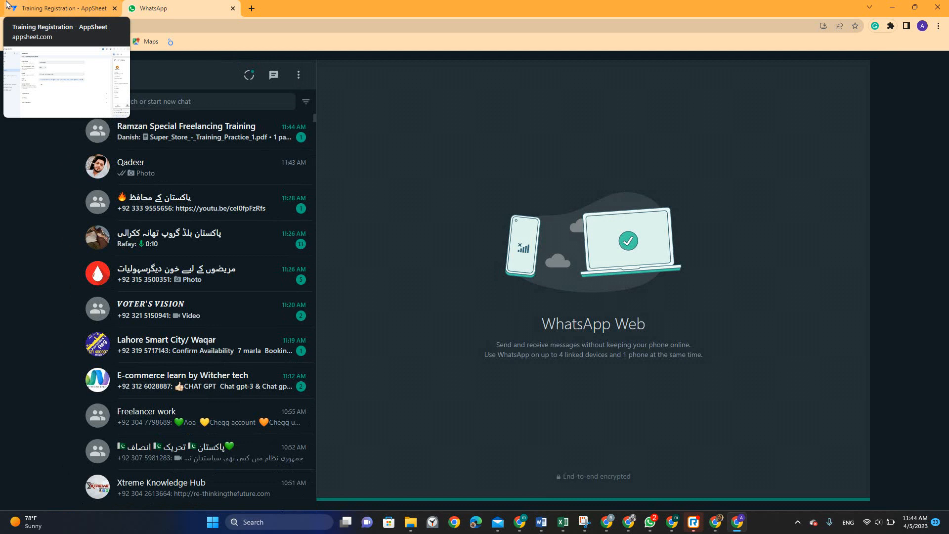
Run the WHATSAPP action from the app preview and close the resulting duplicate WhatsApp tab
left_click(42, 7)
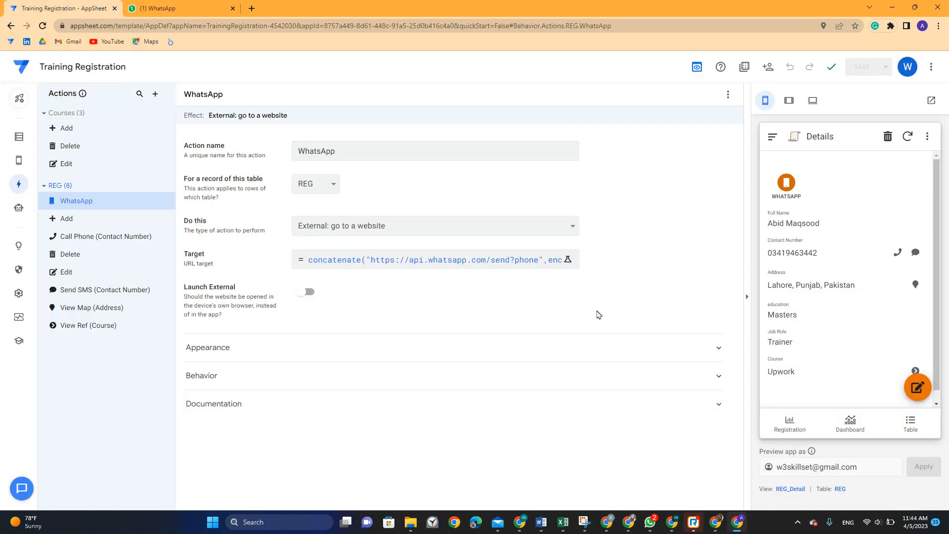
left_click(786, 182)
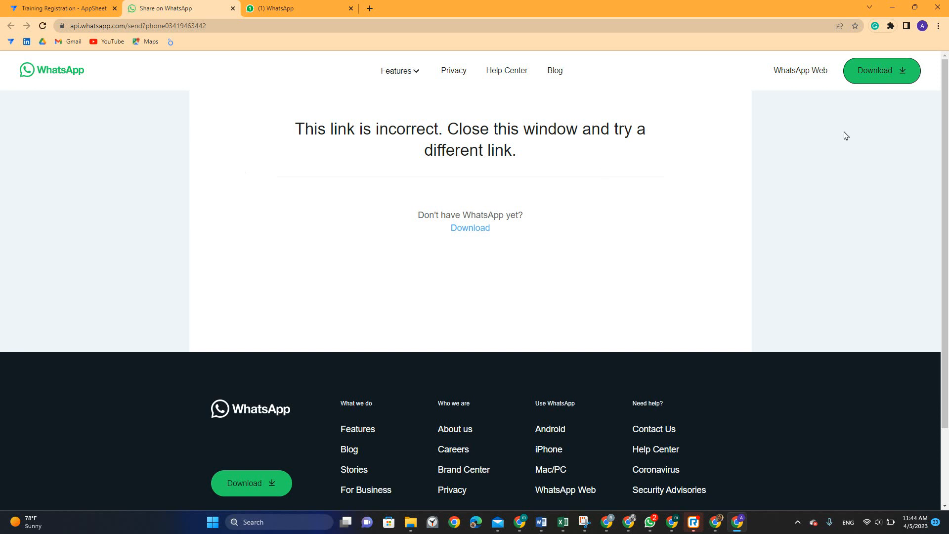
left_click(790, 71)
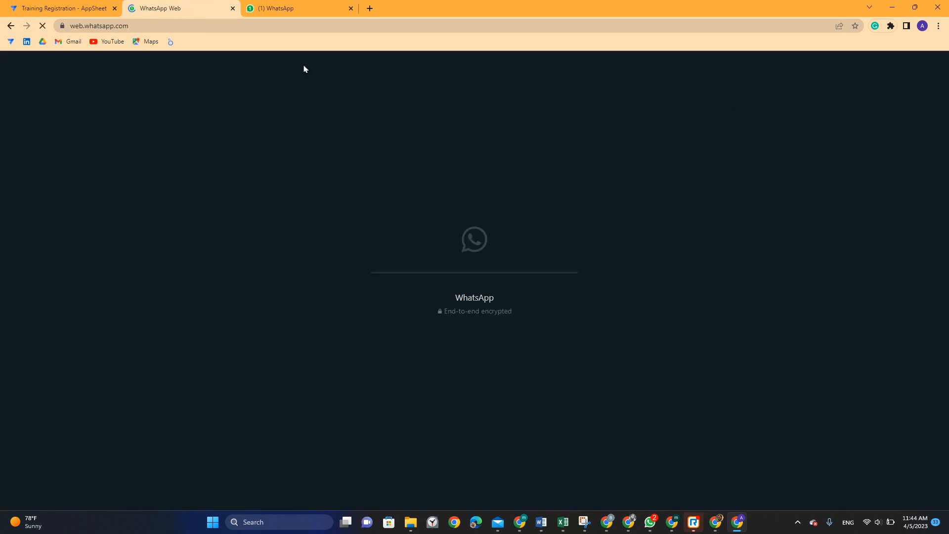
left_click(351, 9)
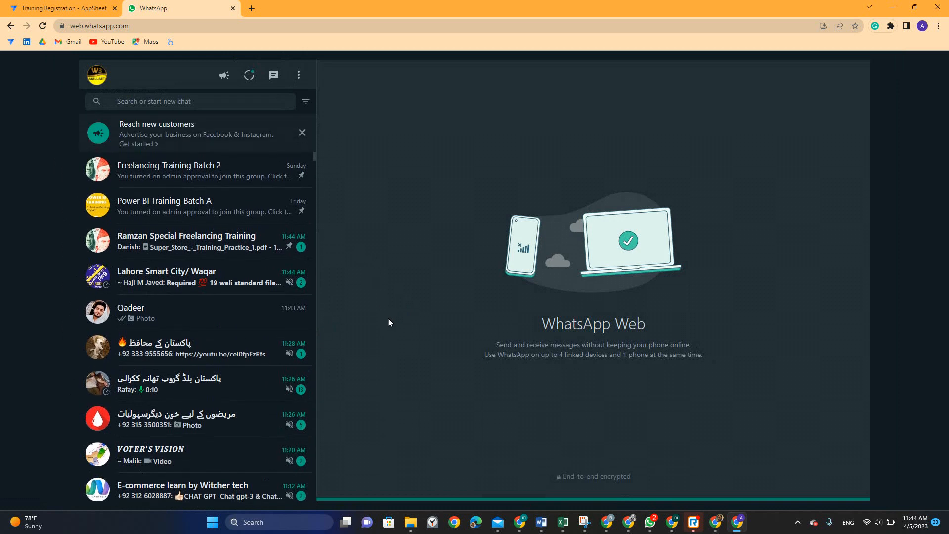
Re-run the WHATSAPP action, see 'This link is incorrect' again, and reopen the Target expression
left_click(55, 7)
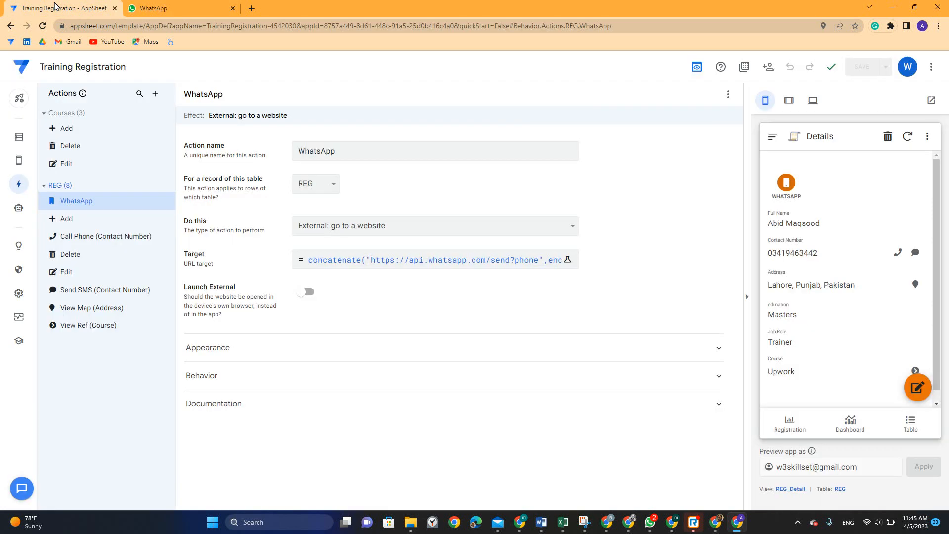
left_click(786, 182)
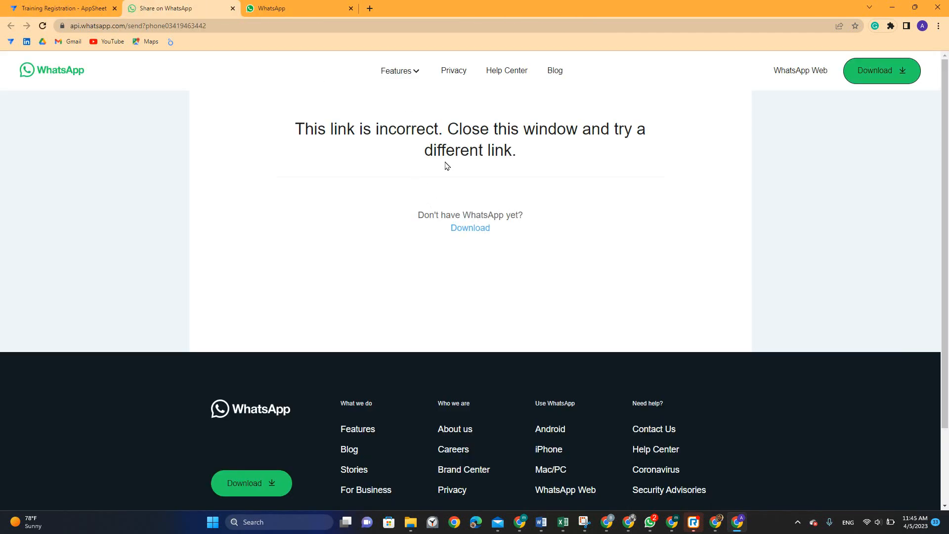
left_click_drag(319, 126, 637, 151)
double_click(551, 130)
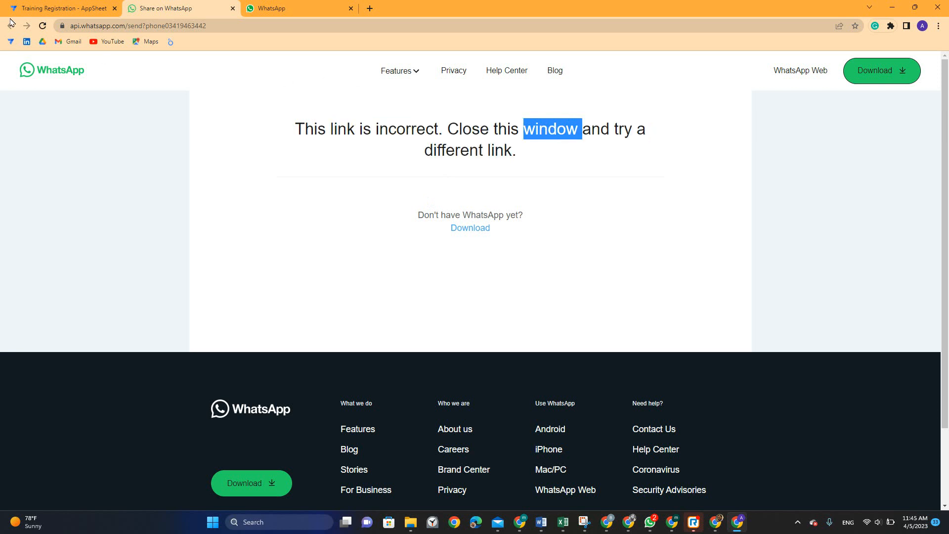
left_click(58, 5)
left_click(366, 264)
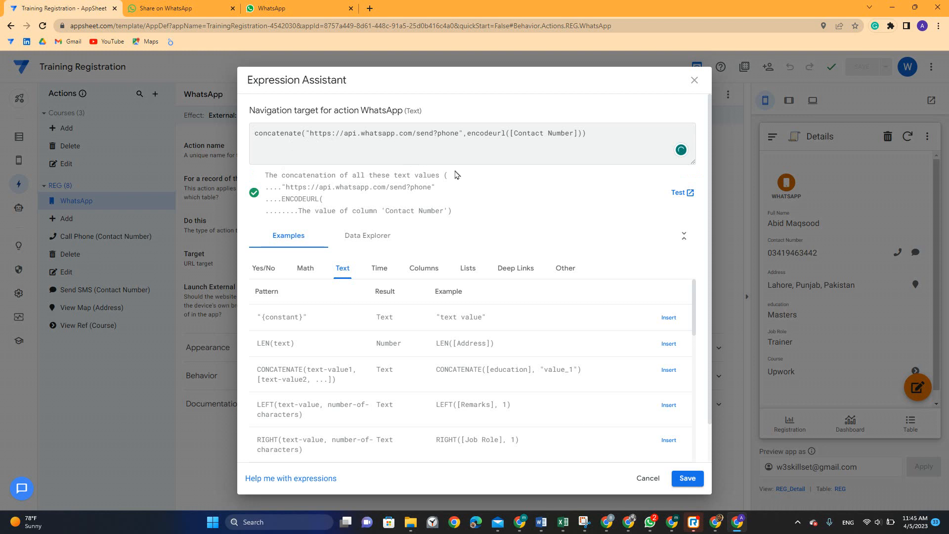
Paste the working api.whatsapp.com send URL part from the UpWork Profiles formula over the faulty URL
key("alt+Tab")
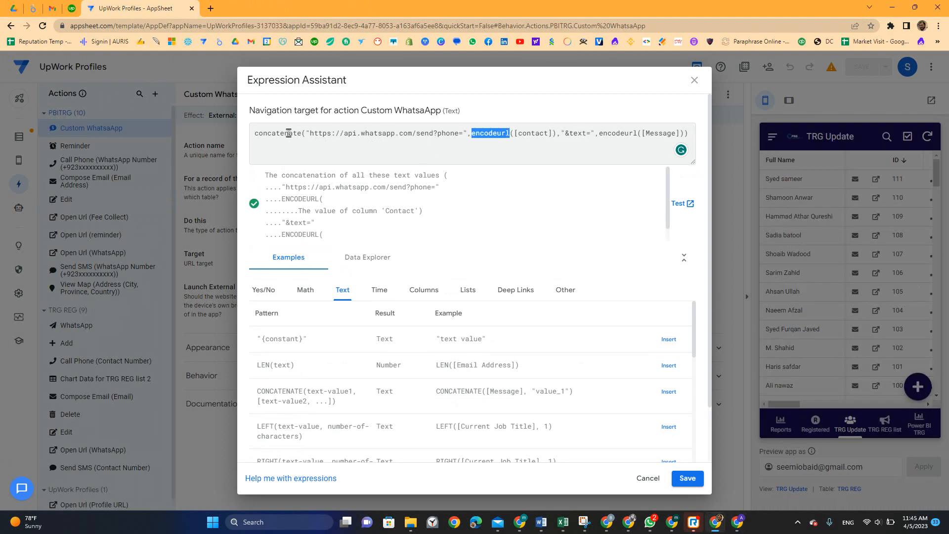
left_click_drag(306, 132, 557, 135)
key("ctrl+c")
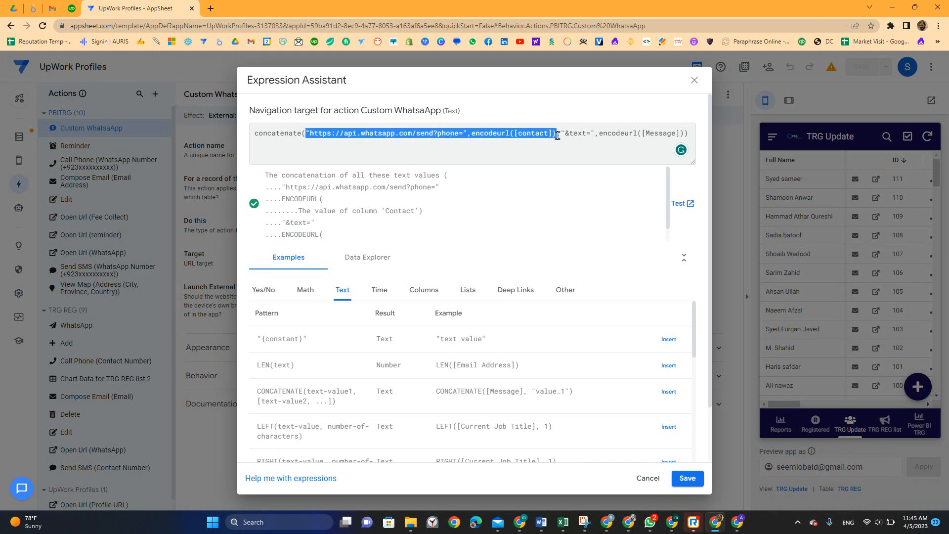
key("alt+Tab")
left_click_drag(307, 132, 581, 134)
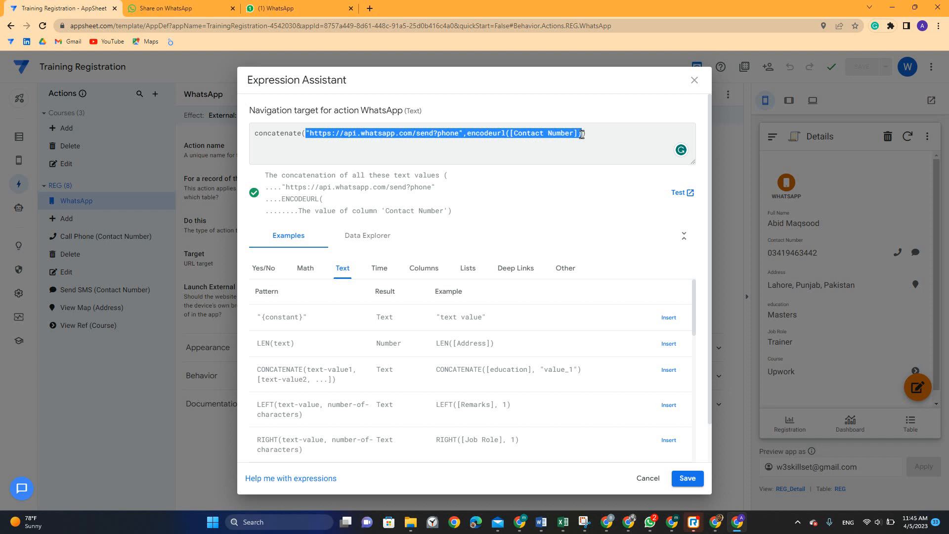
key("ctrl+v")
Replace the wrong column with [Contact Number] inside encodeurl and save the target expression
double_click(538, 133)
key("BackSpace")
key("Delete")
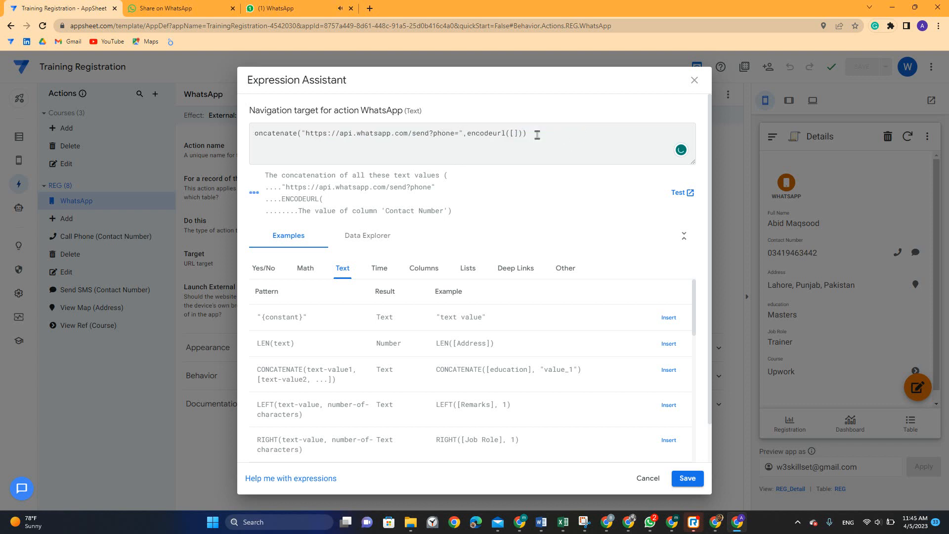
key("ctrl+z")
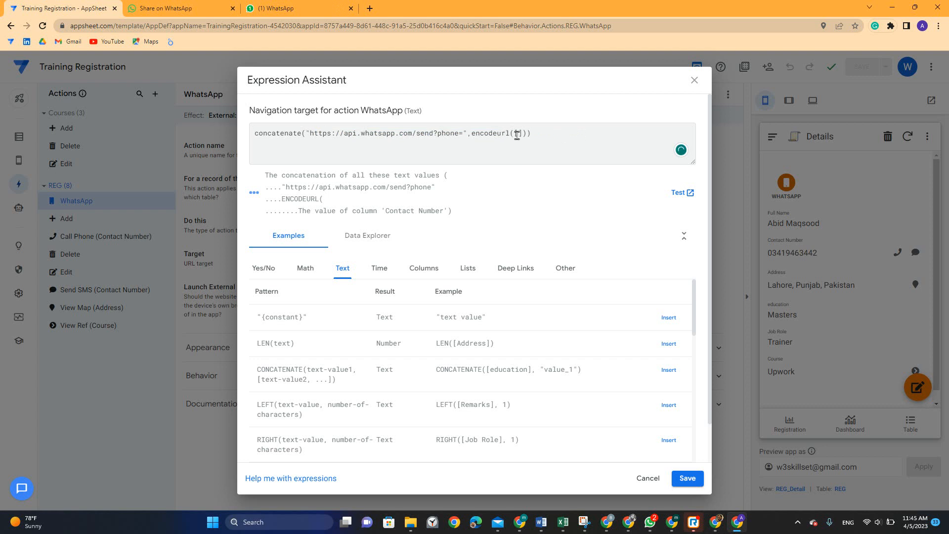
double_click(516, 134)
key("BackSpace")
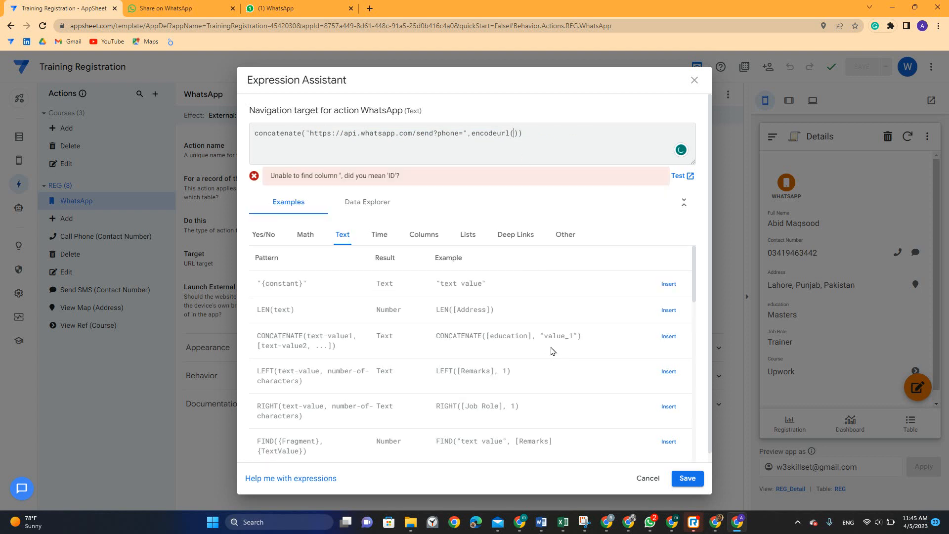
left_click(429, 237)
left_click(669, 441)
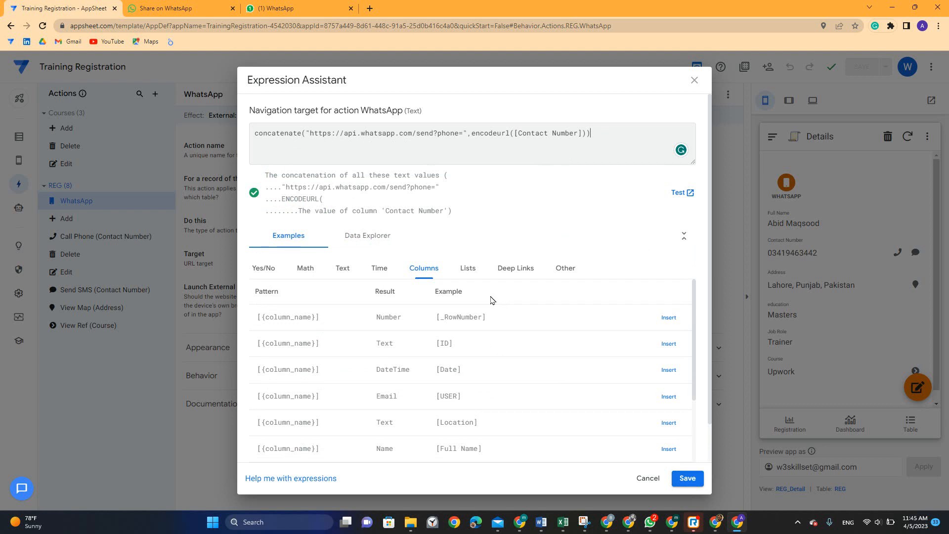
left_click(686, 478)
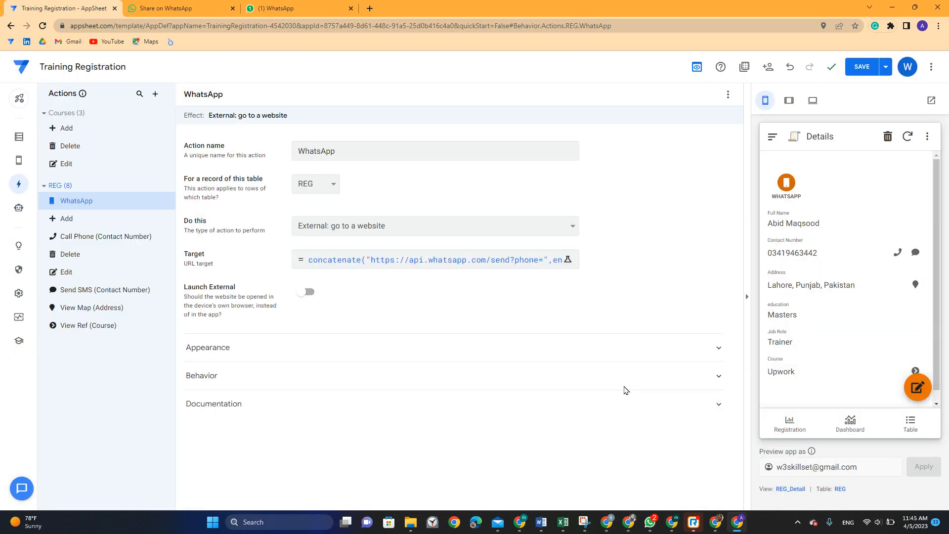
Save the app and tap WHATSAPP on the previewed record to test the corrected link
left_click(862, 69)
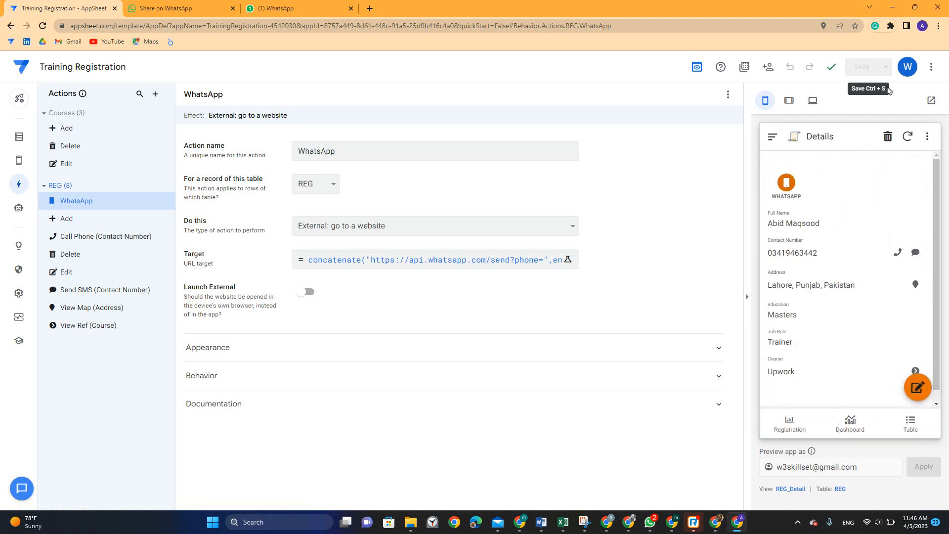
left_click(786, 184)
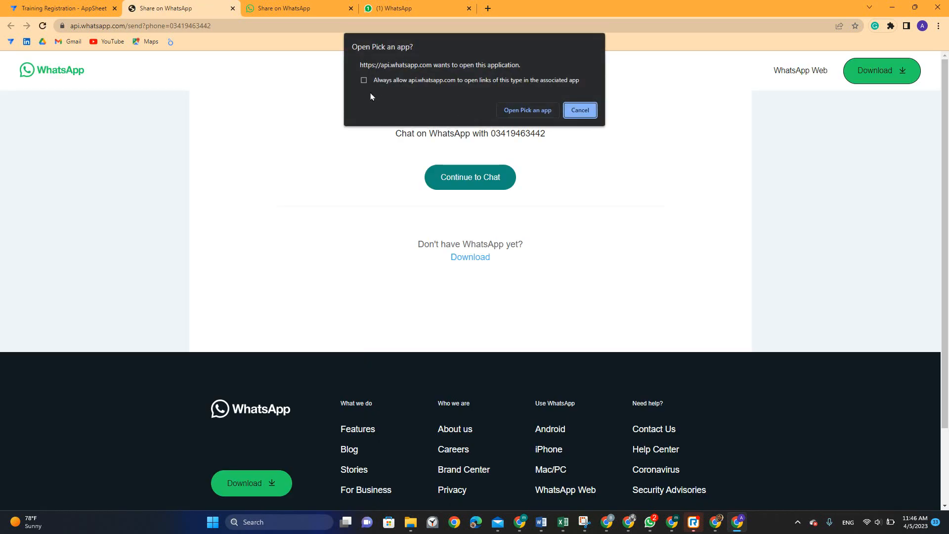
Dismiss the open-app prompts, continue to the chat in WhatsApp Web, and close the extra share tabs
left_click(582, 110)
left_click(470, 178)
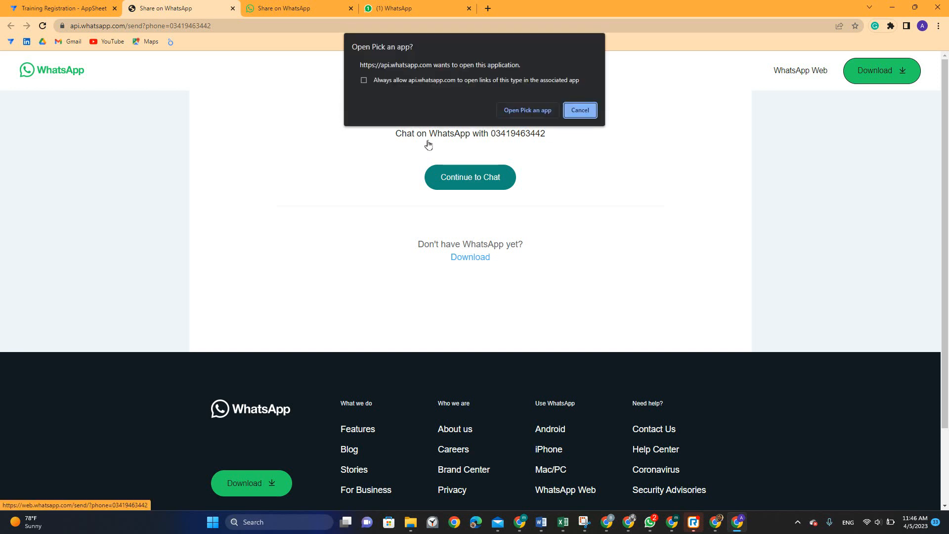
left_click(591, 112)
left_click(811, 71)
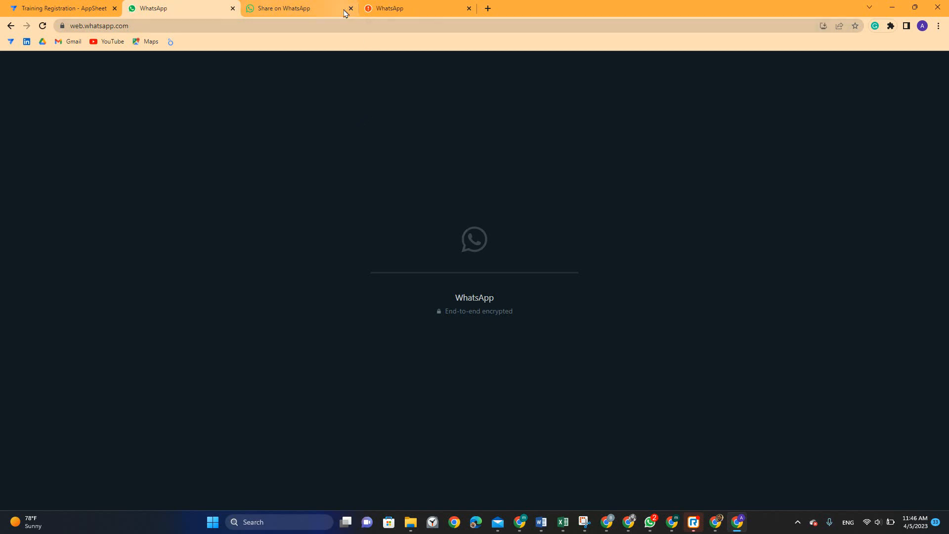
left_click(351, 9)
left_click(351, 9)
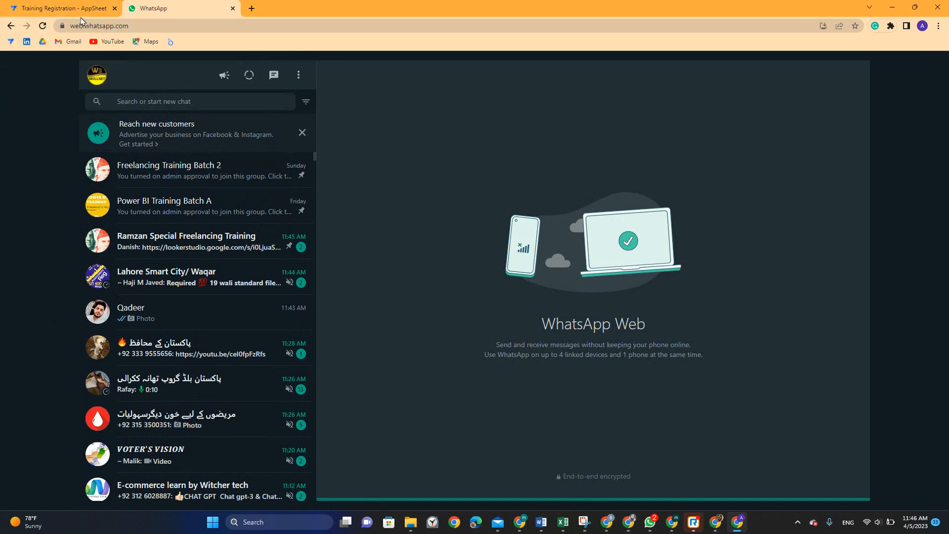
Append "&text" and a second encodeurl([Contact Number]) before the target formula's closing parenthesis
left_click(64, 8)
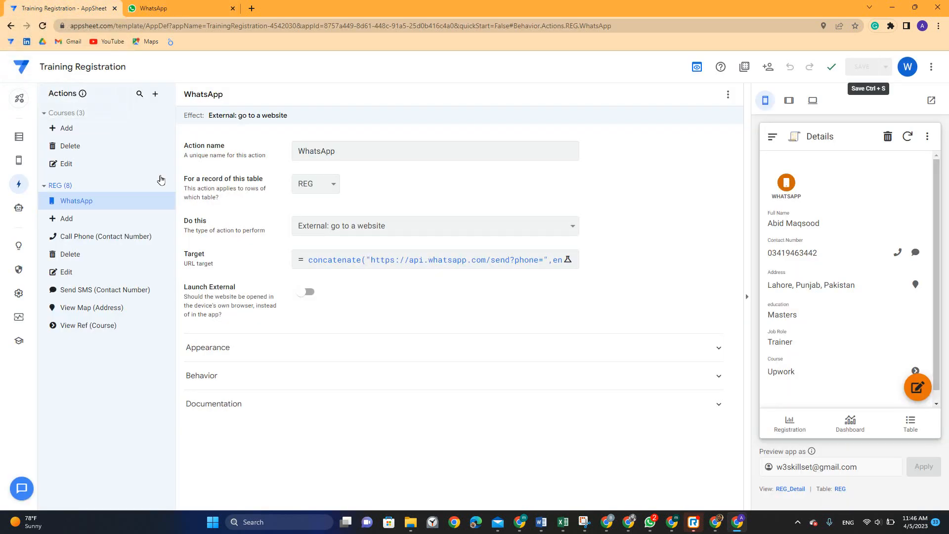
left_click(327, 263)
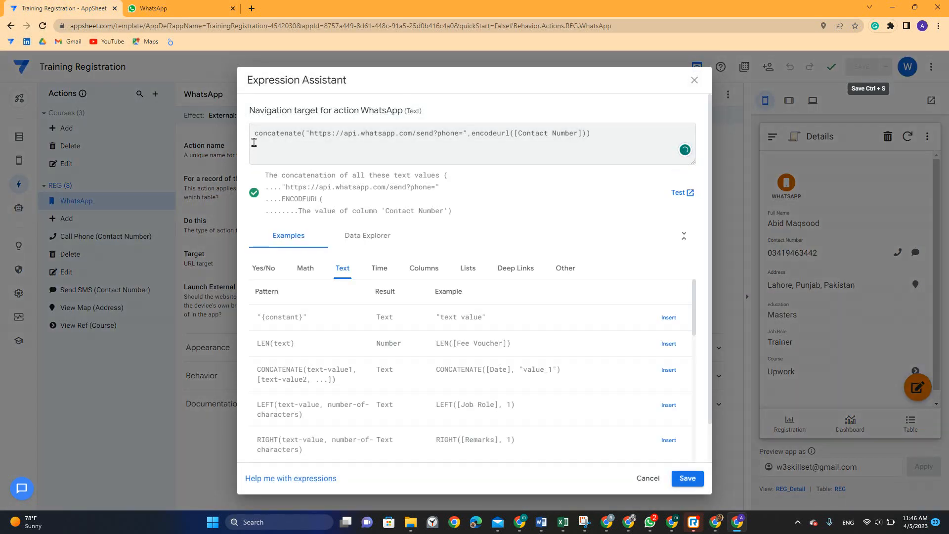
left_click_drag(306, 134, 332, 133)
left_click(339, 135)
left_click(586, 136)
type(",\"&text\",")
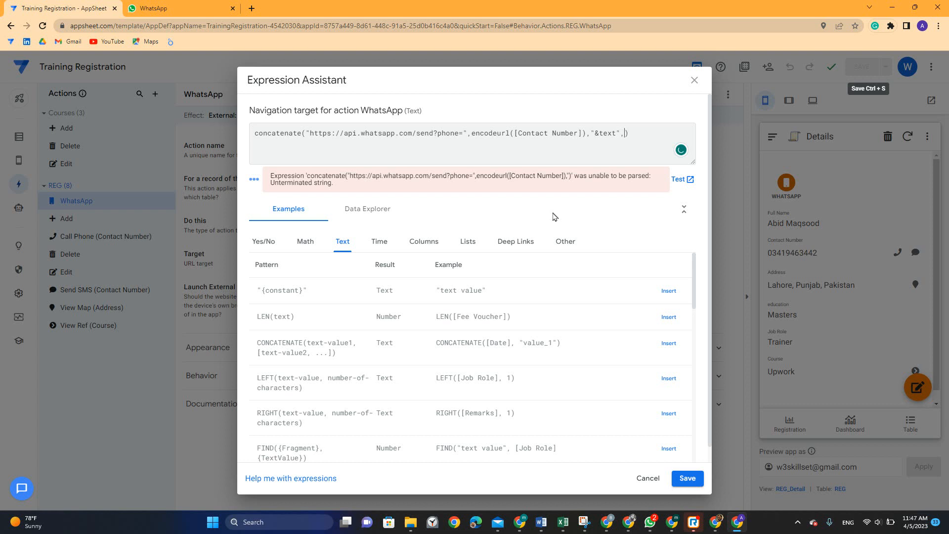
left_click_drag(472, 133, 587, 134)
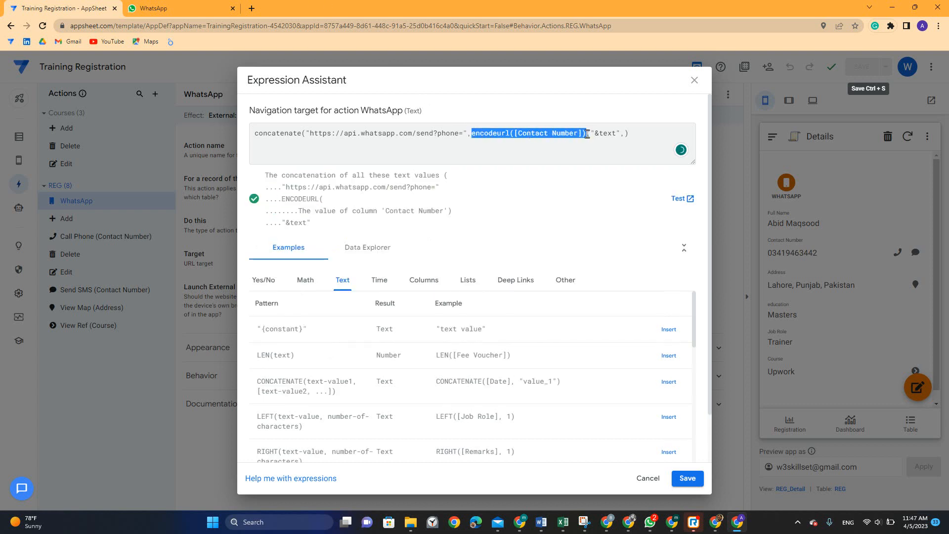
key("ctrl+c")
left_click(624, 133)
key("ctrl+v")
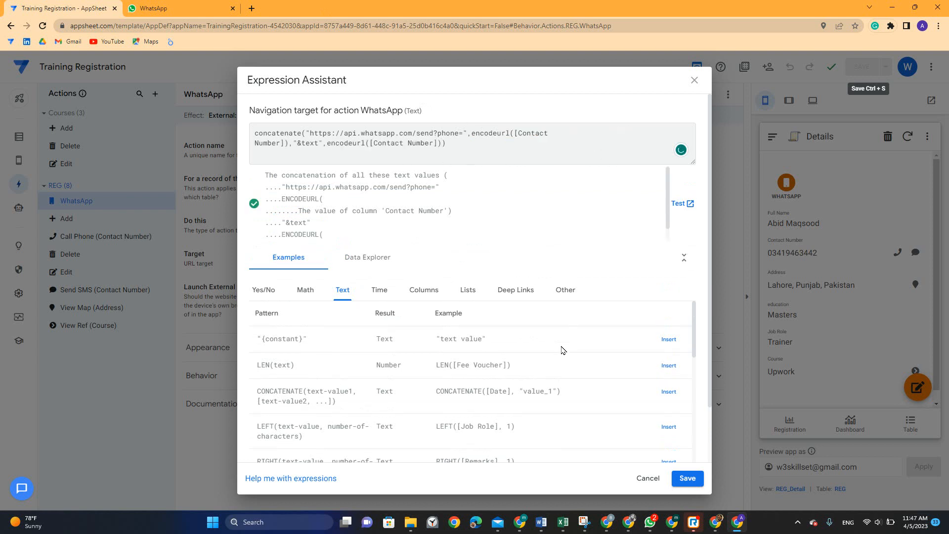
left_click(437, 290)
Swap the last encodeurl's [Contact Number] for [Address] and save the target expression
scroll(505, 356, "down", 3)
scroll(505, 356, "down", 5)
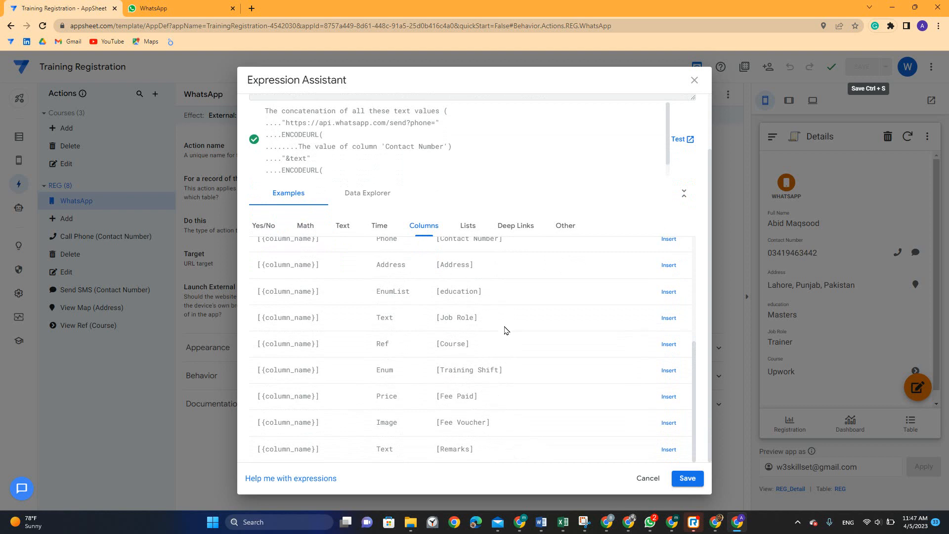
scroll(420, 112, "up", 2)
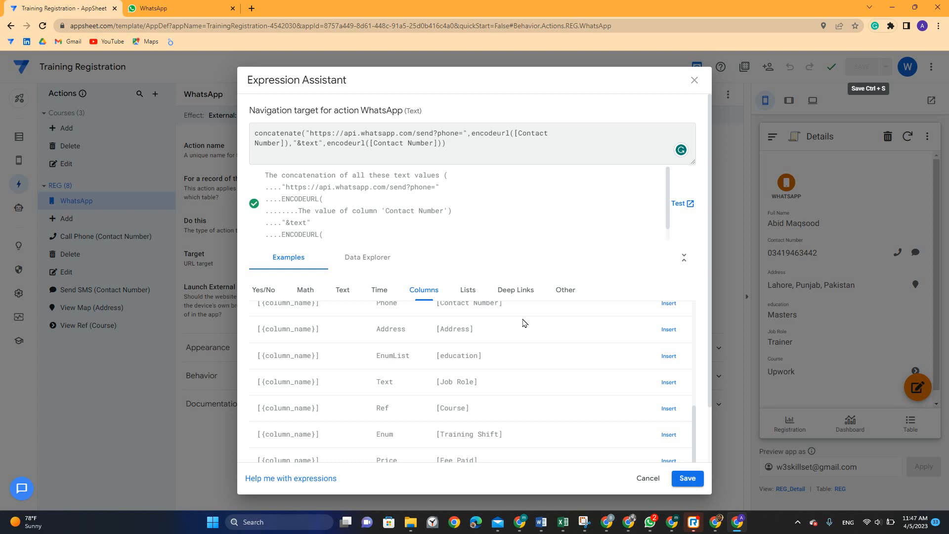
left_click(669, 329)
double_click(457, 142)
left_click(479, 143)
left_click_drag(479, 143, 443, 142)
key("BackSpace")
left_click_drag(370, 142, 436, 143)
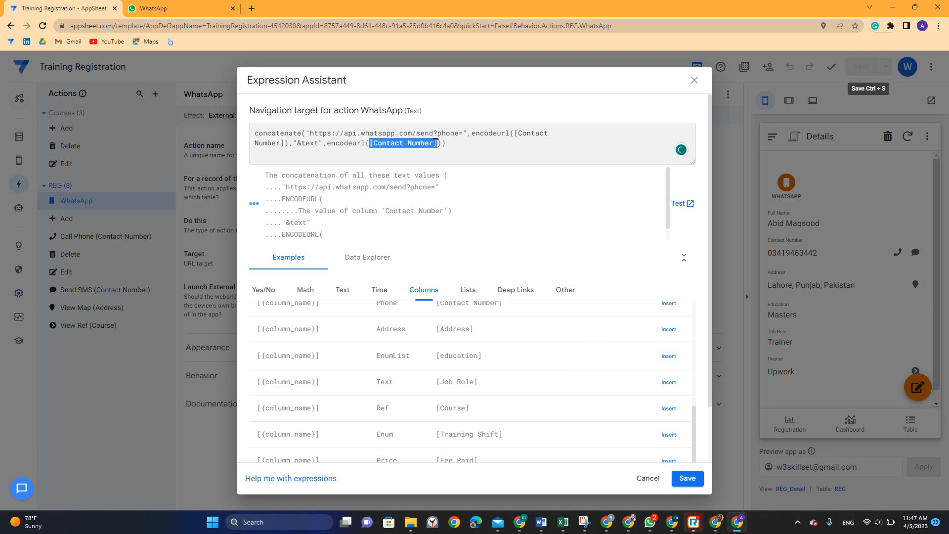
key("ctrl+v")
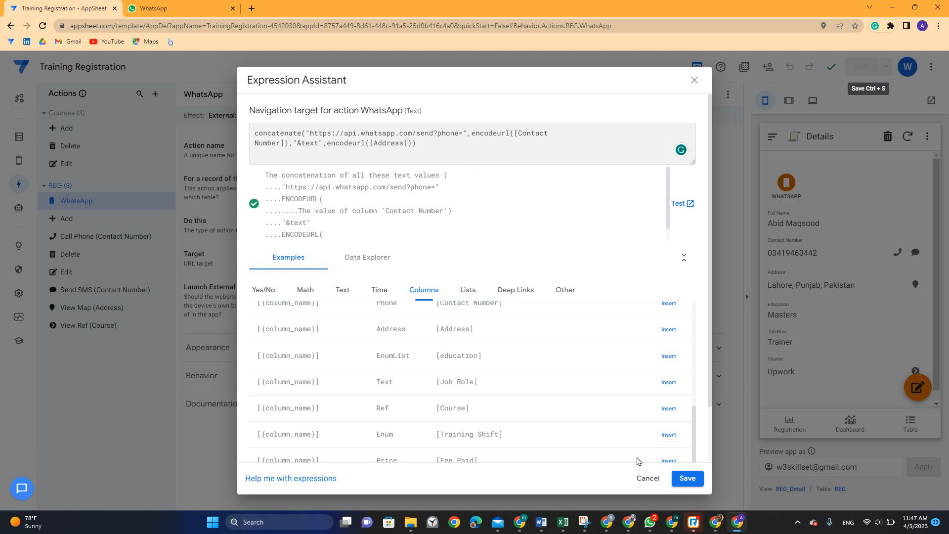
left_click(685, 479)
Save the app with Ctrl+S, close the WhatsApp Web tab, and run the WHATSAPP action
key("ctrl+s")
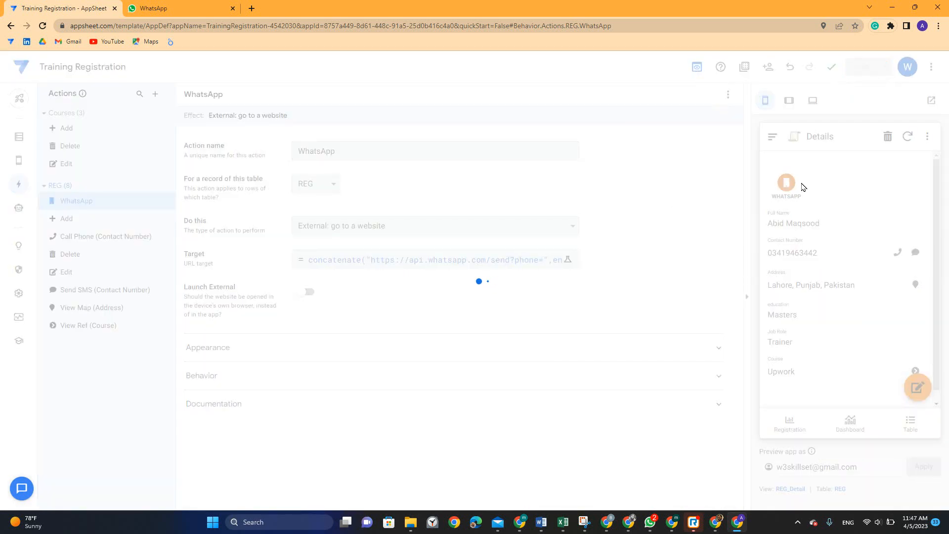
left_click(198, 9)
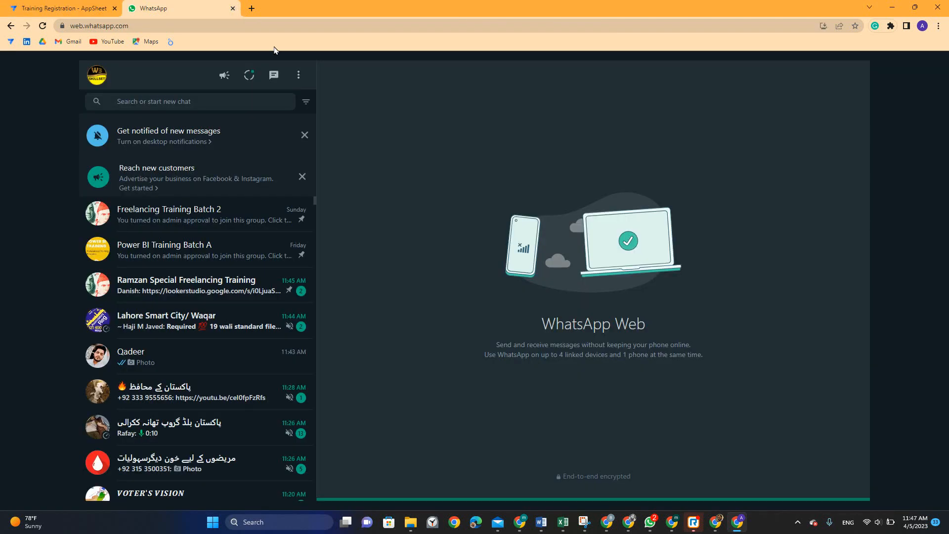
left_click(233, 9)
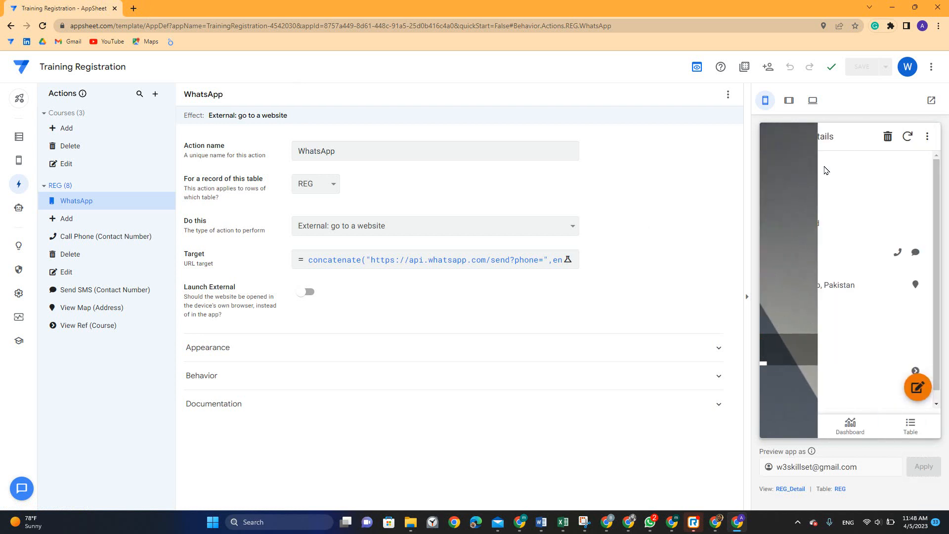
left_click(786, 182)
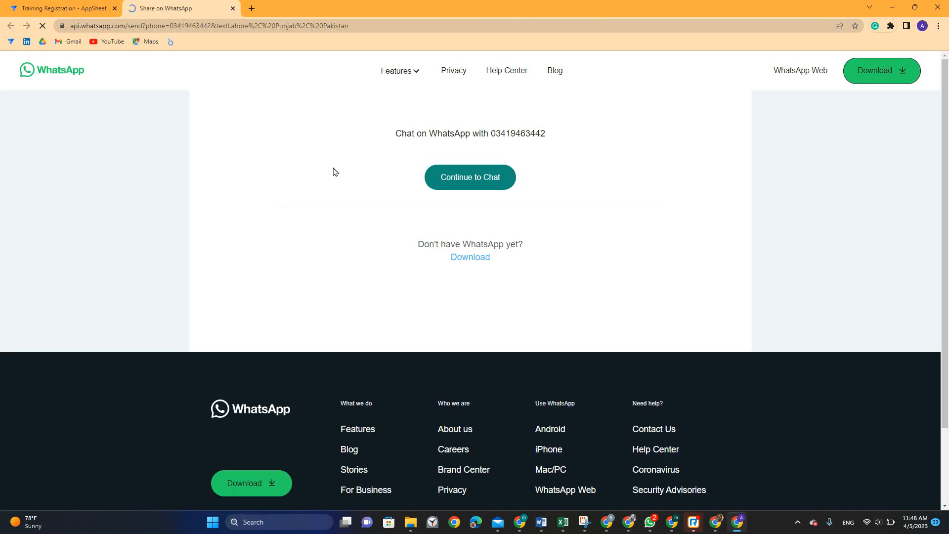
Make WhatsApp Beta the always-used app for whatsapp links, then close its window
left_click(519, 110)
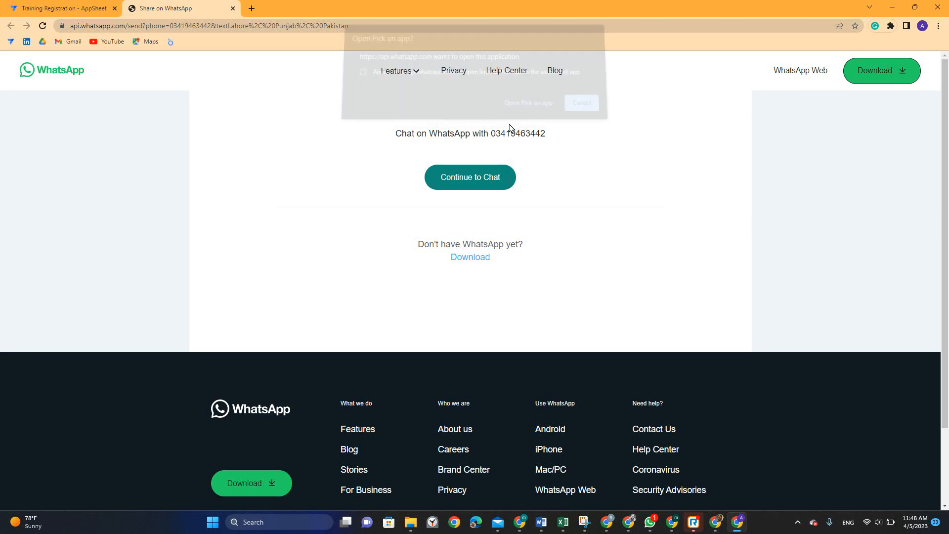
left_click(407, 255)
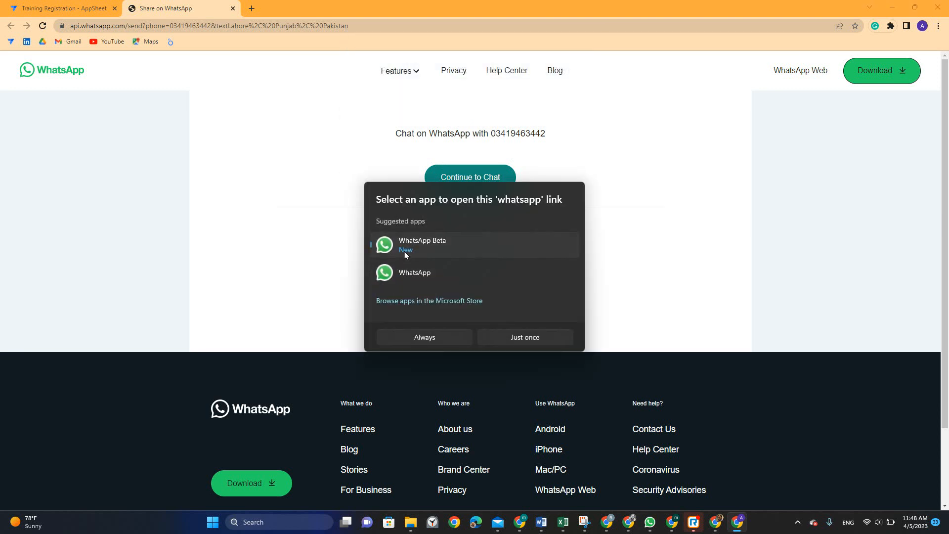
left_click(437, 341)
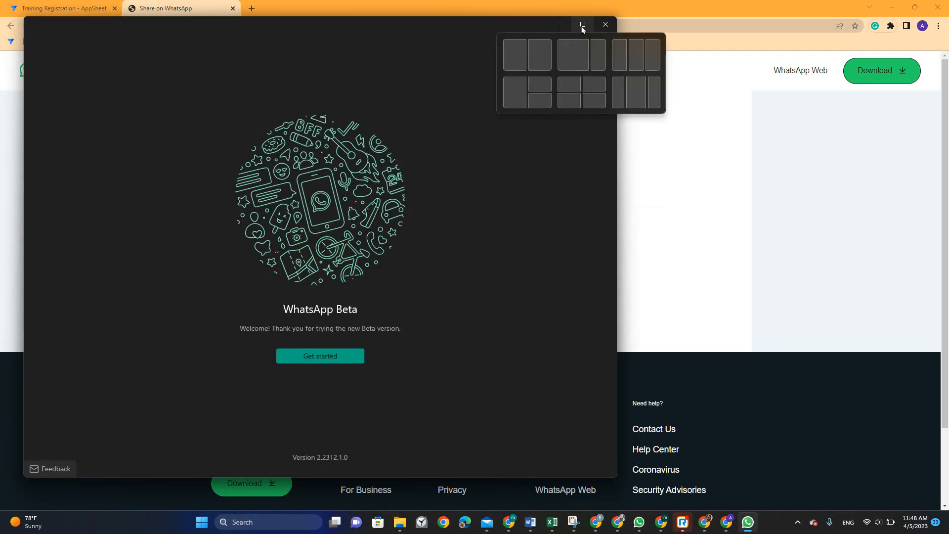
left_click(601, 26)
left_click(488, 176)
left_click(522, 110)
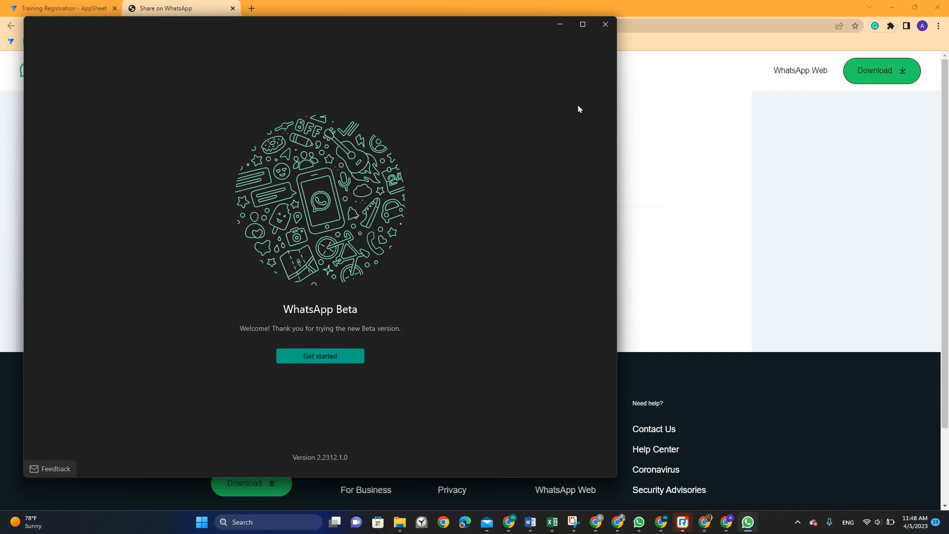
left_click(605, 24)
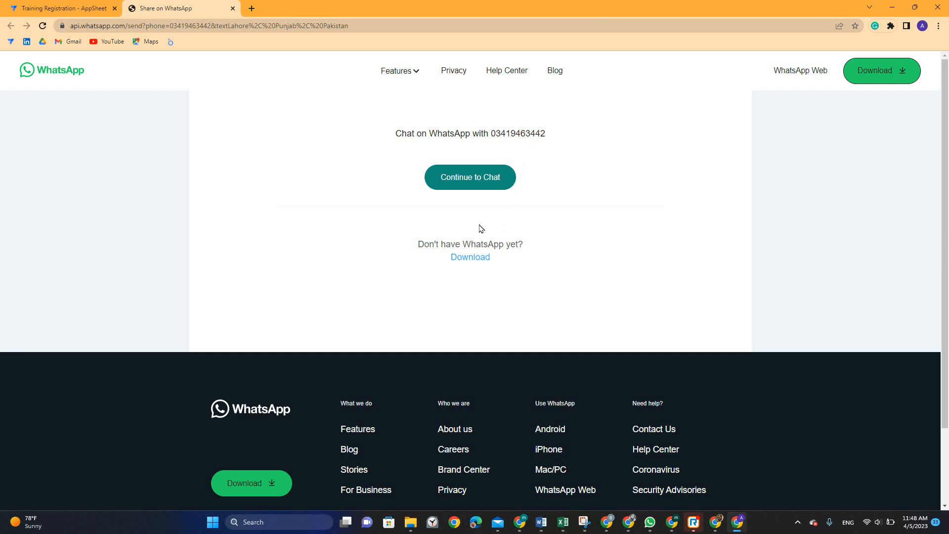
Continue to the chat, always allow the site to open WhatsApp Beta, then close Beta
left_click(478, 187)
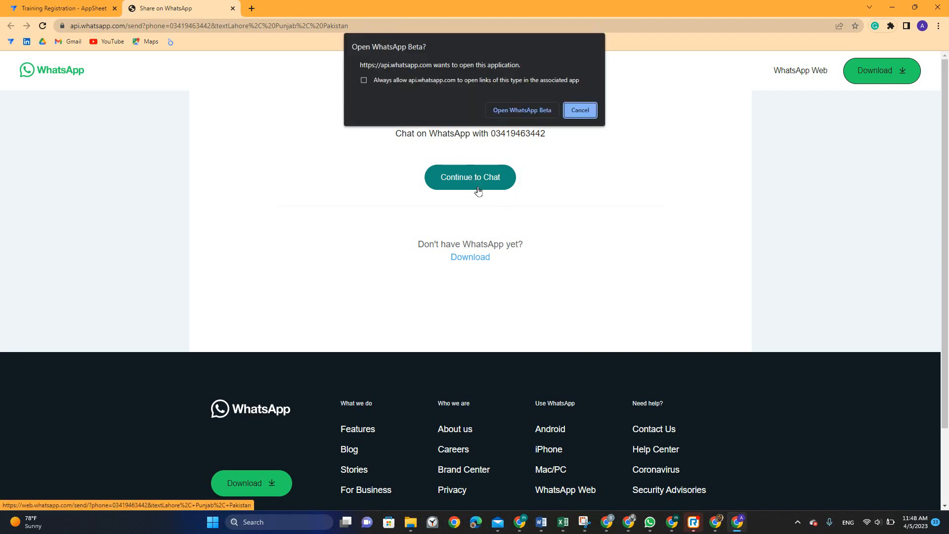
left_click(505, 81)
left_click(512, 110)
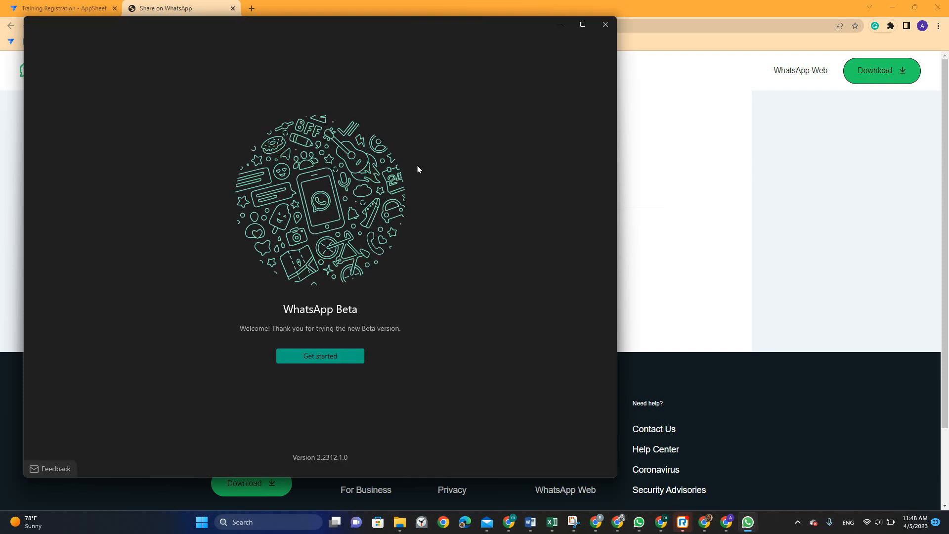
left_click(606, 25)
Copy the Share on WhatsApp chat link and bring up the UpWork Profiles AppSheet window
left_click(88, 8)
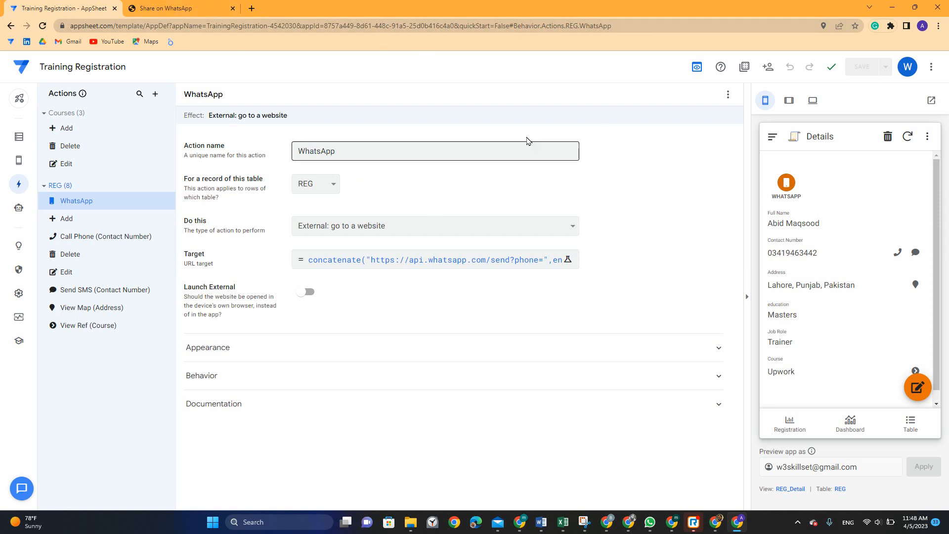
left_click(350, 26)
left_click(178, 8)
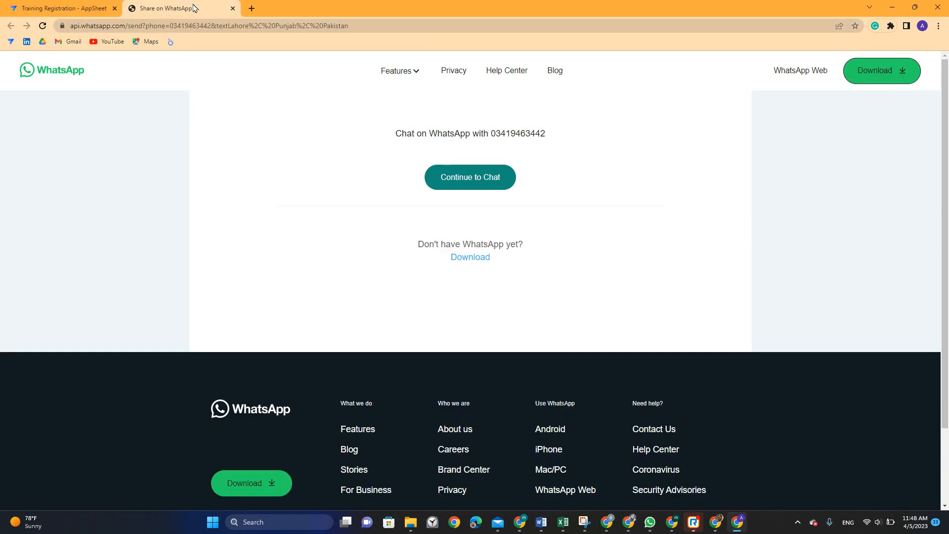
left_click(229, 27)
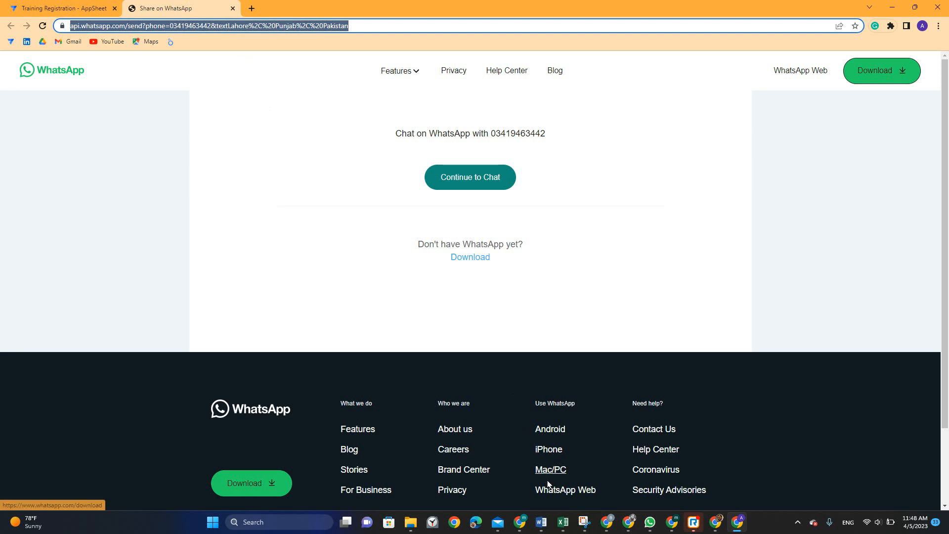
left_click(677, 528)
left_click(716, 525)
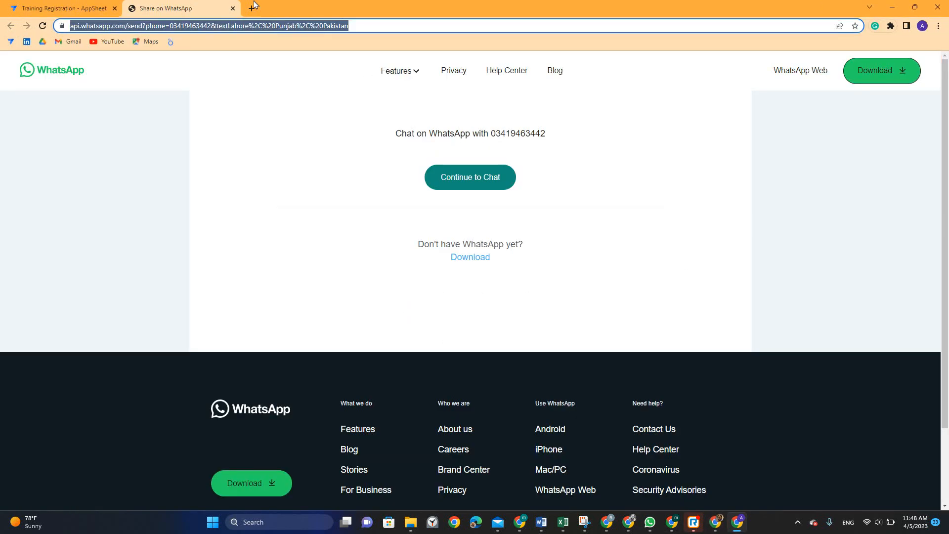
key("alt+Tab")
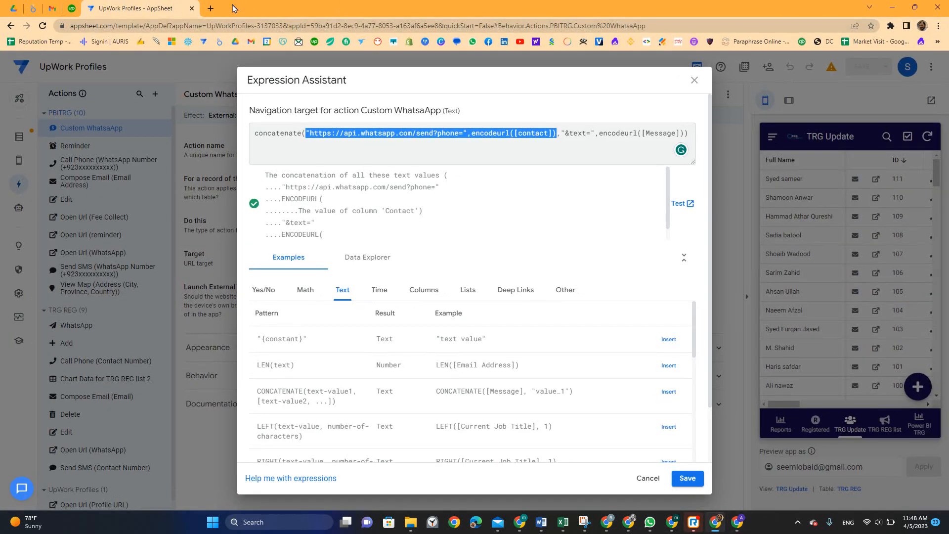
Paste the chat link into a new browser tab and open the chat in WhatsApp Beta
left_click(210, 8)
key("ctrl+v")
key("Return")
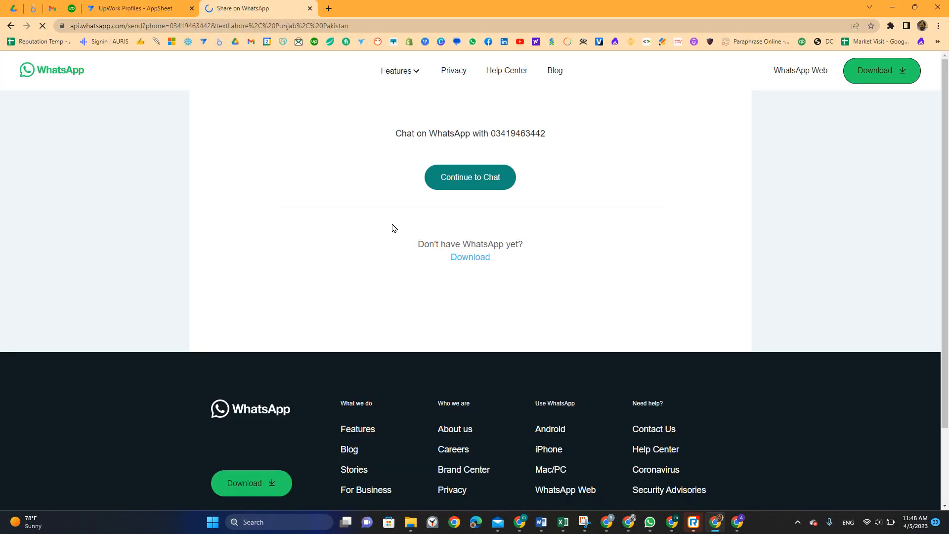
left_click(446, 181)
left_click(507, 110)
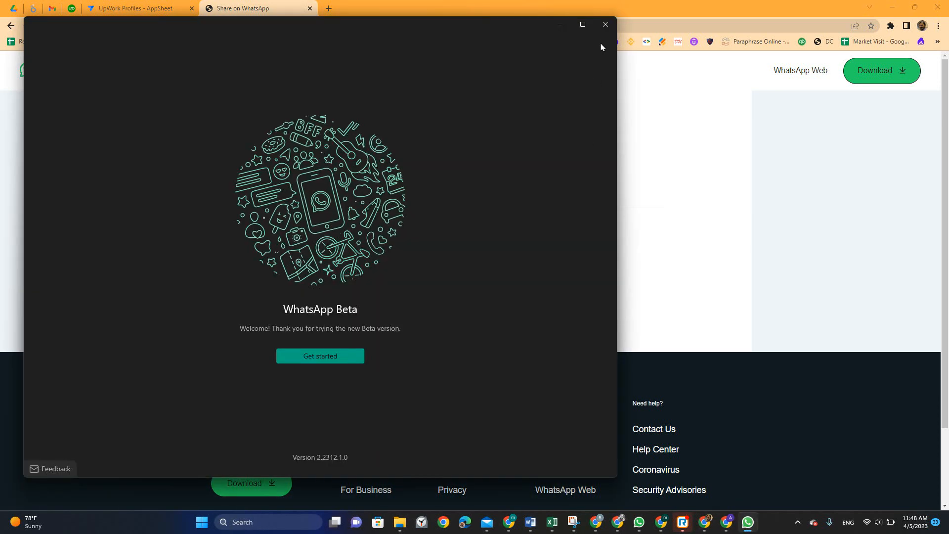
Reopen the chat, always allowing the site to launch WhatsApp Beta, and start its setup
left_click(605, 24)
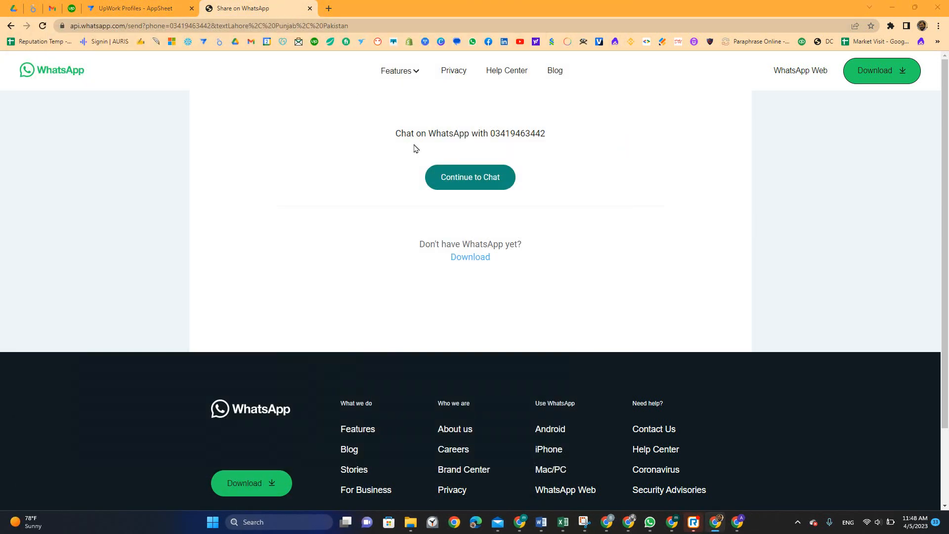
left_click(487, 179)
left_click(412, 79)
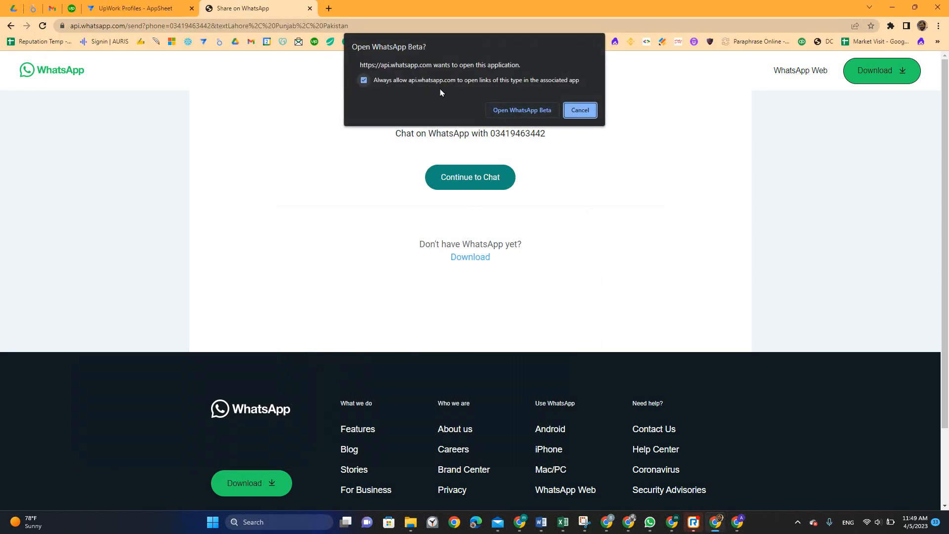
left_click(496, 109)
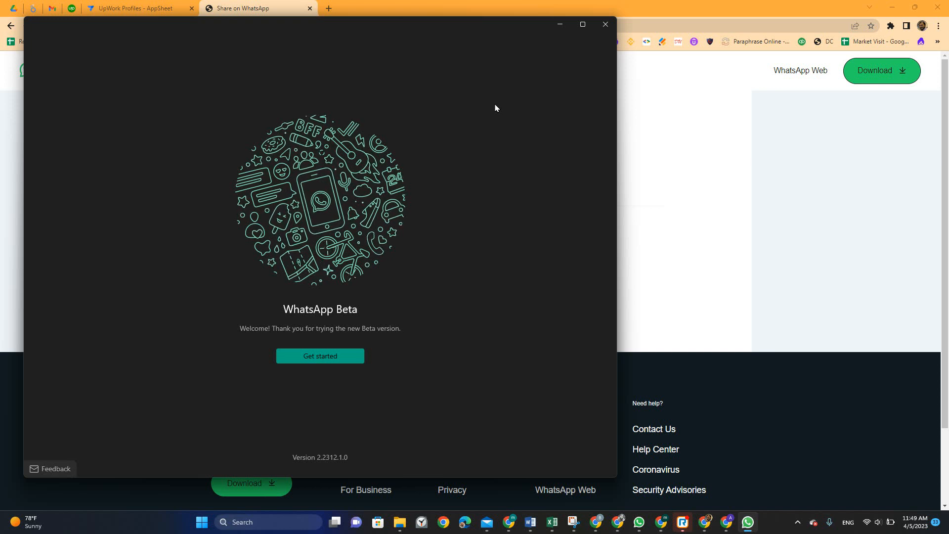
left_click(339, 352)
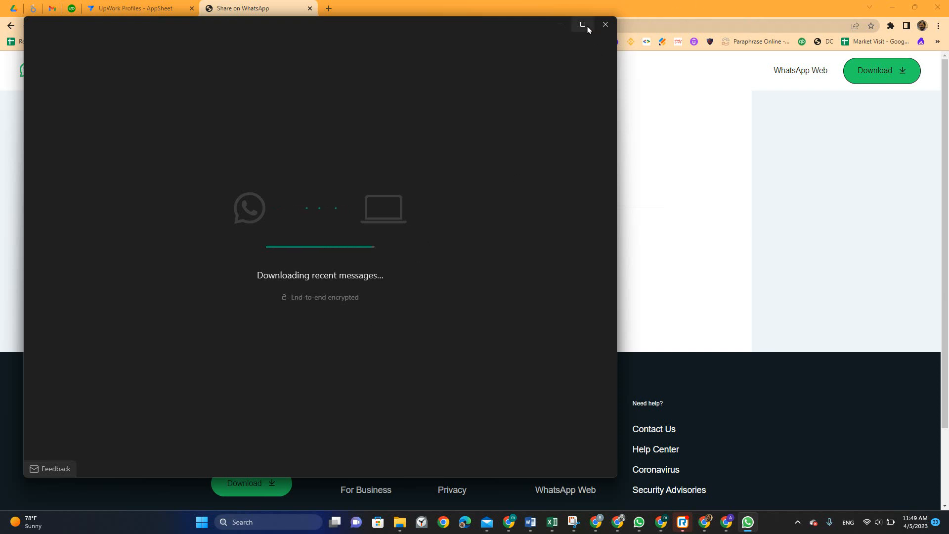
Close WhatsApp Beta and the chat-link tab, then dismiss the Expression Assistant unchanged
mouse_move(588, 29)
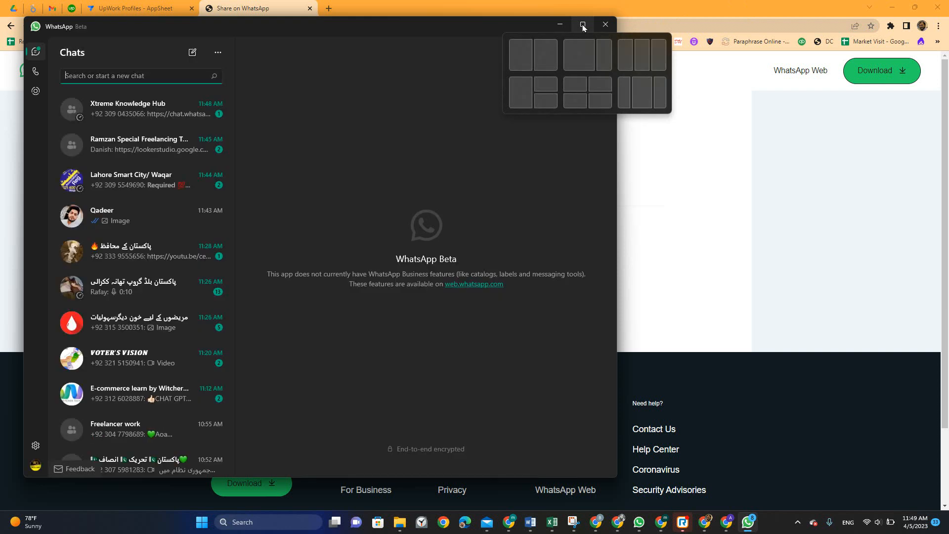
left_click(605, 24)
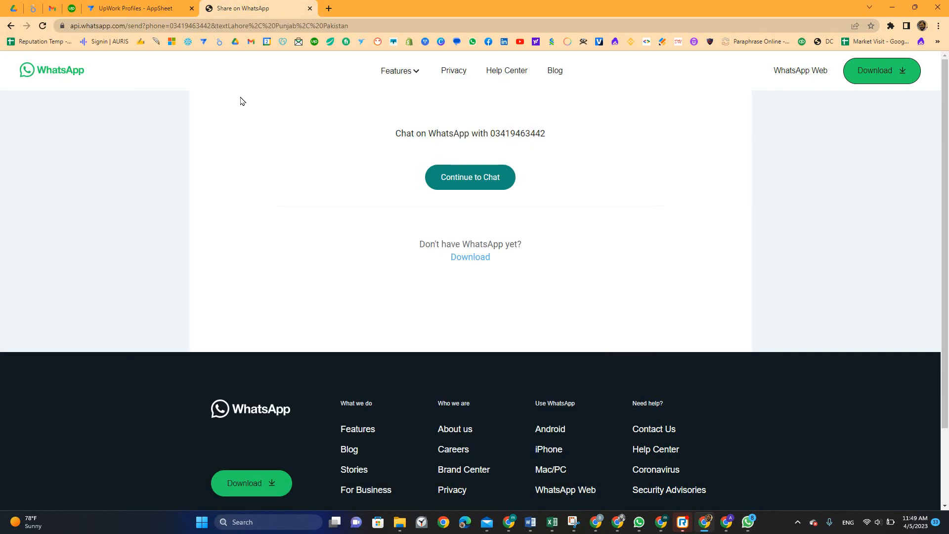
left_click(310, 8)
left_click(695, 80)
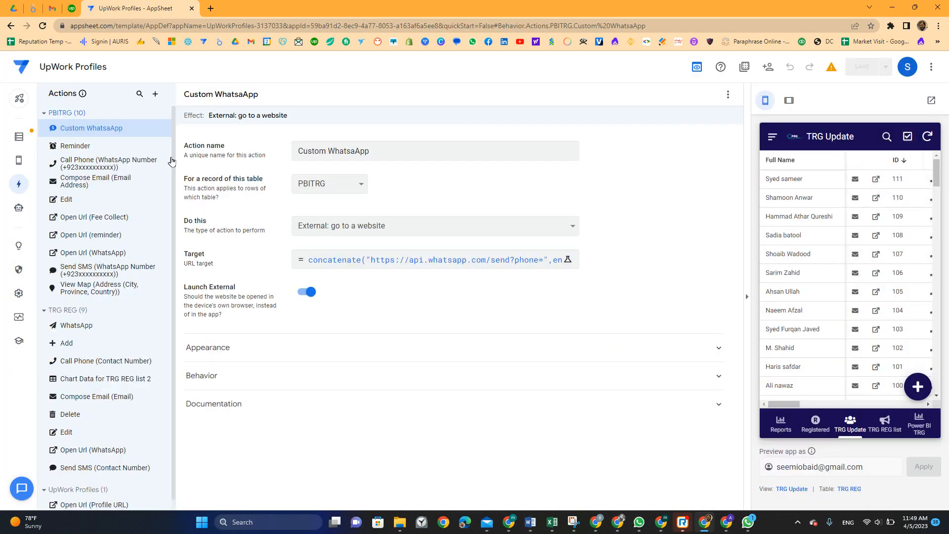
Run the WhatsApp action on the preview record and inspect the phone number on the link page
mouse_move(658, 525)
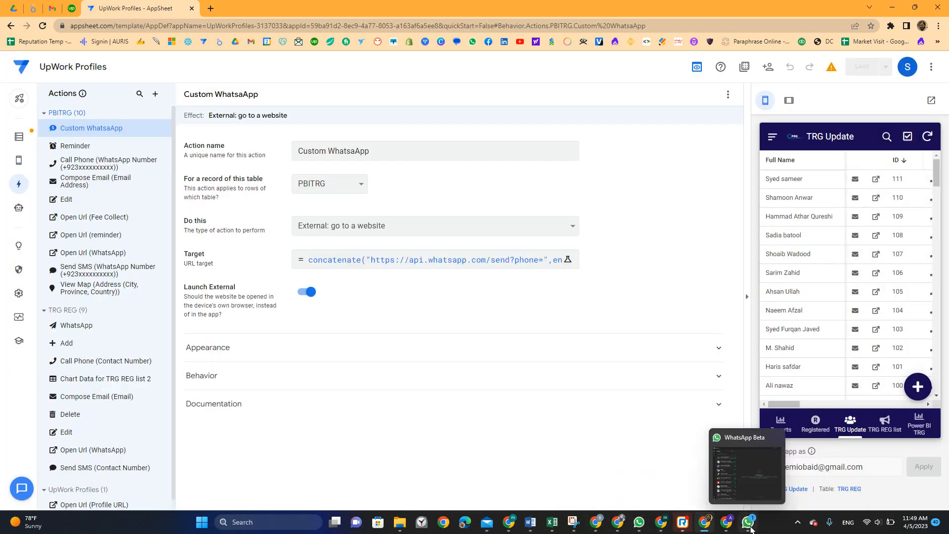
left_click(726, 521)
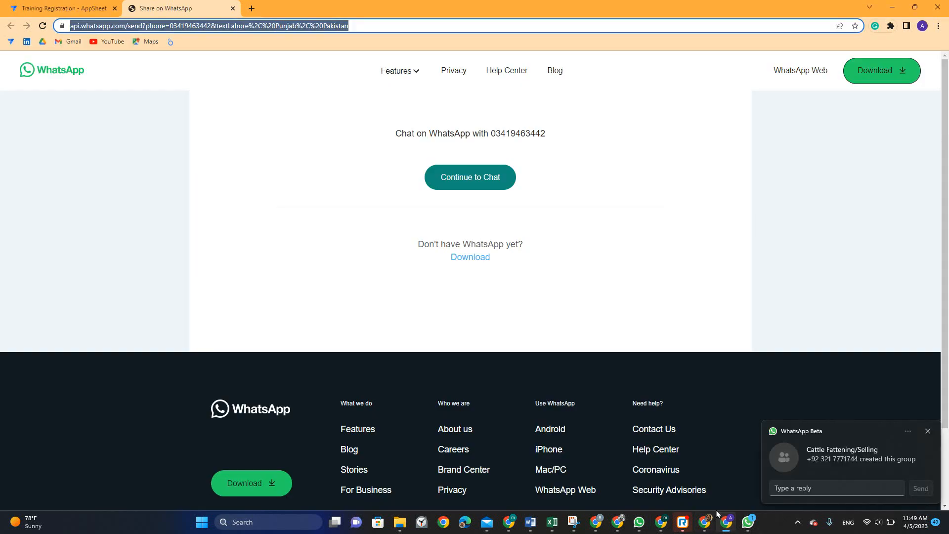
left_click(233, 9)
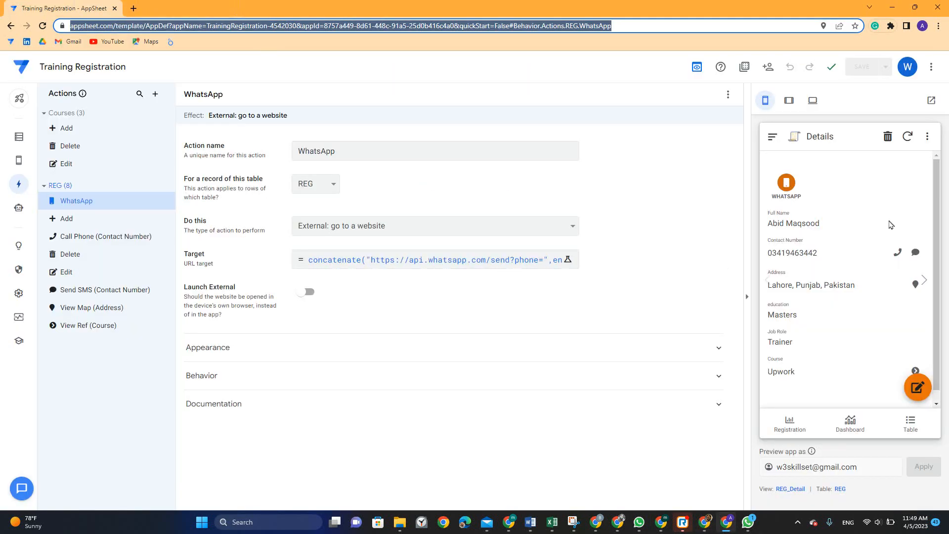
left_click(786, 184)
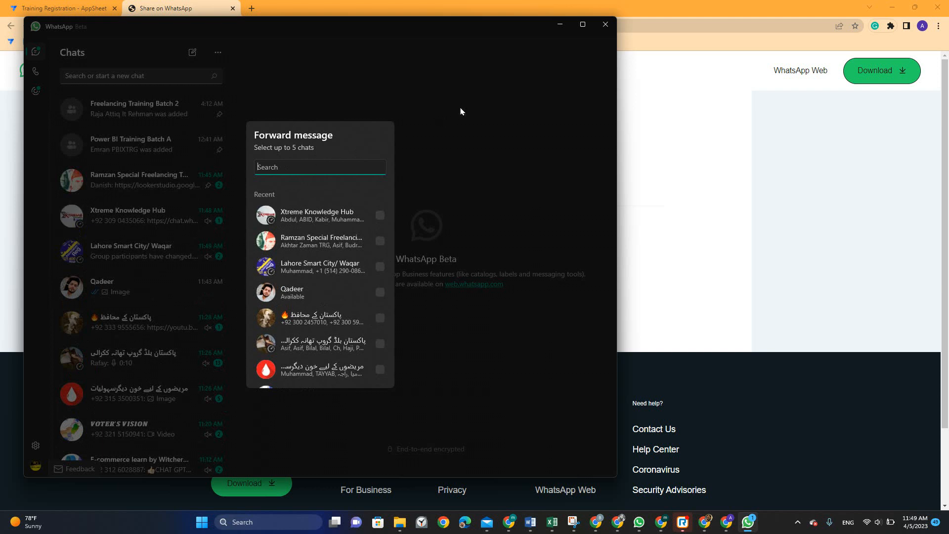
left_click(502, 103)
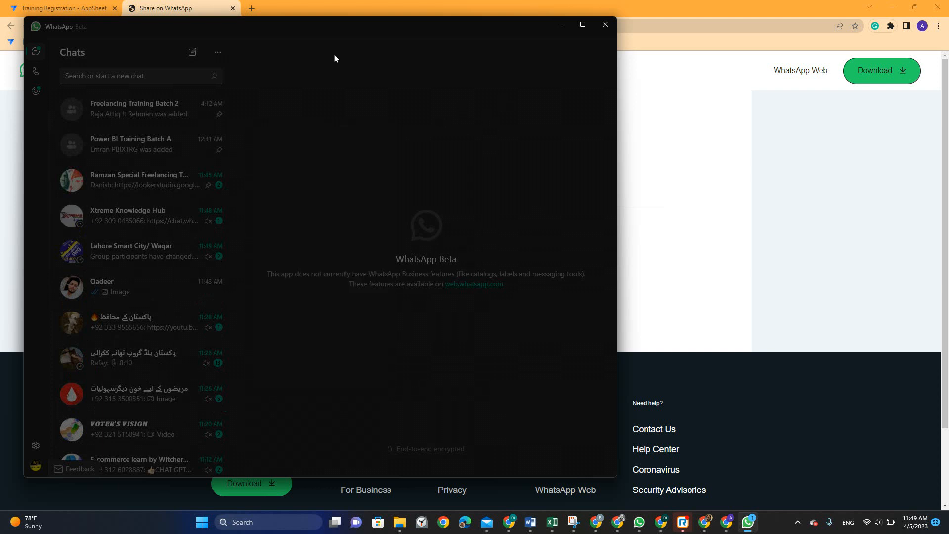
left_click(102, 6)
left_click(150, 11)
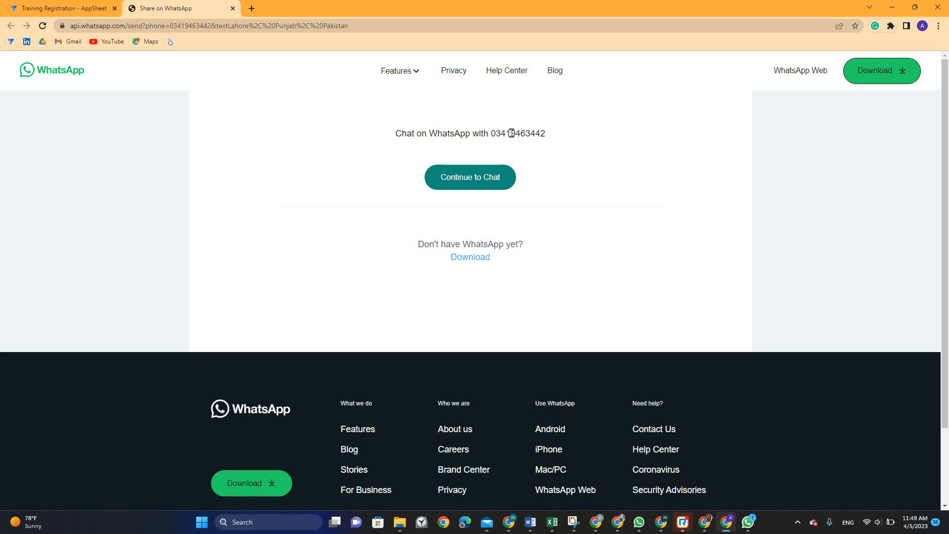
double_click(516, 133)
Insert +92 right after phone= in the WhatsApp action's target expression
left_click(60, 7)
left_click(400, 262)
left_click(462, 133)
type("+92\",encodeurl([Contact")
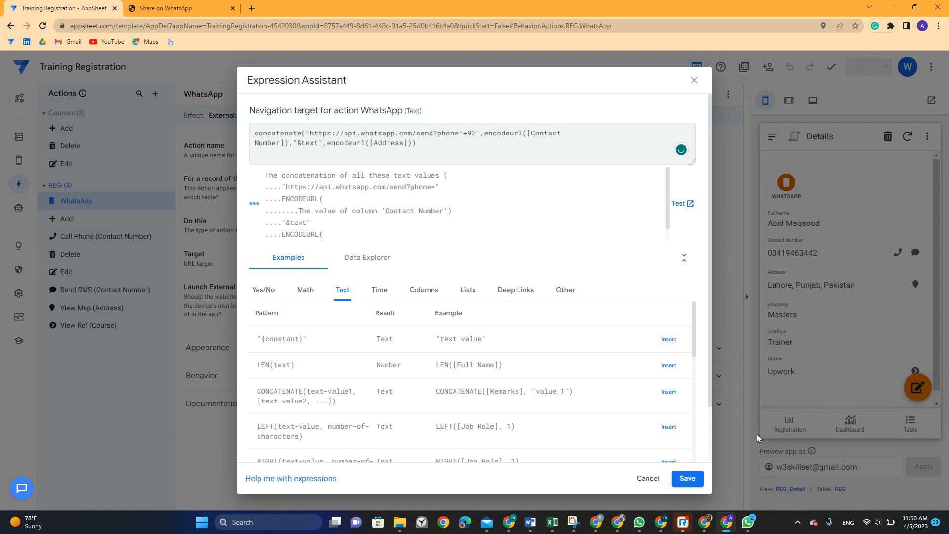
Save the +92 change, test WhatsApp (link reported incorrect), and reopen the target expression
left_click(687, 478)
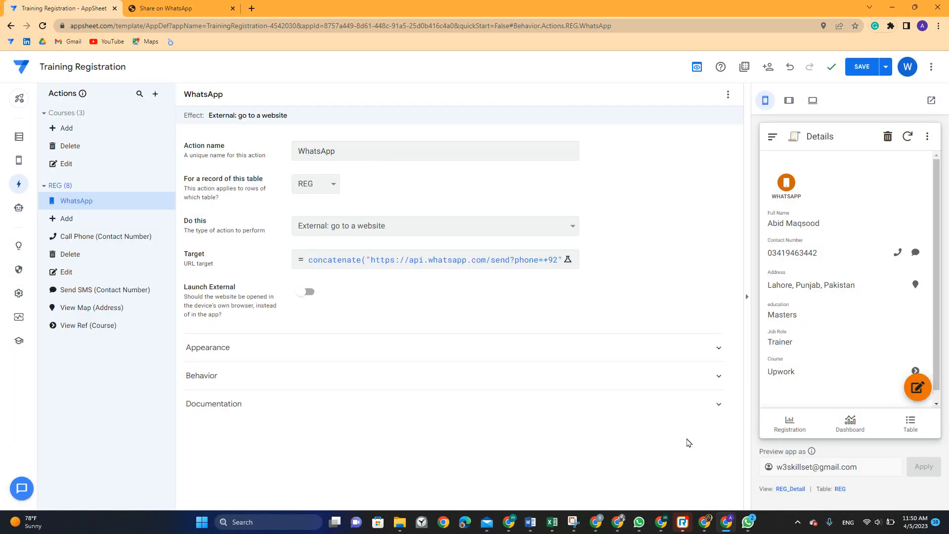
left_click(862, 68)
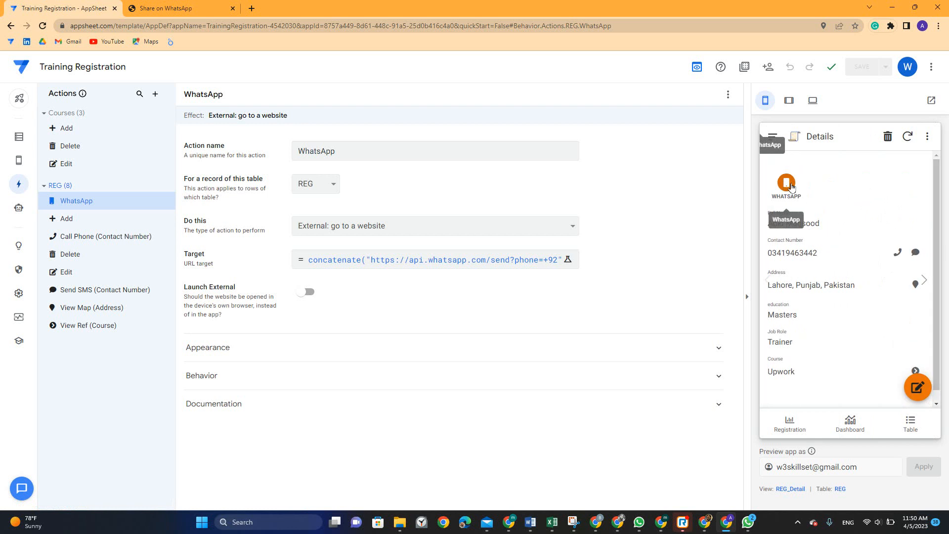
left_click(792, 187)
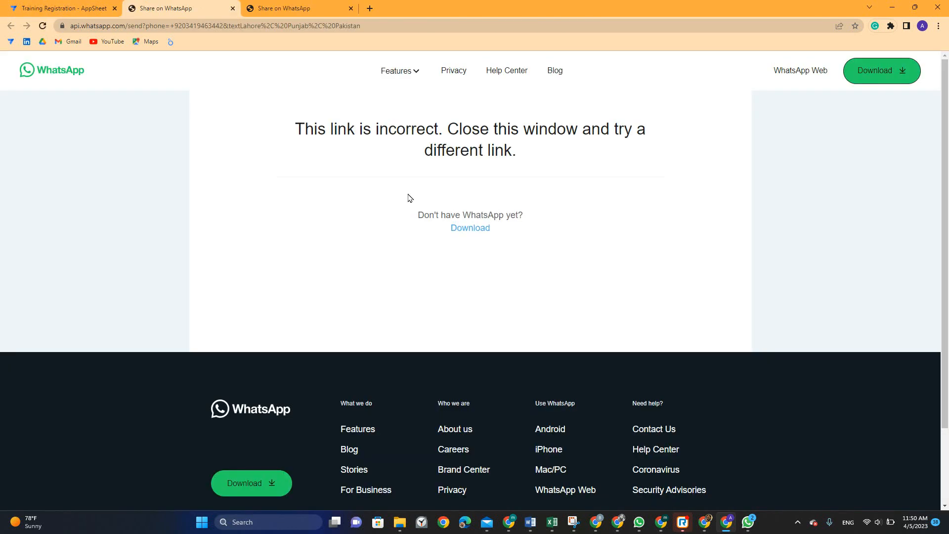
left_click_drag(306, 131, 561, 149)
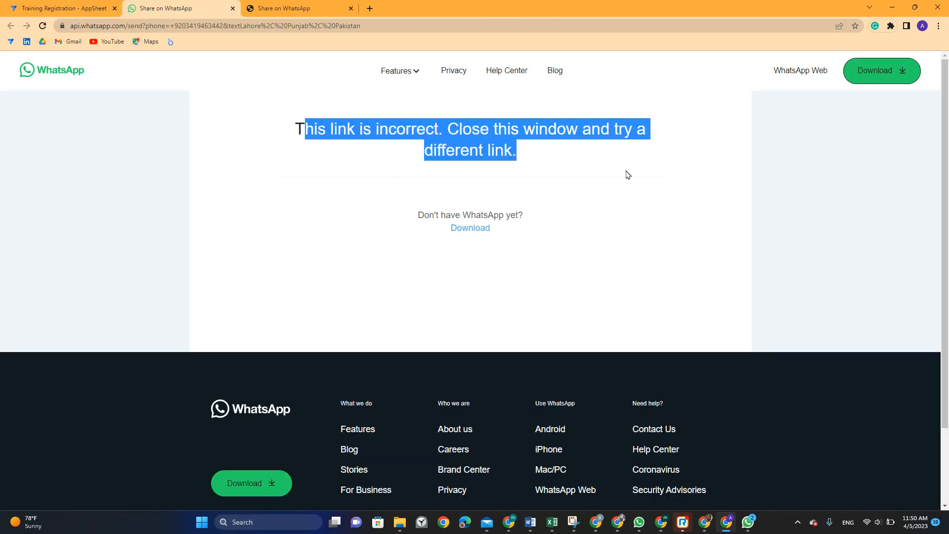
left_click(97, 7)
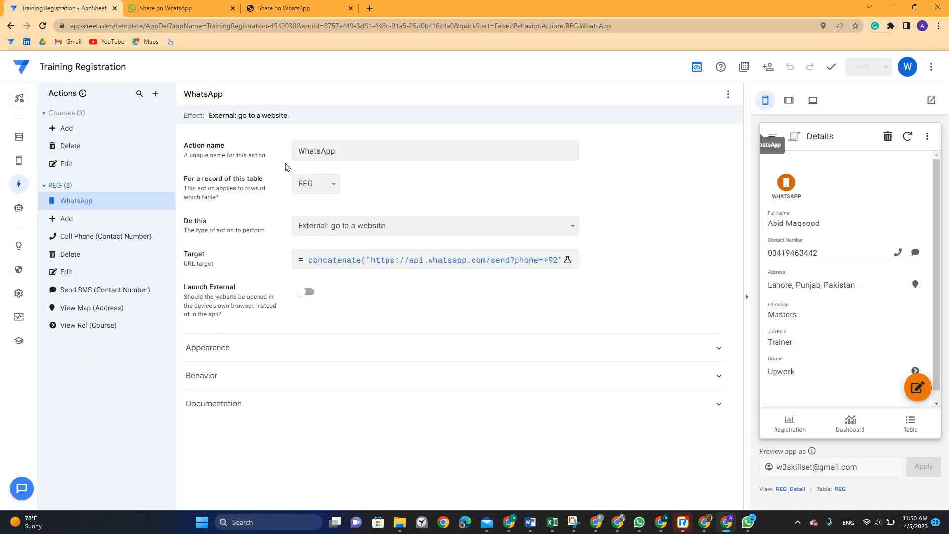
left_click(535, 261)
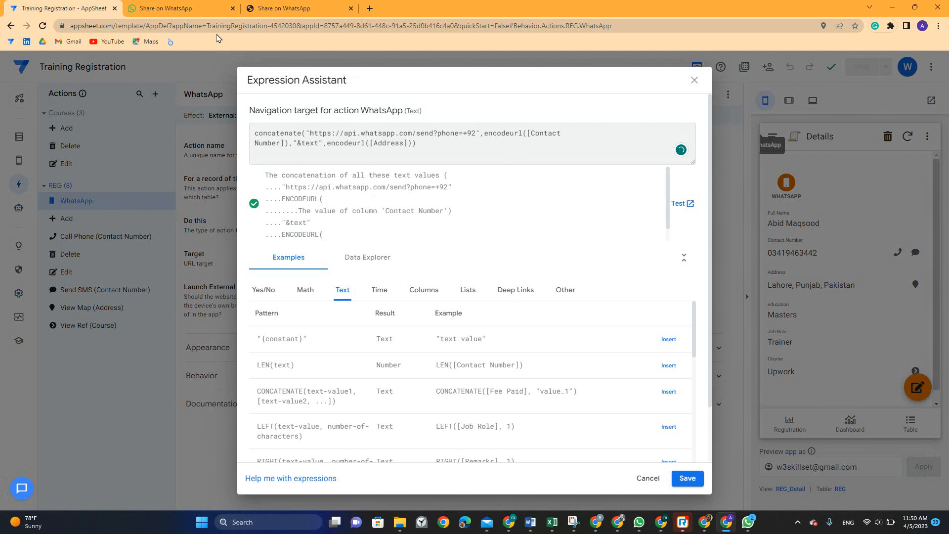
key("alt+Tab")
left_click(355, 265)
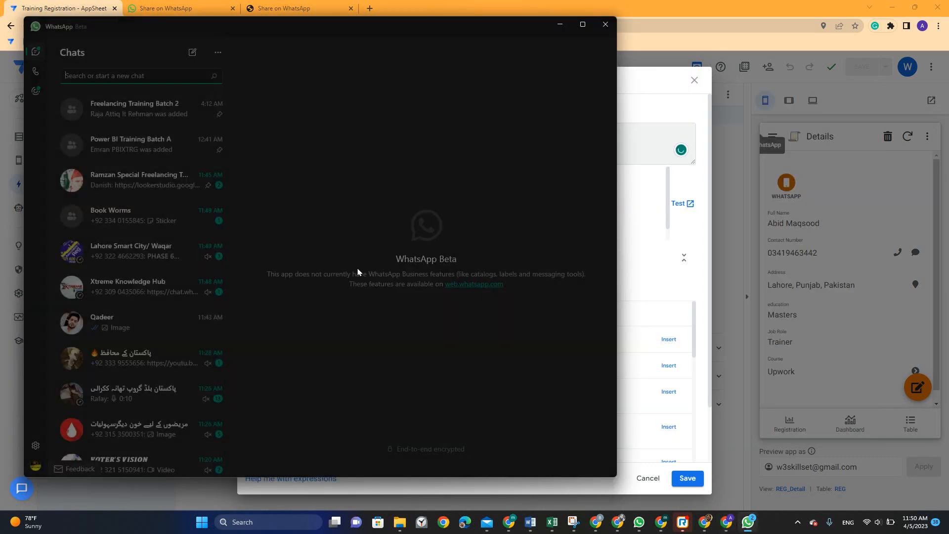
key("alt+Tab")
key("alt+Tab")
key("alt+Tab")
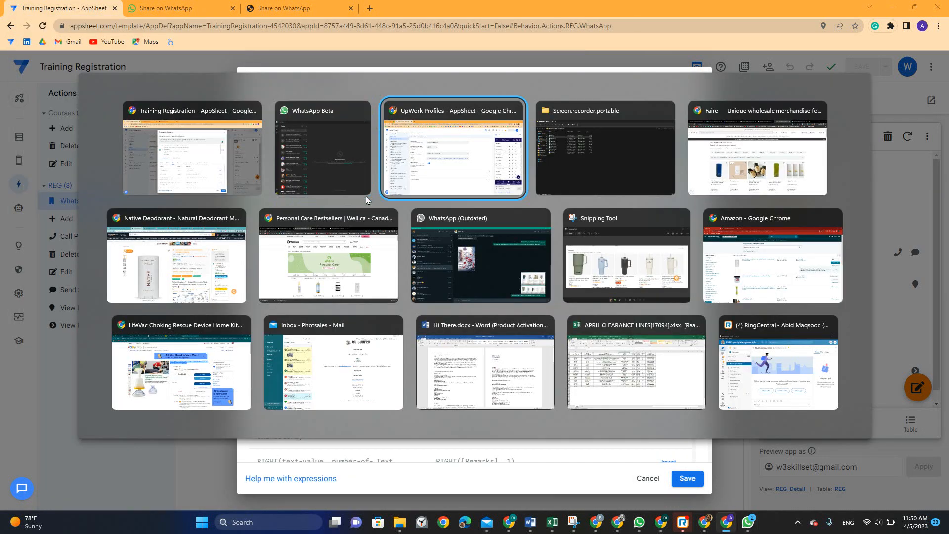
left_click(393, 261)
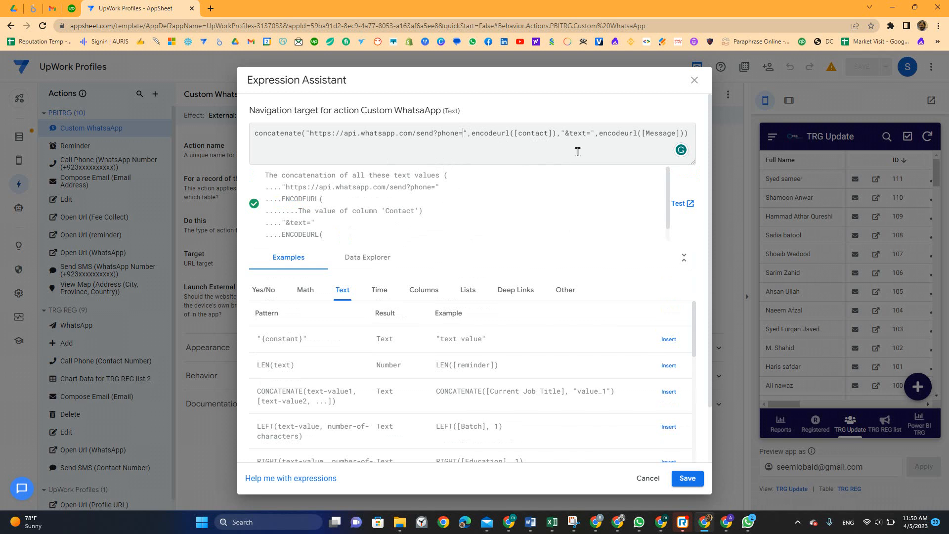
key("alt+Tab")
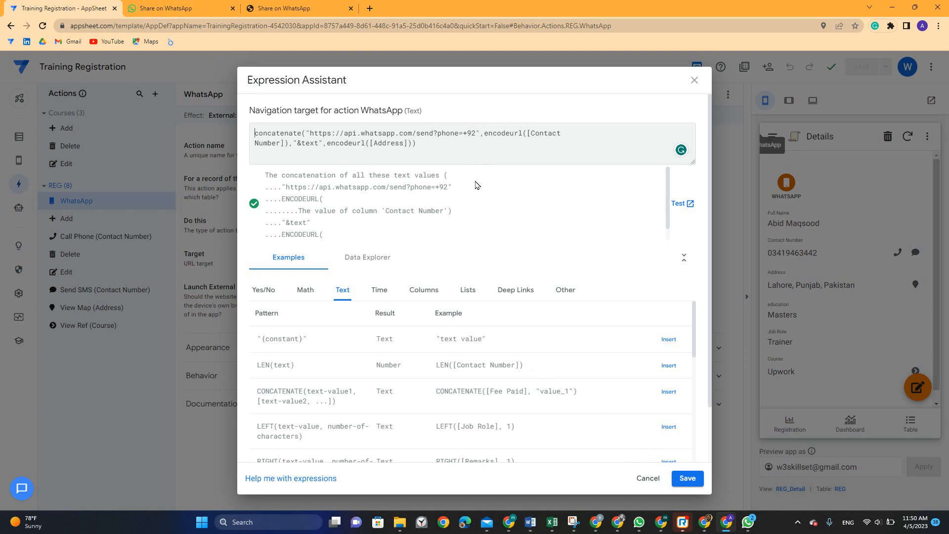
Move +92 into its own concatenated ,"+92" piece after phone=, save, and retest the action
left_click(477, 132)
key("BackSpace")
key("BackSpace")
key("BackSpace")
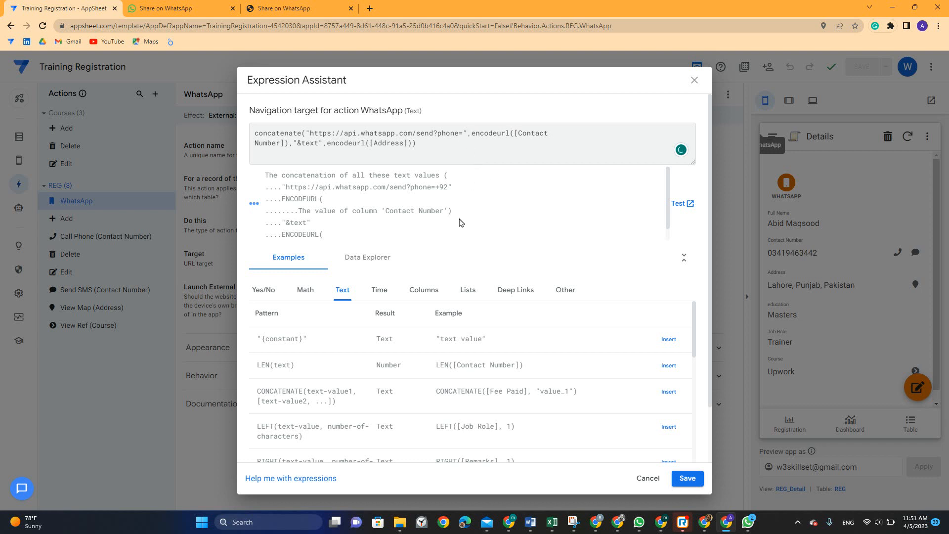
type(",\"+92\"")
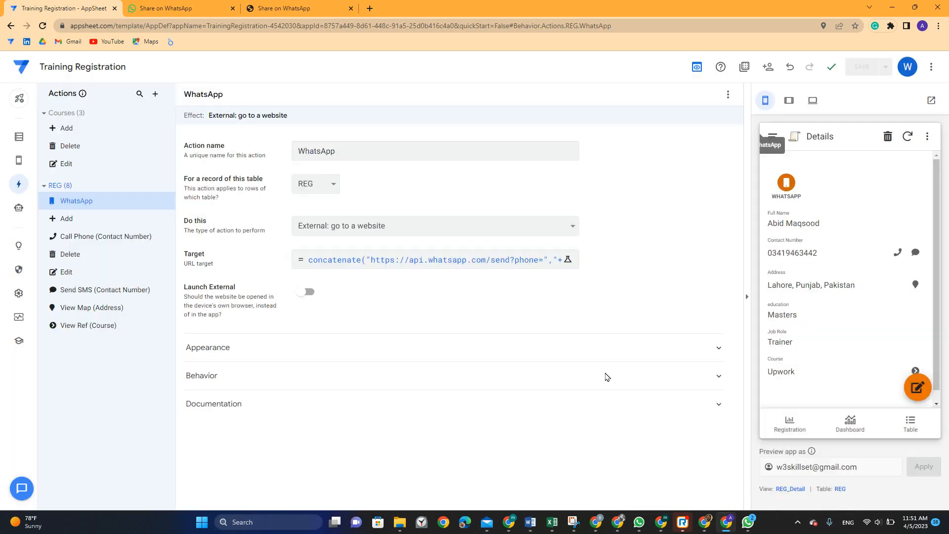
left_click(687, 478)
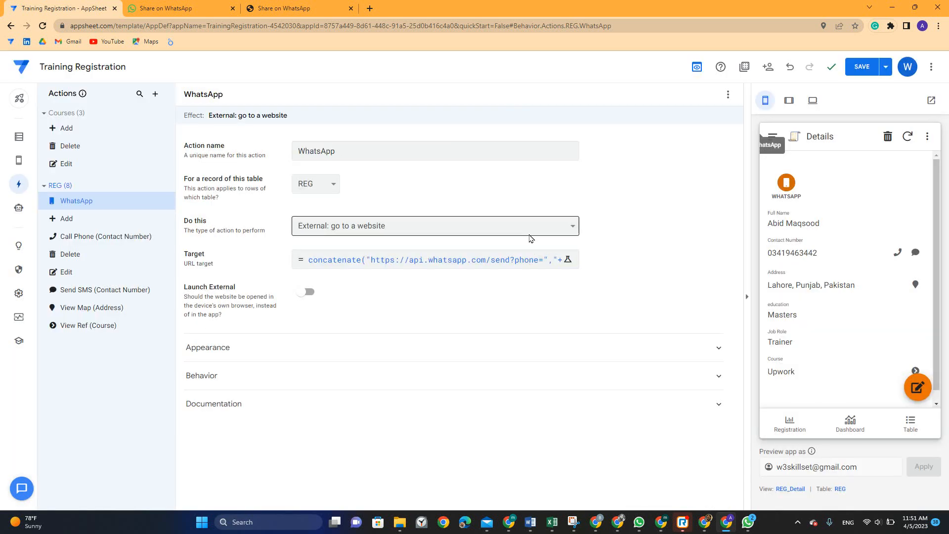
left_click(861, 66)
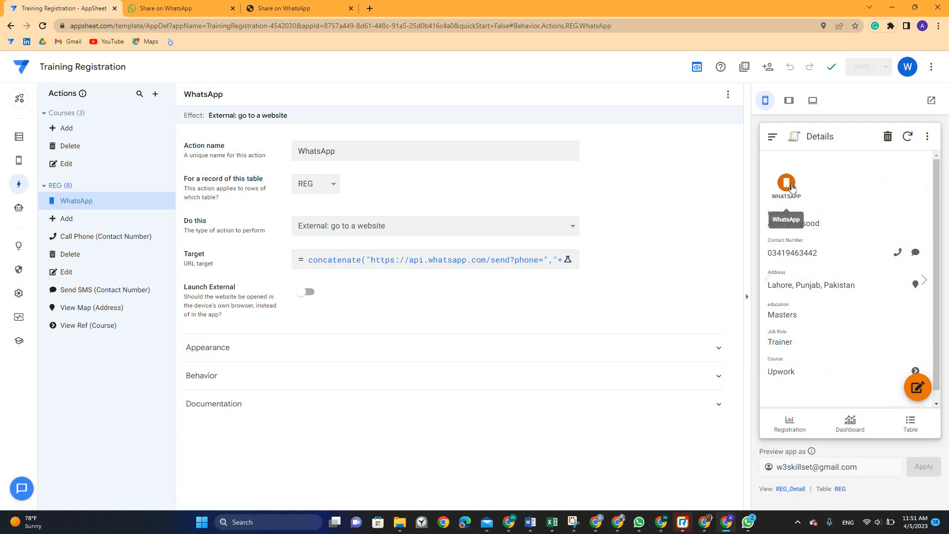
left_click(786, 184)
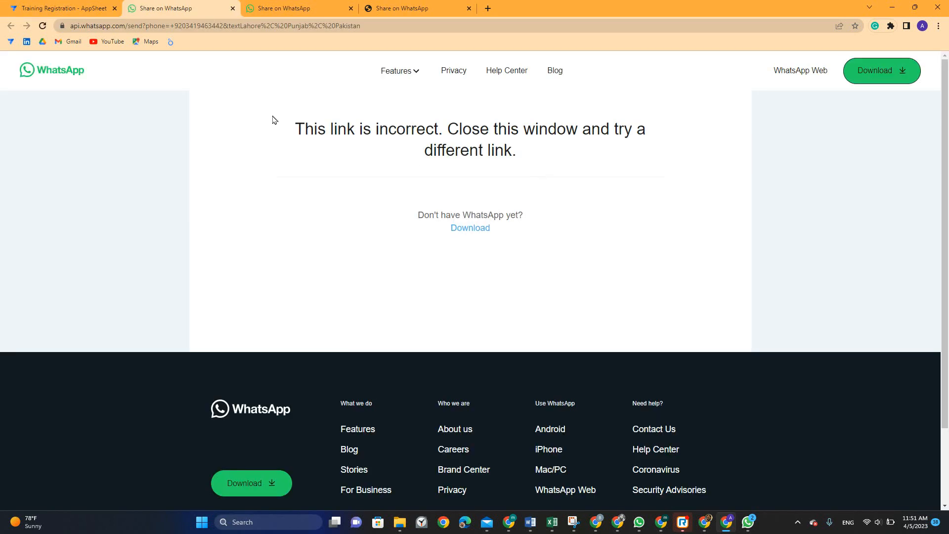
Close the failed link tab and open the REG table's source spreadsheet
left_click(233, 8)
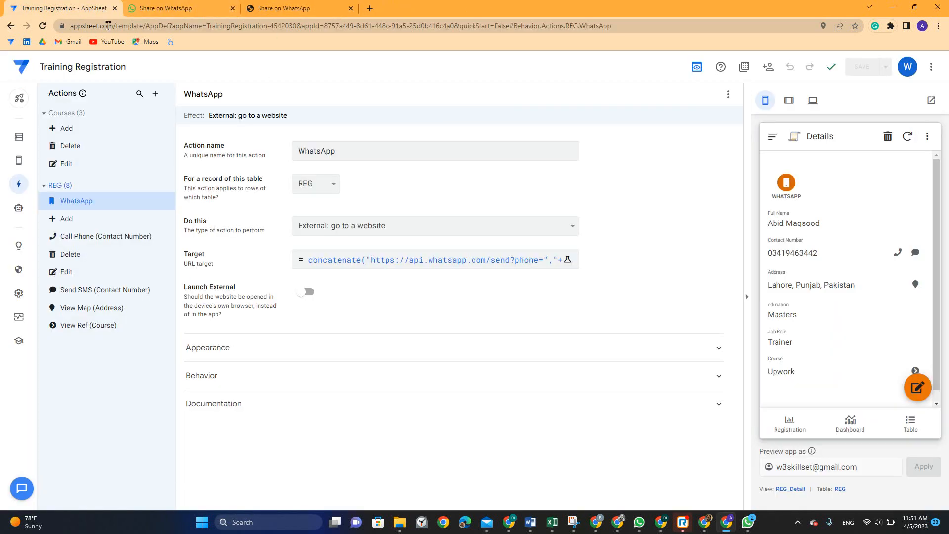
left_click(22, 139)
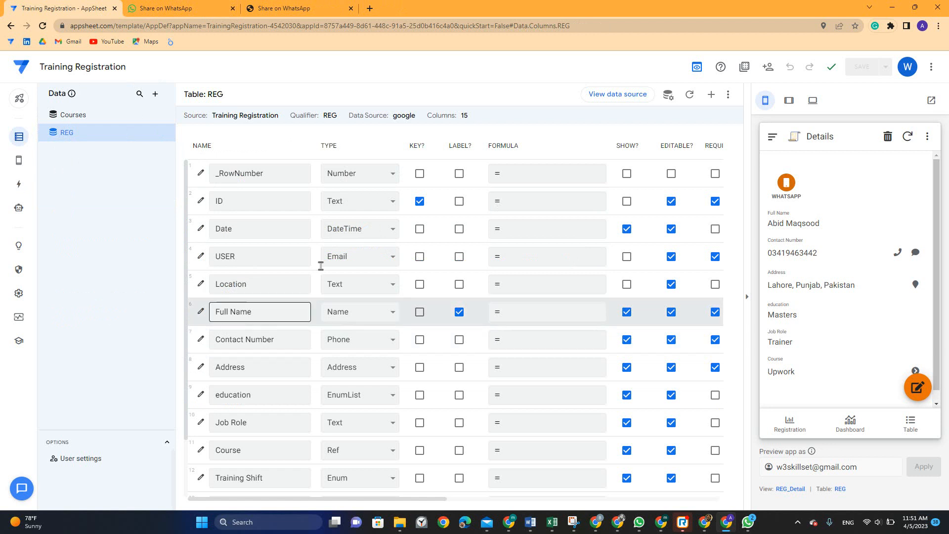
left_click(589, 95)
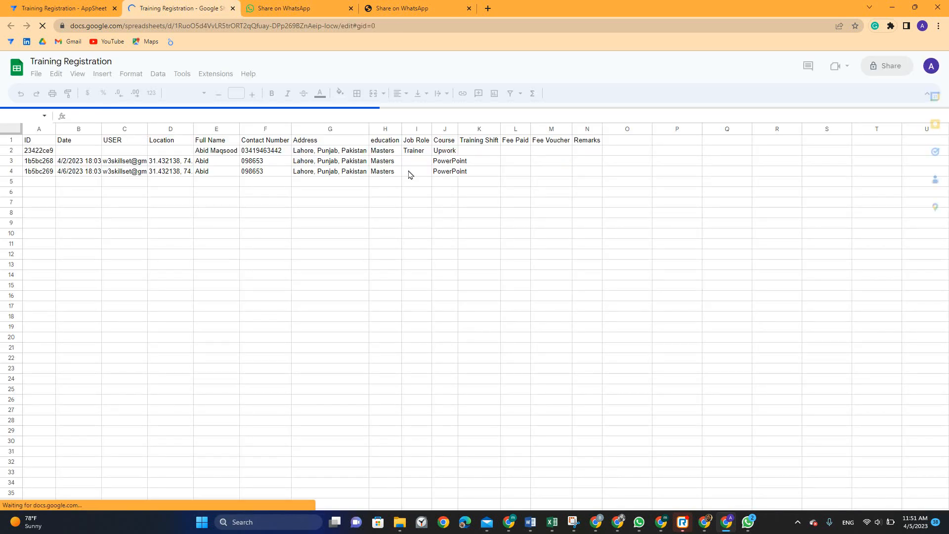
Copy the F2 contact number into cells F3 and F4
left_click(265, 149)
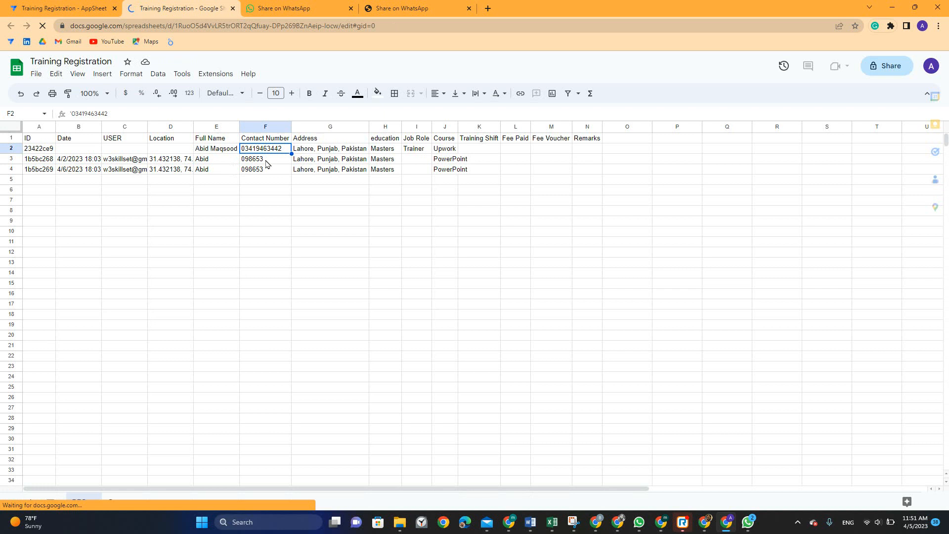
left_click(267, 163)
key("ctrl+v")
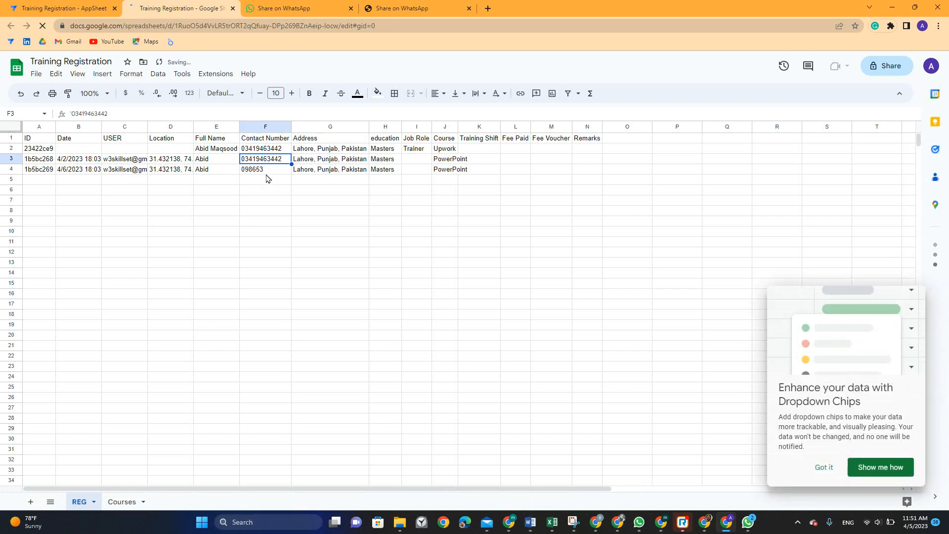
left_click(265, 178)
key("ctrl+v")
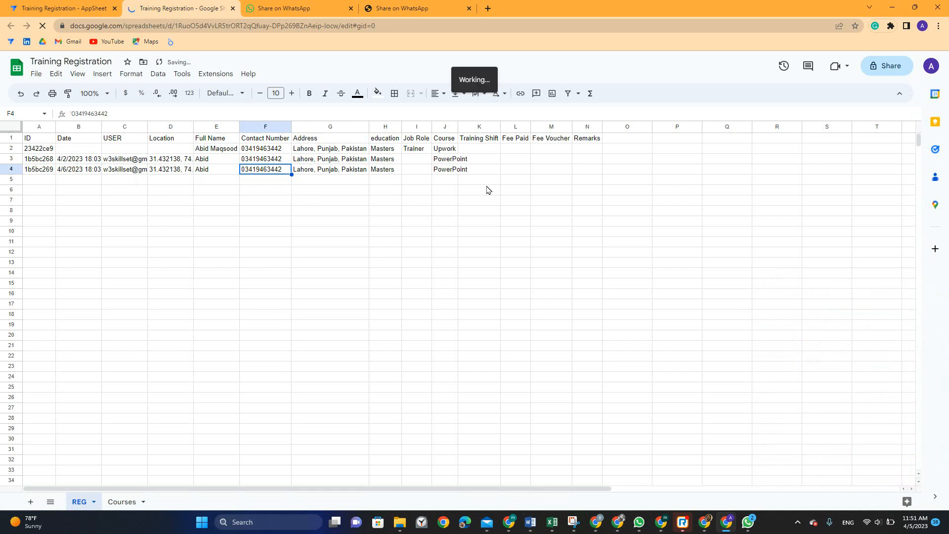
Add the header 'WhatsApp' in O1, removing a stray trailing backslash
left_click(614, 139)
type("Wha")
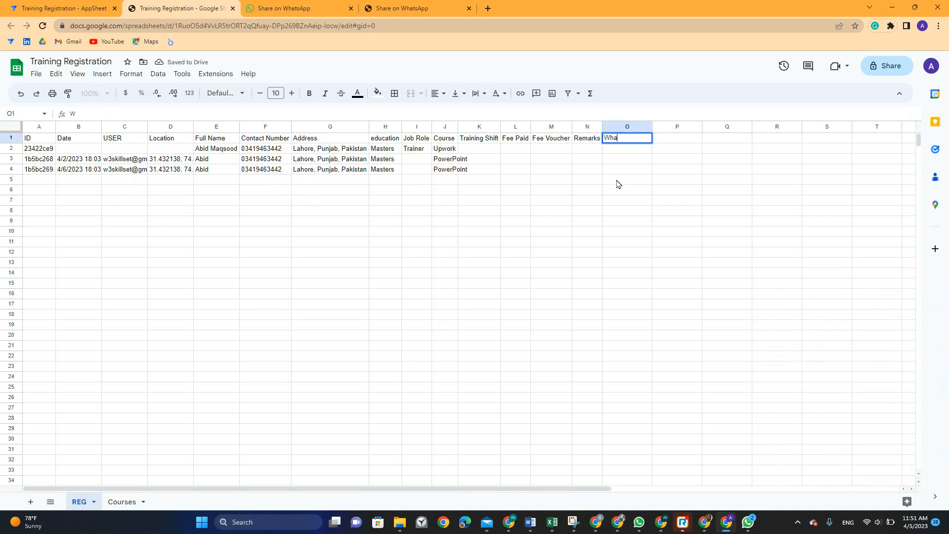
type("tsApp\\")
key("Return")
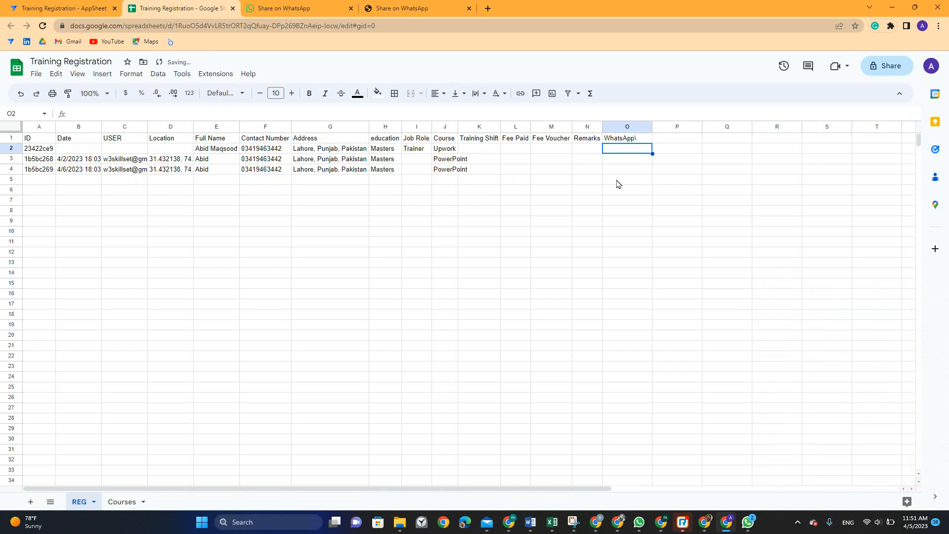
key("Up")
key("Return")
key("BackSpace")
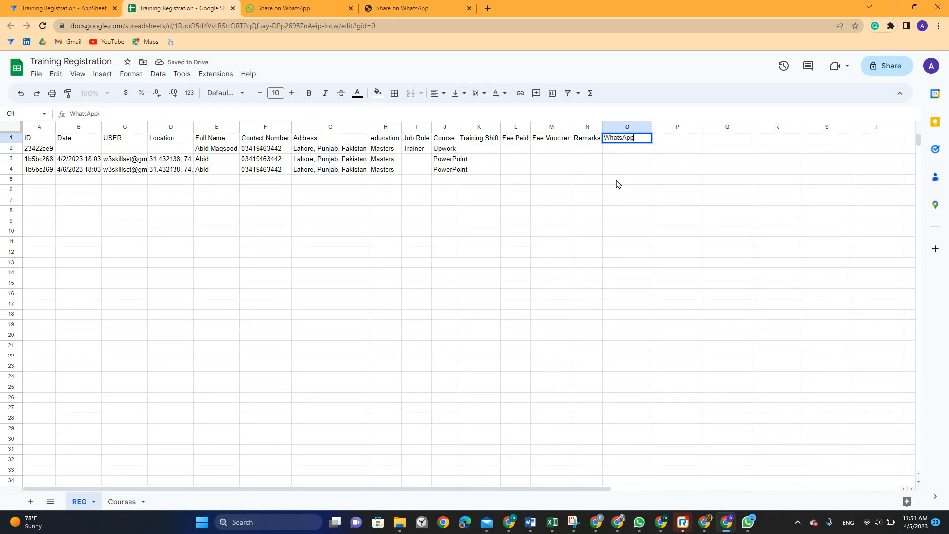
key("BackSpace")
key("Return")
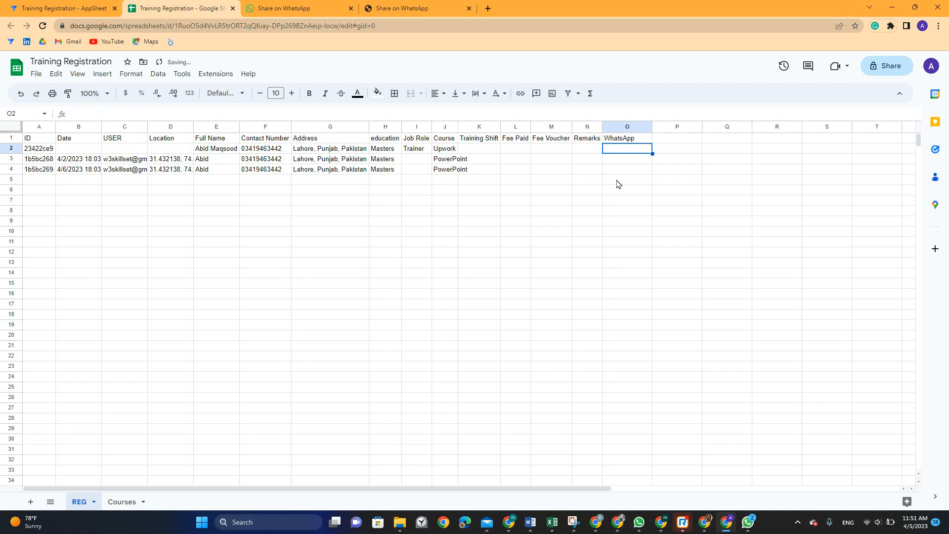
Enter ="+92"&value(F2) in O2 and fill it down through O4
type("=")
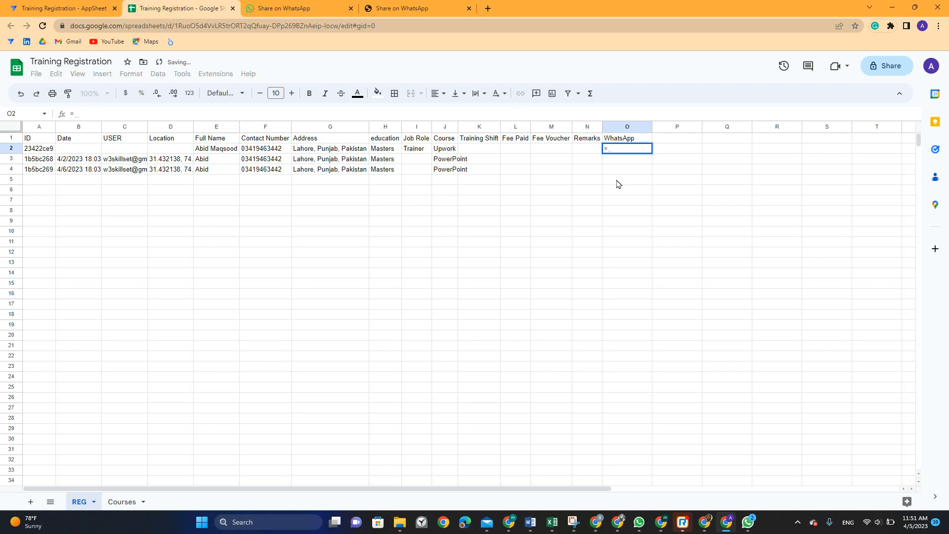
type("+92")
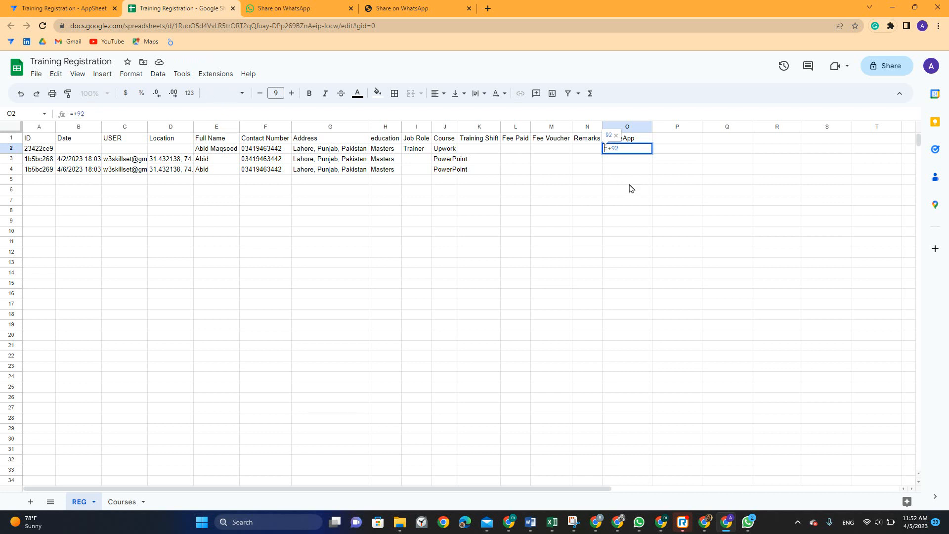
left_click(73, 111)
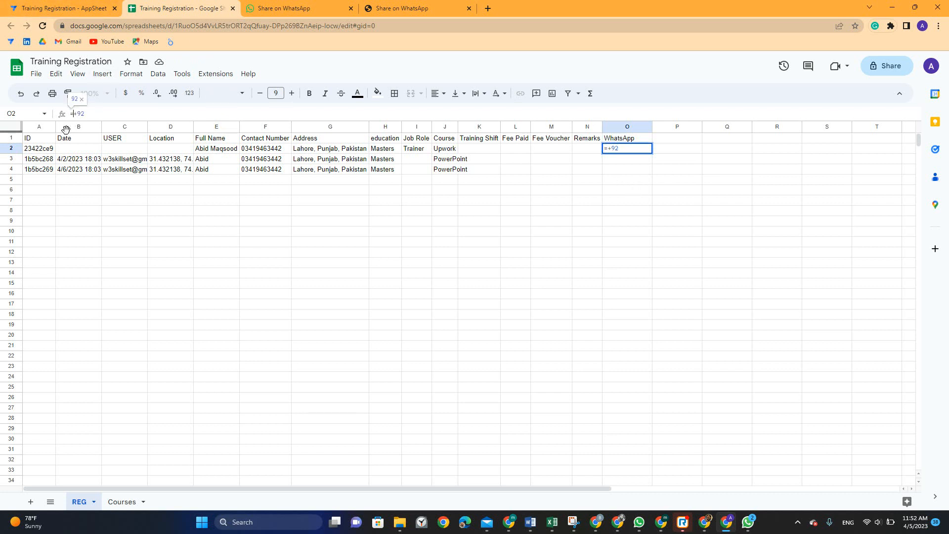
type("\"&")
left_click(256, 152)
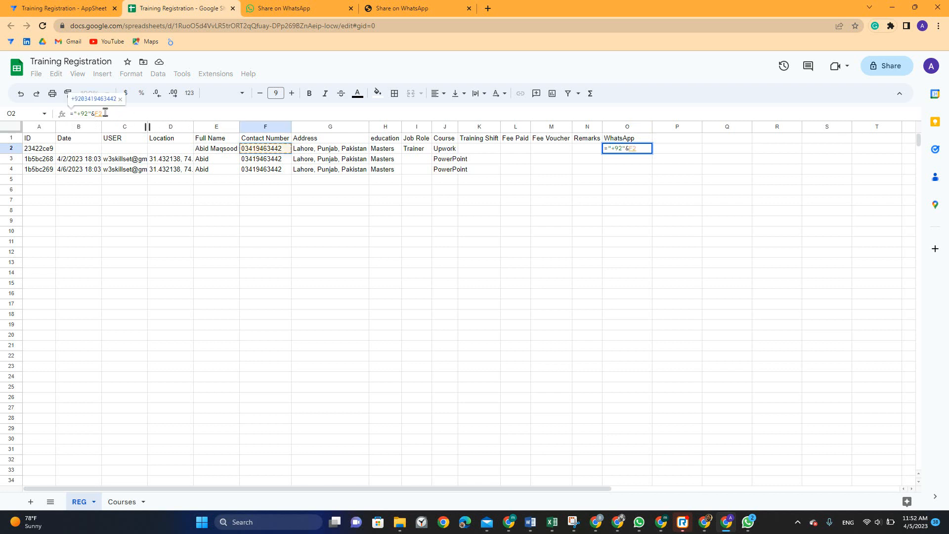
type("v")
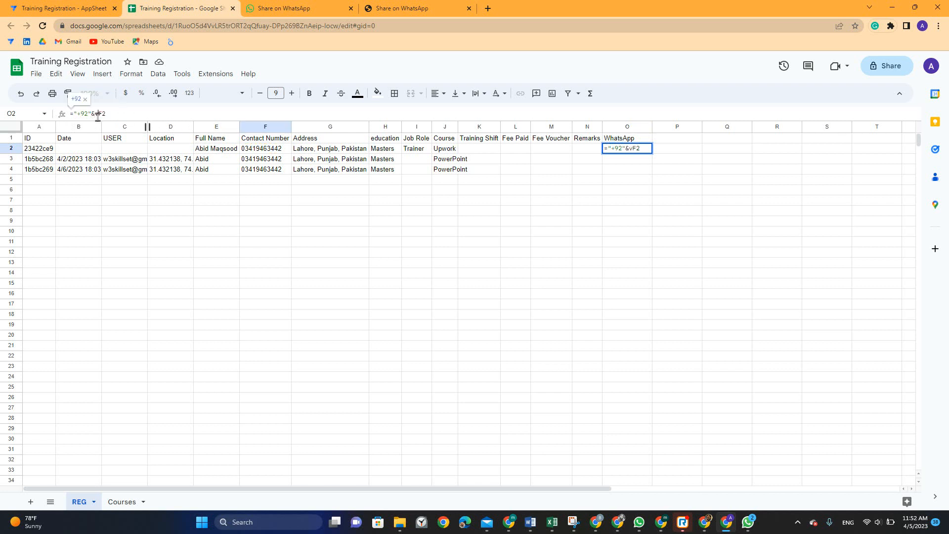
type("alue(")
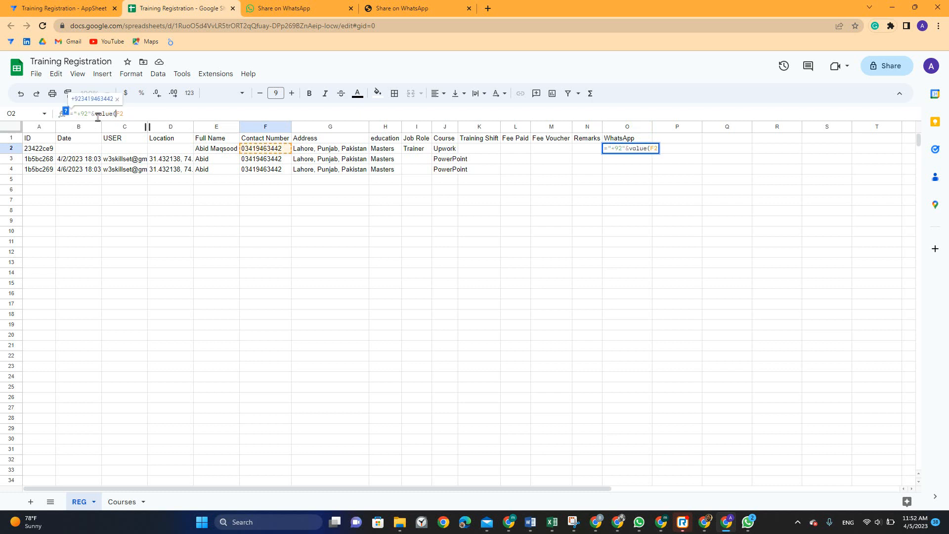
key("Return")
key("ctrl+d")
key("Down")
key("ctrl+d")
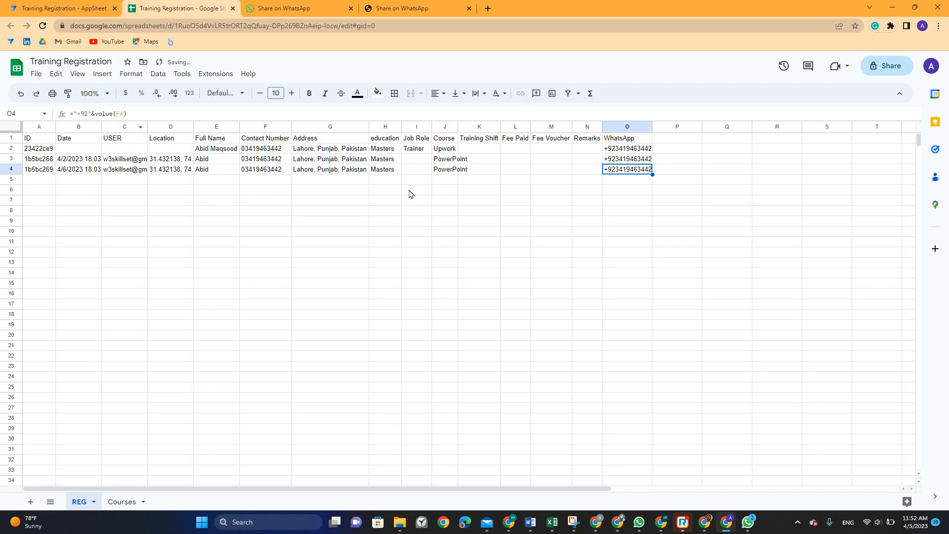
Autofit column O, enter a 12-digit number starting with 92 in F5, and fill O5's formula
double_click(652, 127)
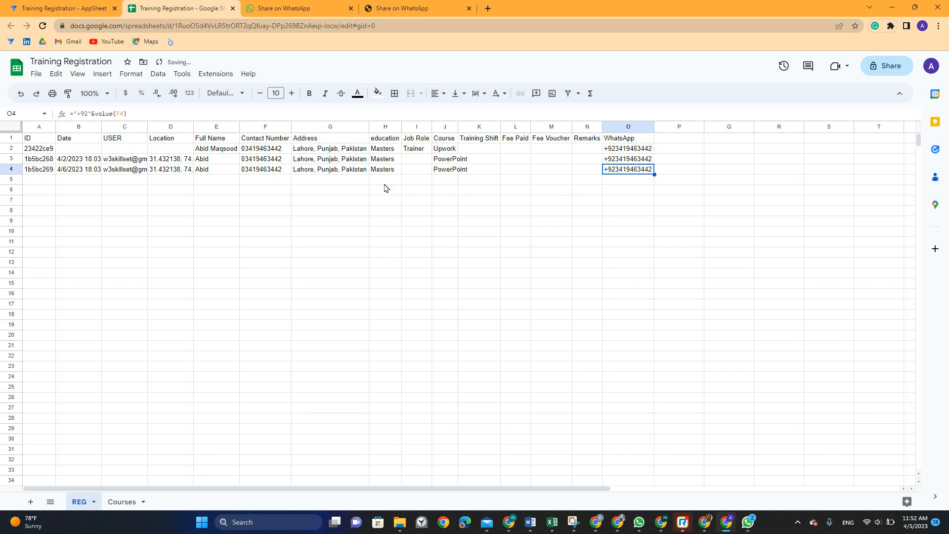
left_click(267, 148)
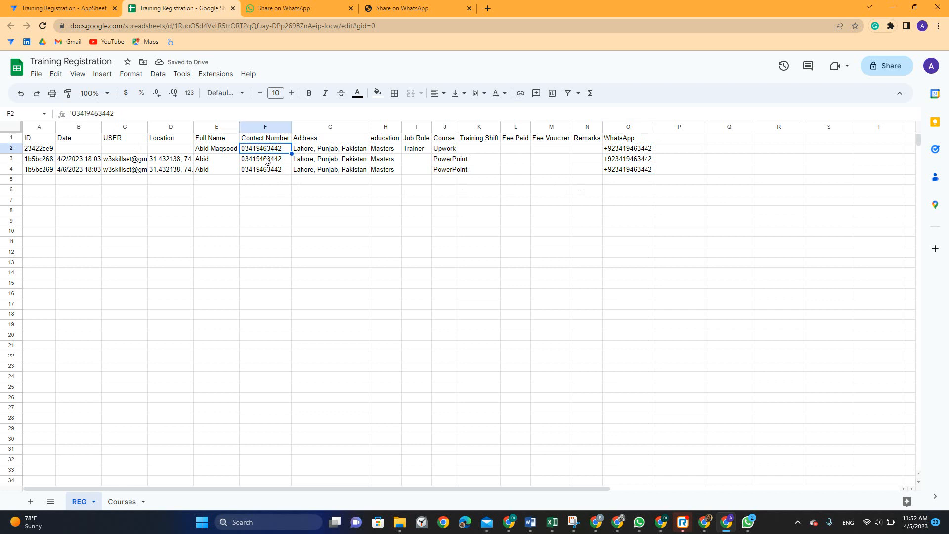
left_click(272, 182)
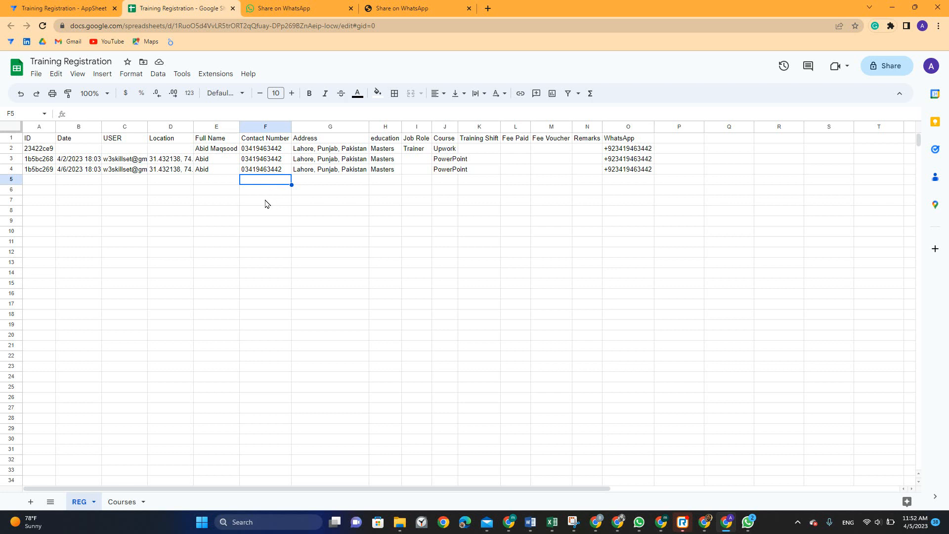
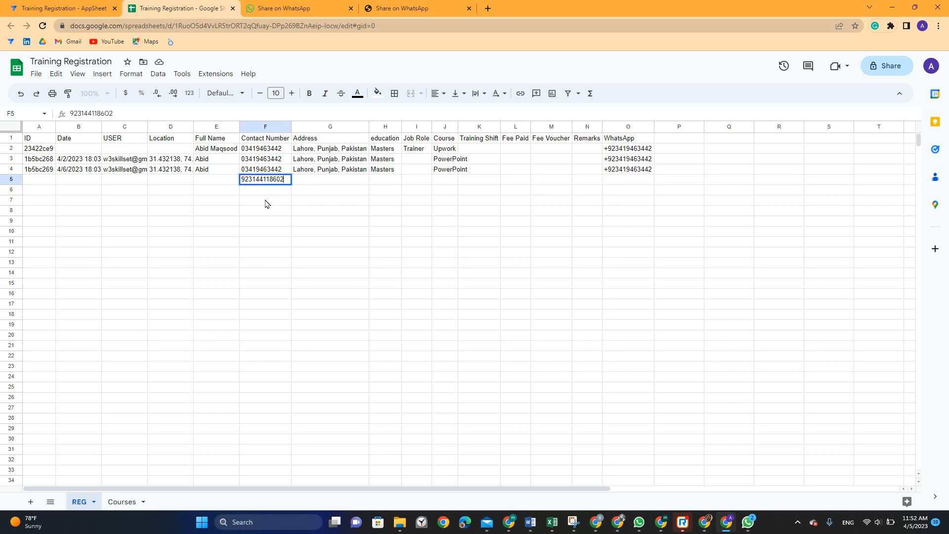
key("Tab")
left_click(624, 178)
key("ctrl+d")
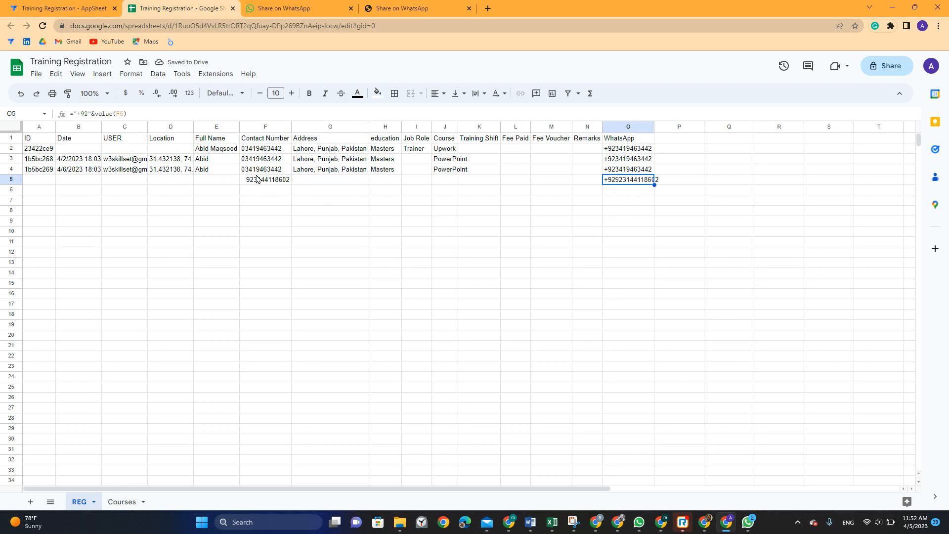
Check F5's length with =LEN(F5) in G6 (result 12), clear it, and inspect O5
left_click(277, 179)
left_click(317, 193)
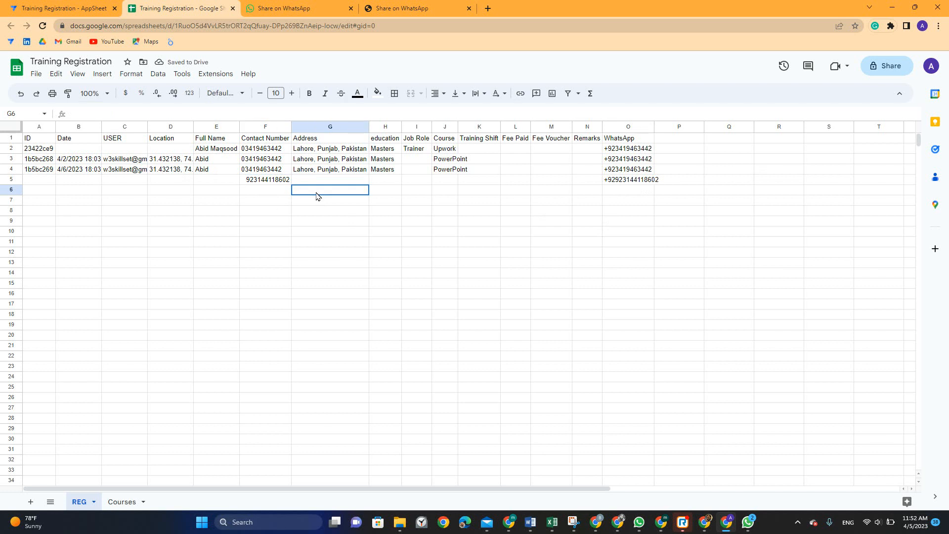
type("=")
type("en(")
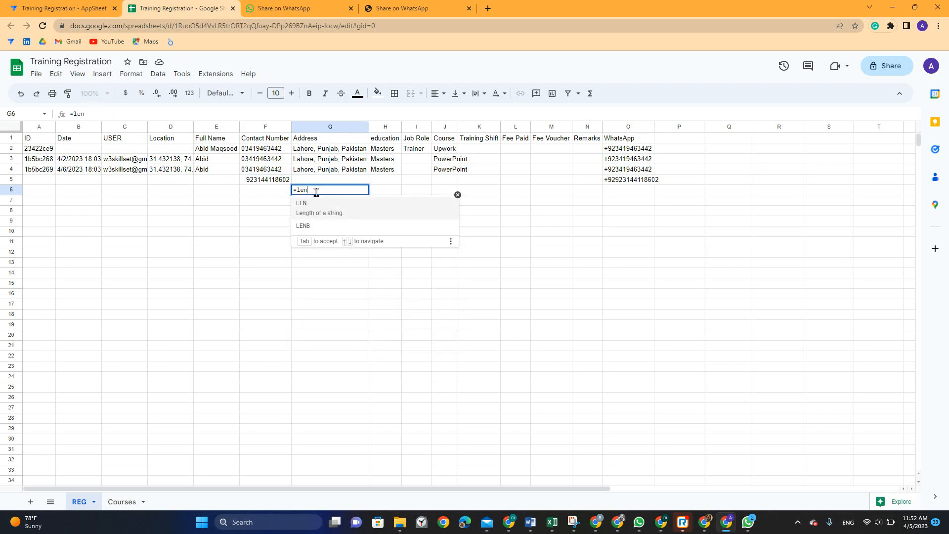
left_click(264, 170)
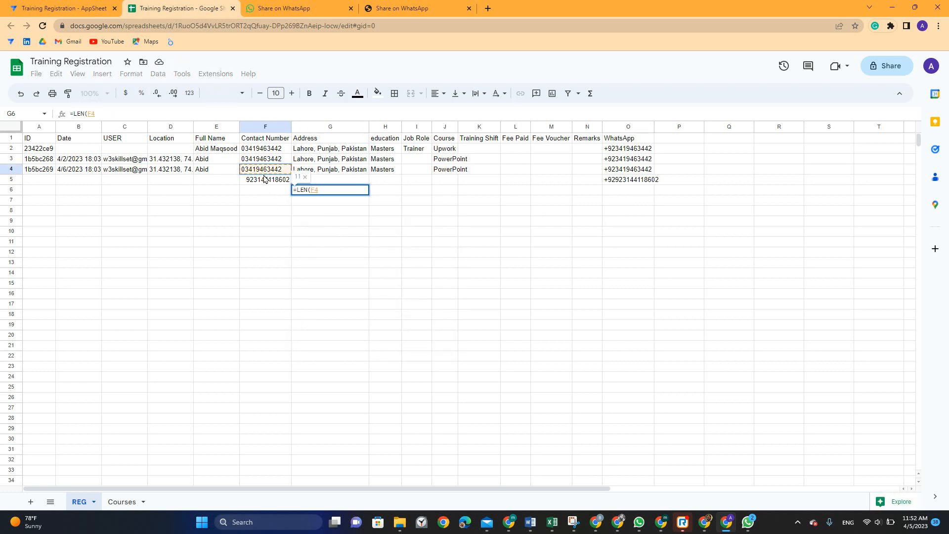
left_click(265, 181)
key("Return")
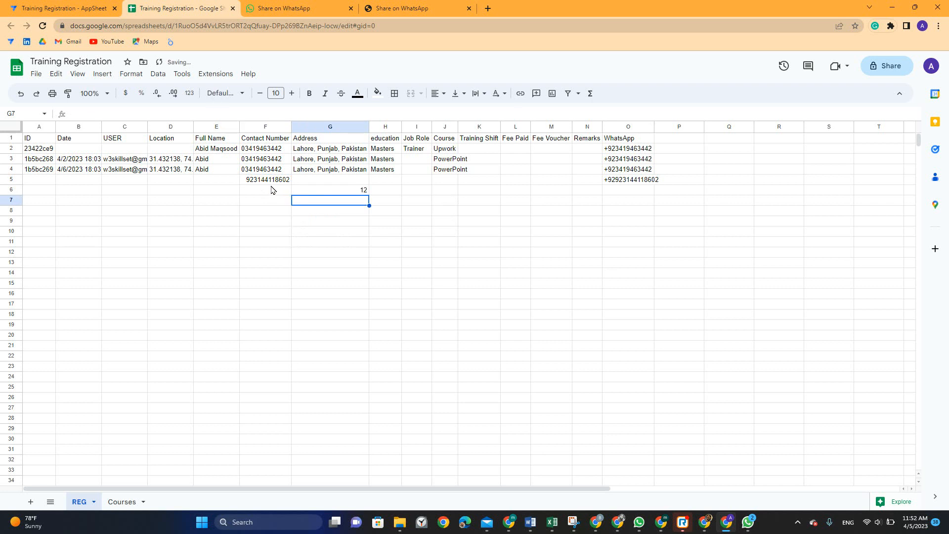
left_click(362, 190)
key("Delete")
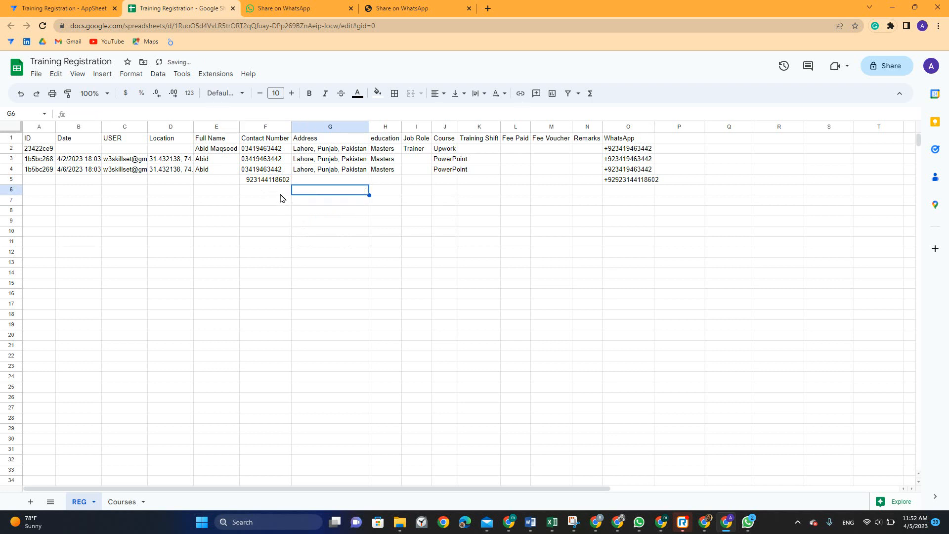
left_click(617, 183)
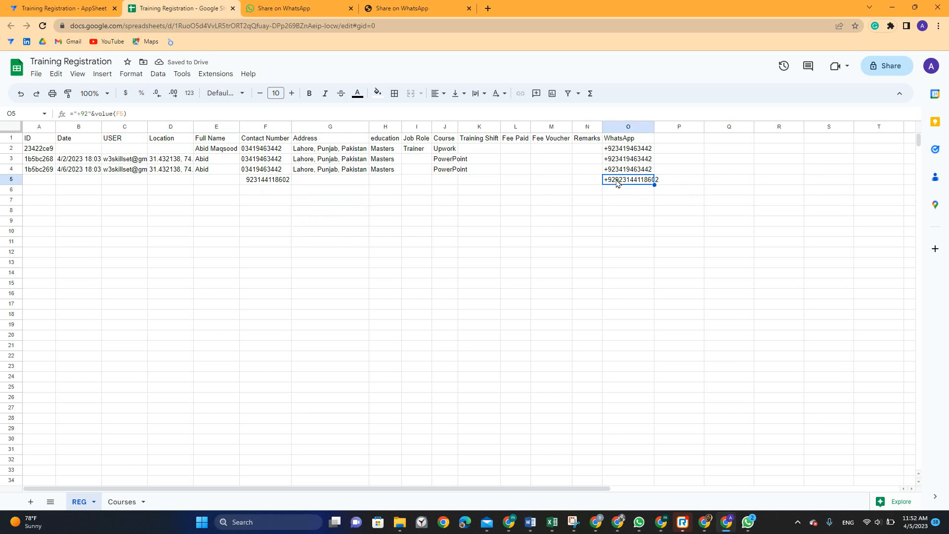
Rewrite O2 as an IF on LEN(F2)=12: prefix only "+" for 12 digits, otherwise "+92"
left_click(620, 151)
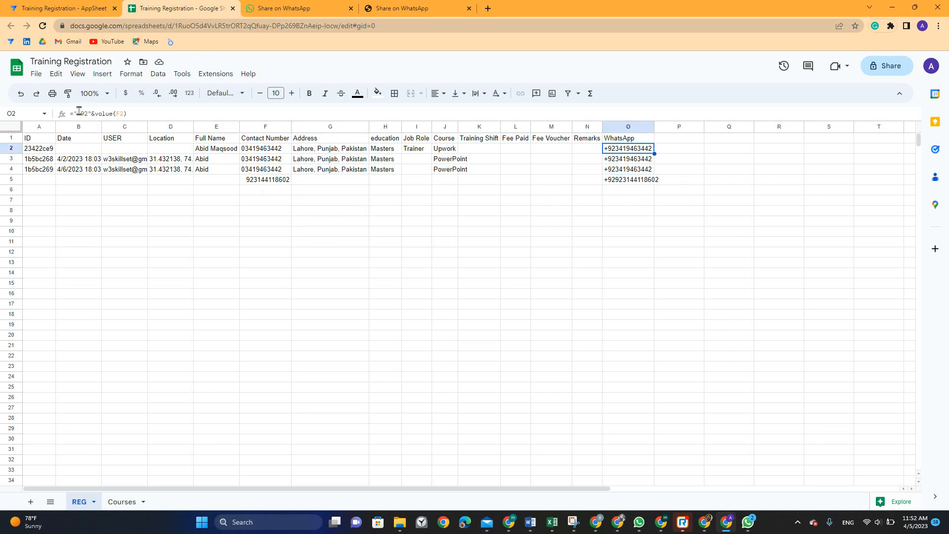
left_click_drag(74, 109, 251, 109)
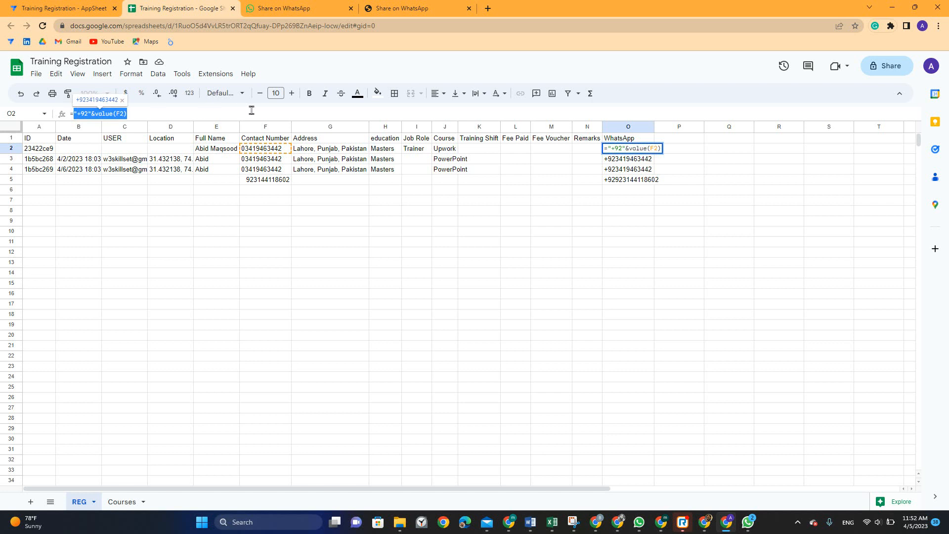
type("if")
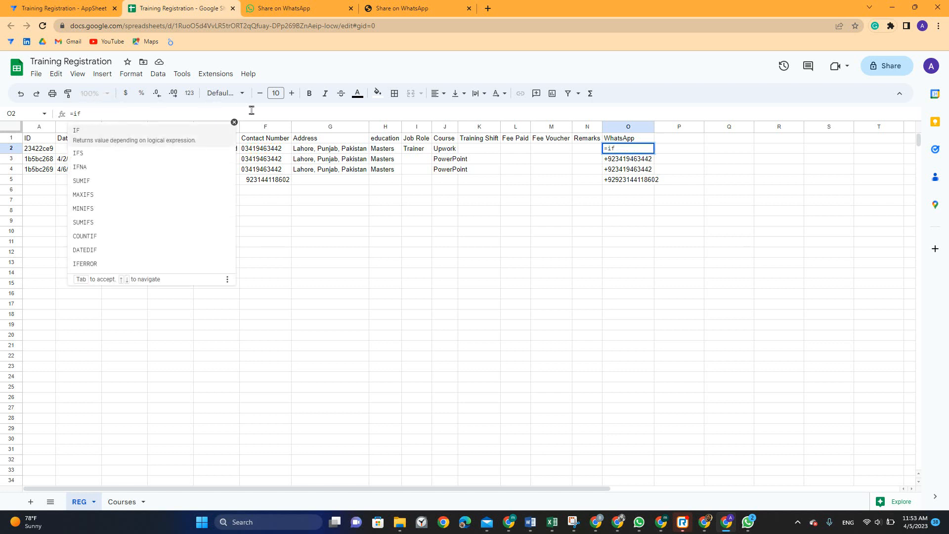
type("(")
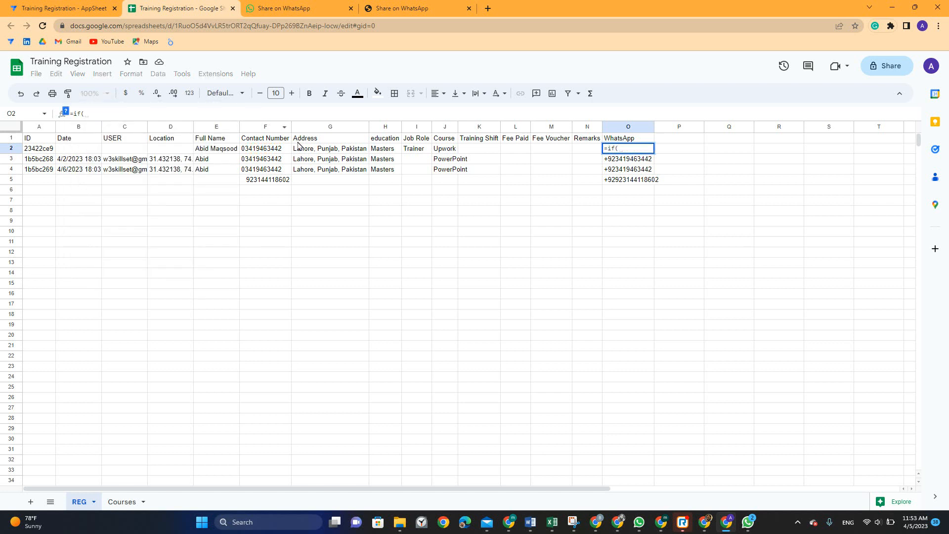
type("LEN(")
left_click(266, 149)
type(")=")
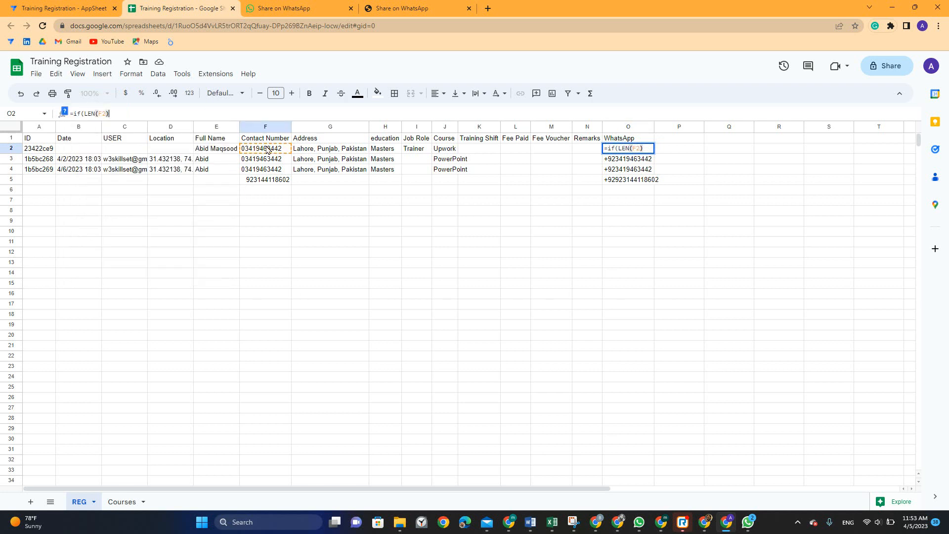
type("12,\"+92\"&value(F2)")
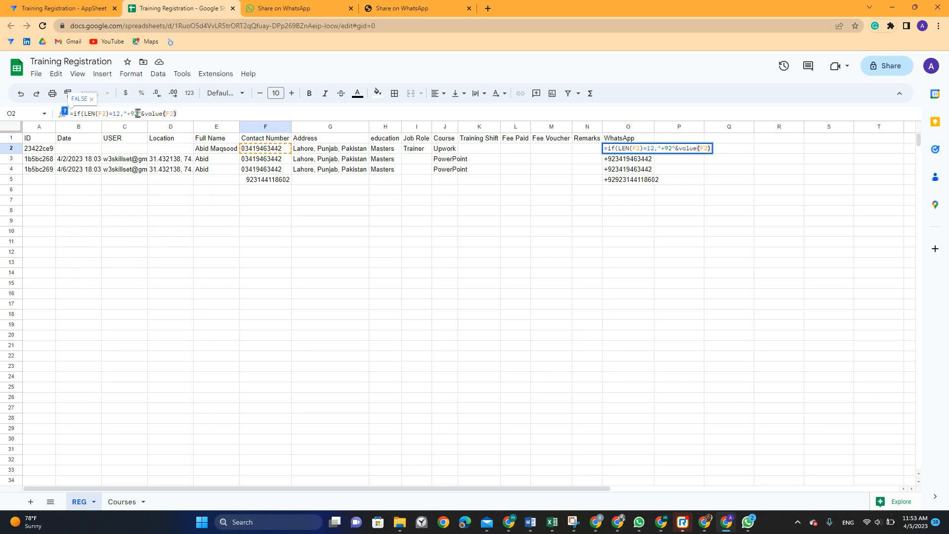
left_click(135, 115)
key("BackSpace")
key("BackSpace")
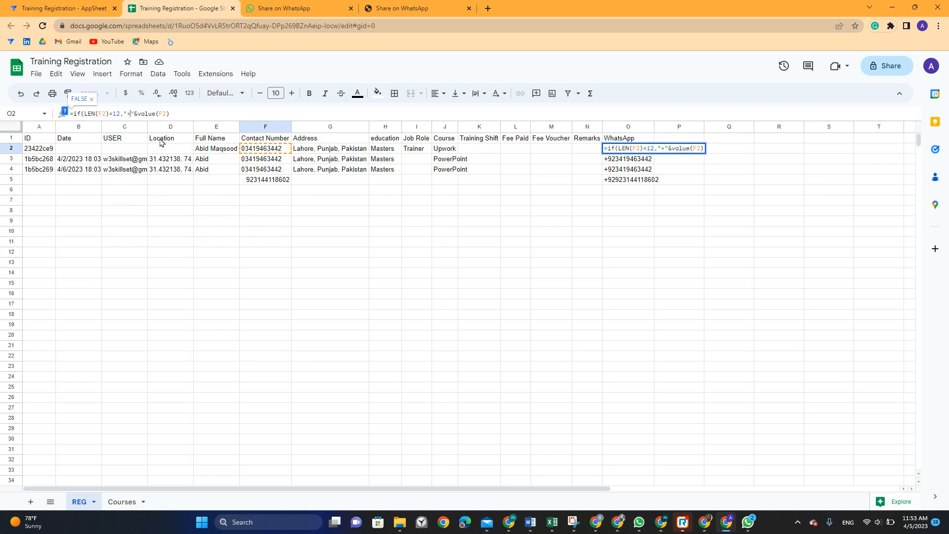
type(",")
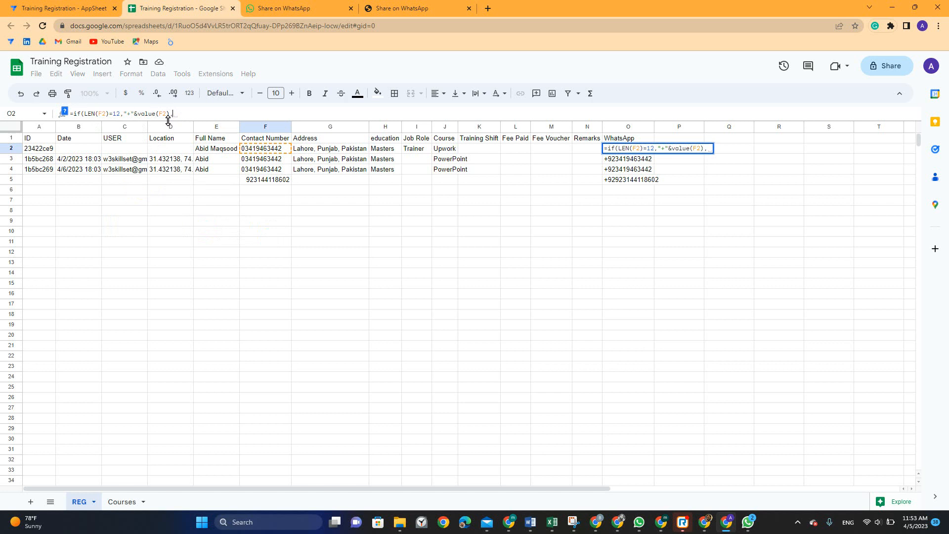
type("\"+92\"&value(F2))")
key("Return")
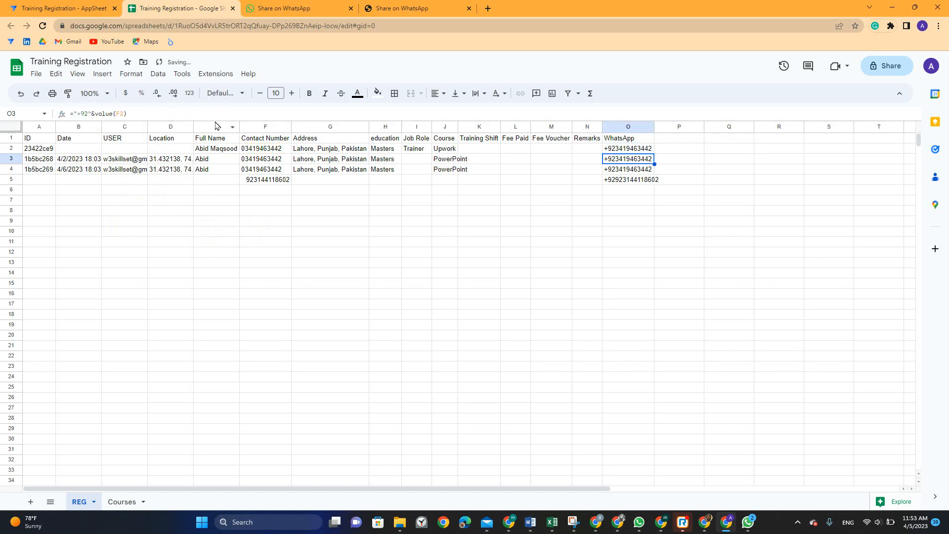
Copy the O2 formula down to O5 and clear the test entries in row 5
left_click(615, 151)
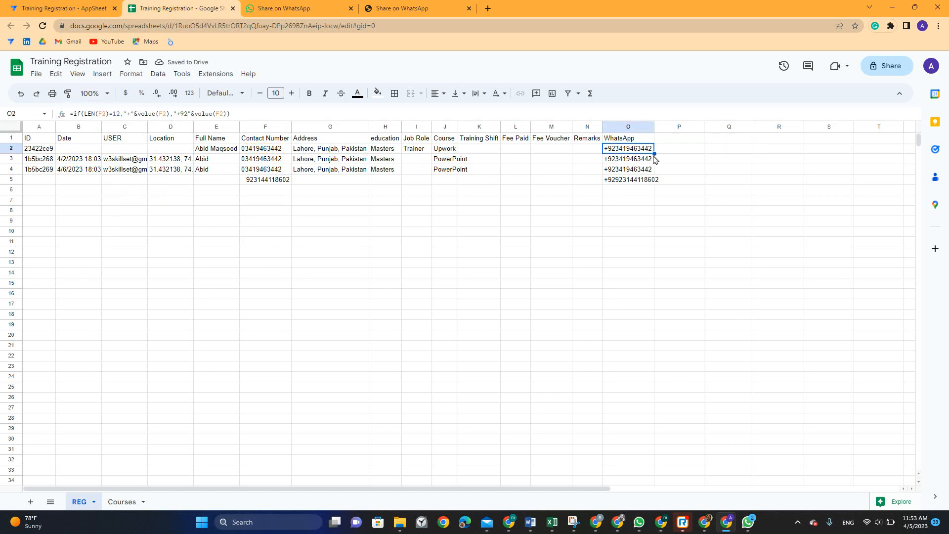
left_click_drag(654, 154, 654, 181)
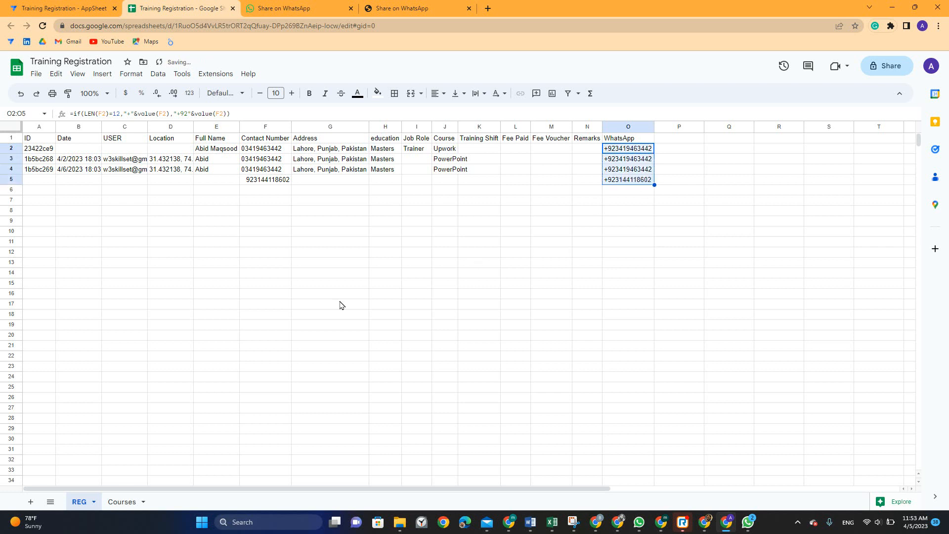
left_click(11, 179)
key("Delete")
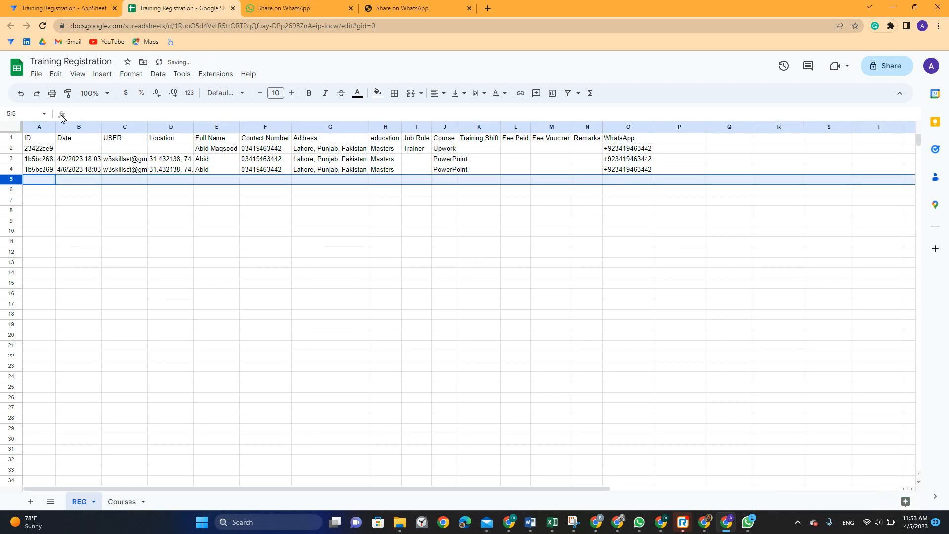
left_click(65, 8)
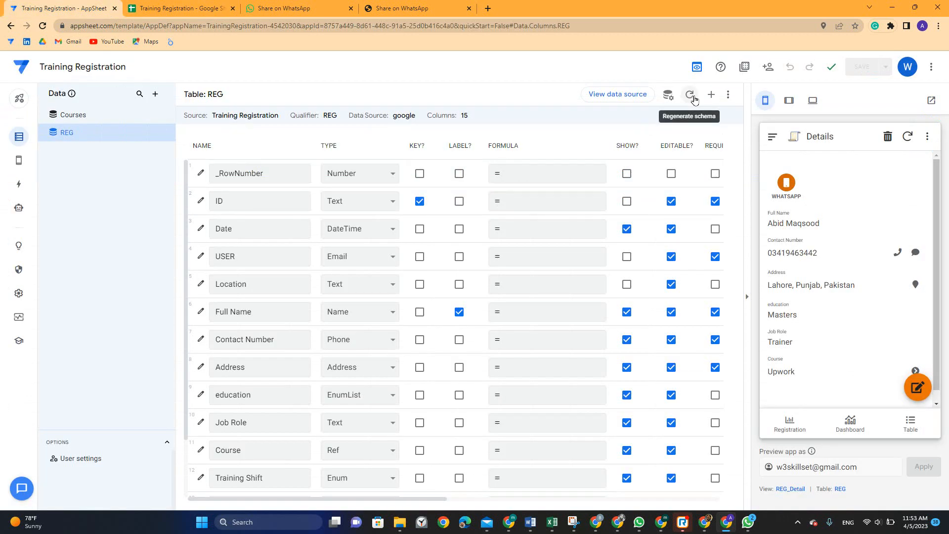
Regenerate the REG table schema so it shows 16 columns including WhatsApp, then open Actions
left_click(668, 94)
left_click(600, 148)
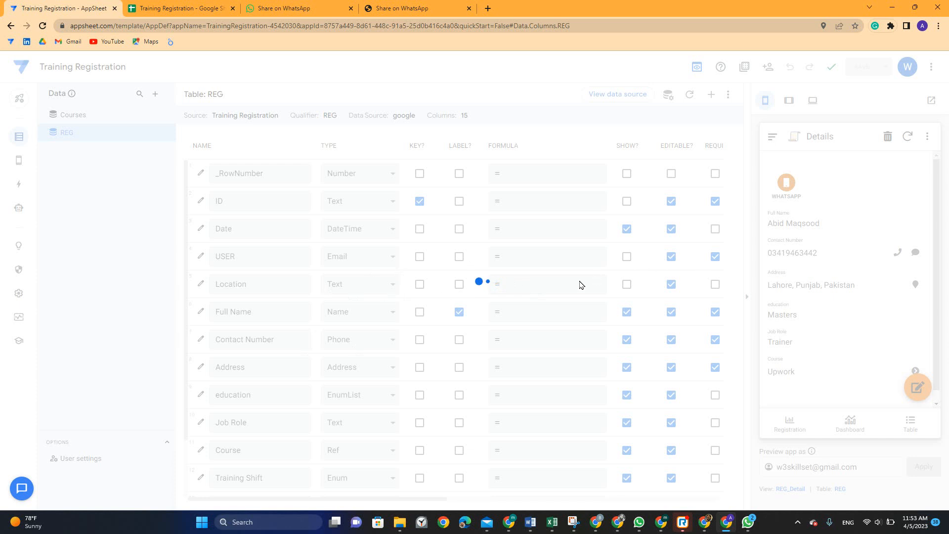
left_click(20, 186)
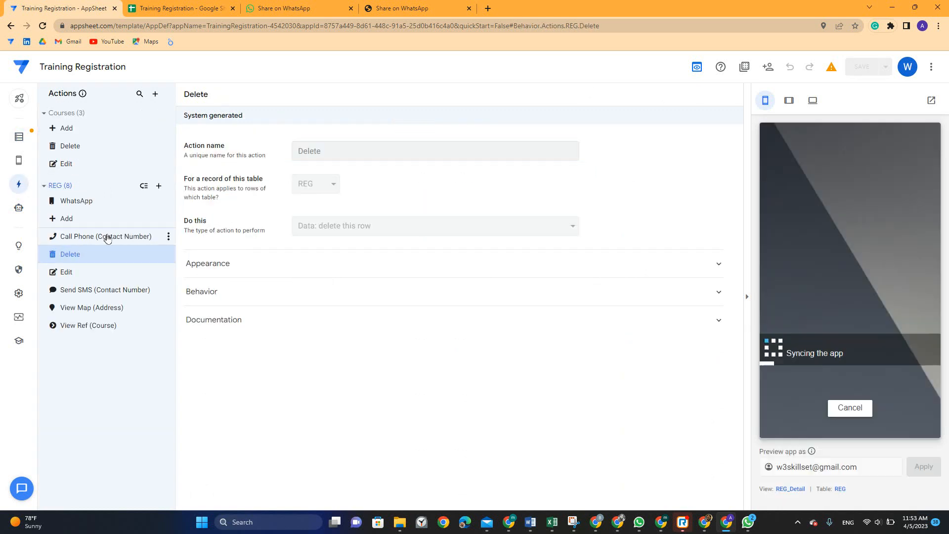
Replace [Contact Number] with [WhatsApp] inside encodeurl in the WhatsApp action's target, then save
left_click(95, 208)
left_click(512, 265)
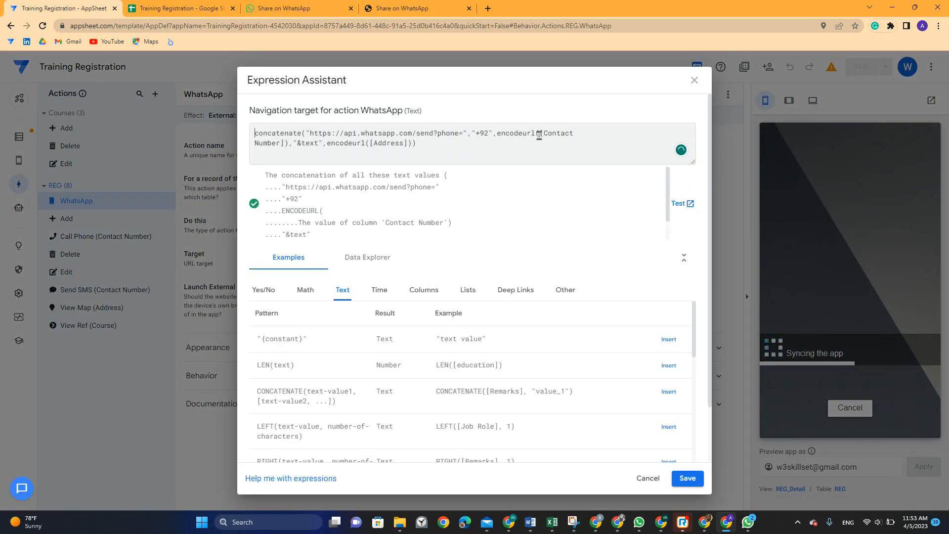
left_click_drag(540, 133, 287, 143)
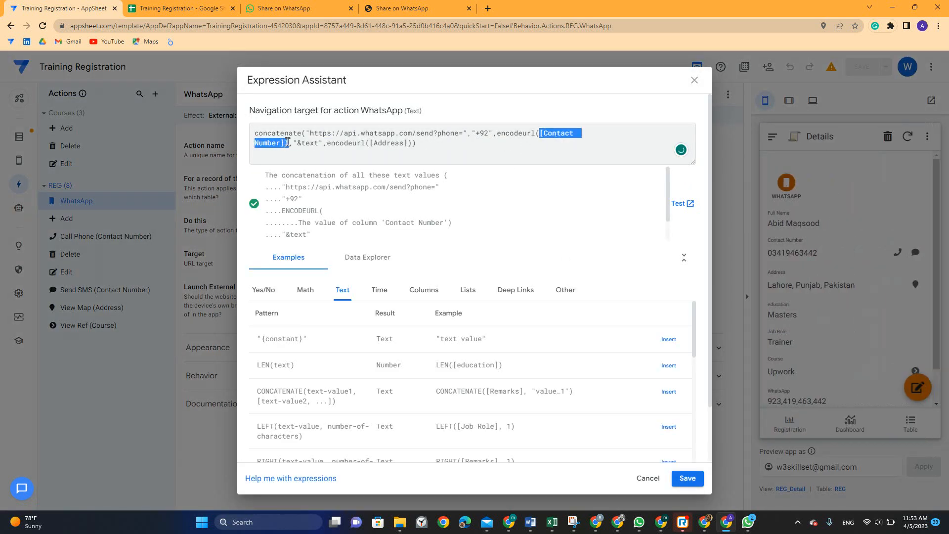
key("BackSpace")
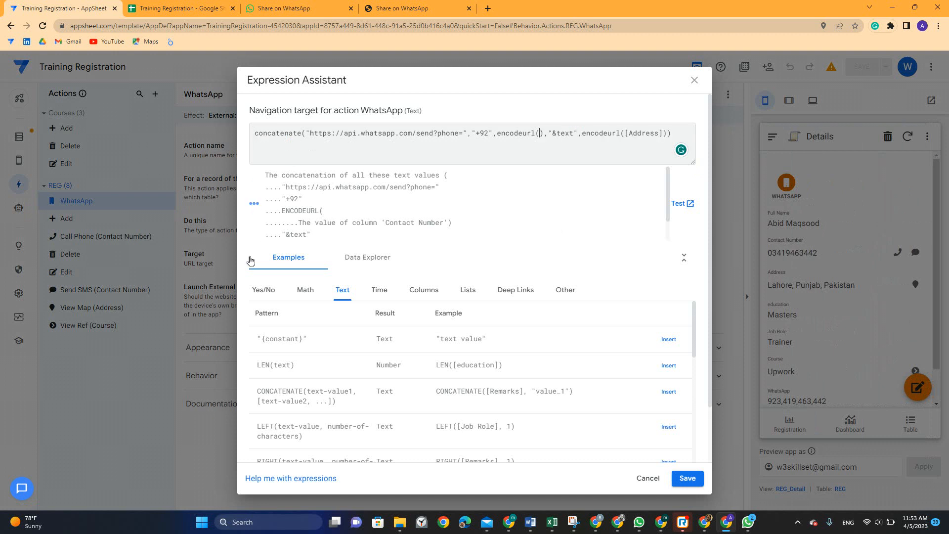
left_click(434, 292)
scroll(495, 376, "down", 8)
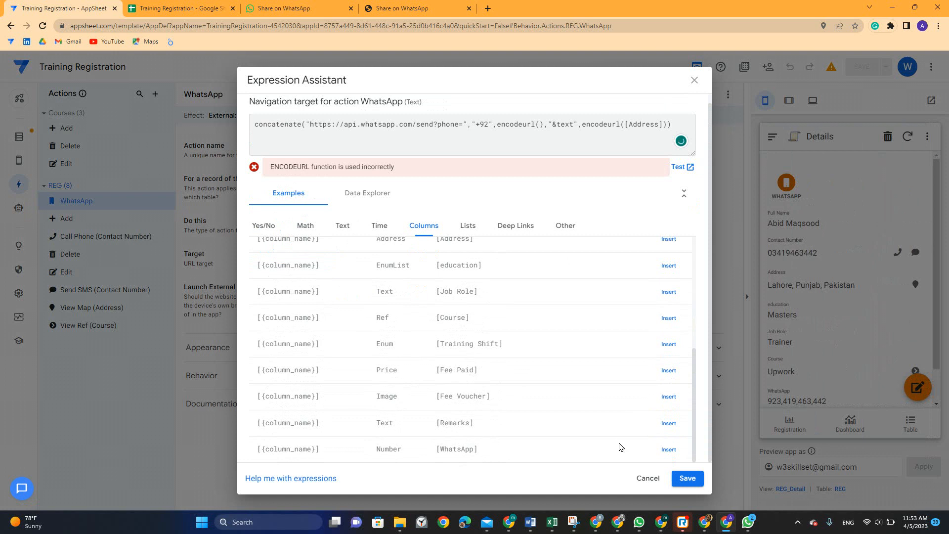
left_click(669, 449)
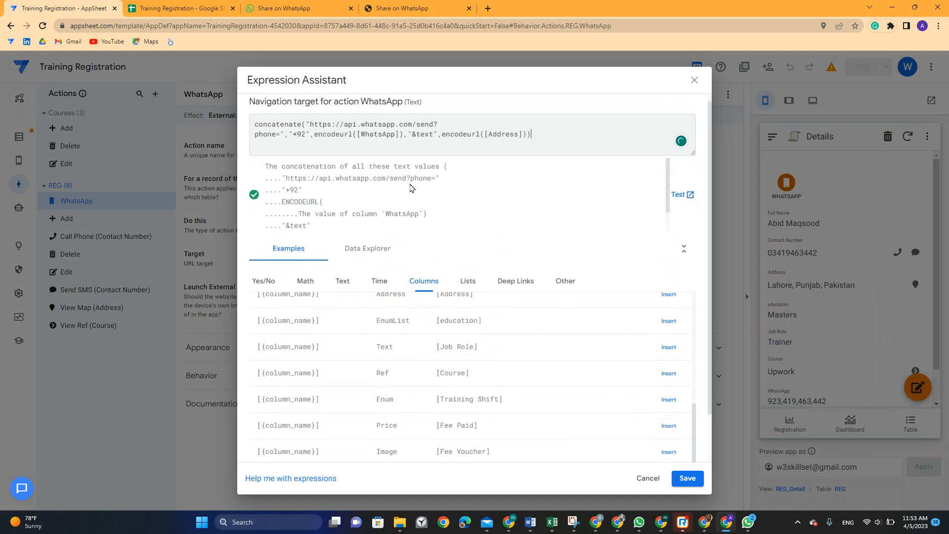
left_click(687, 478)
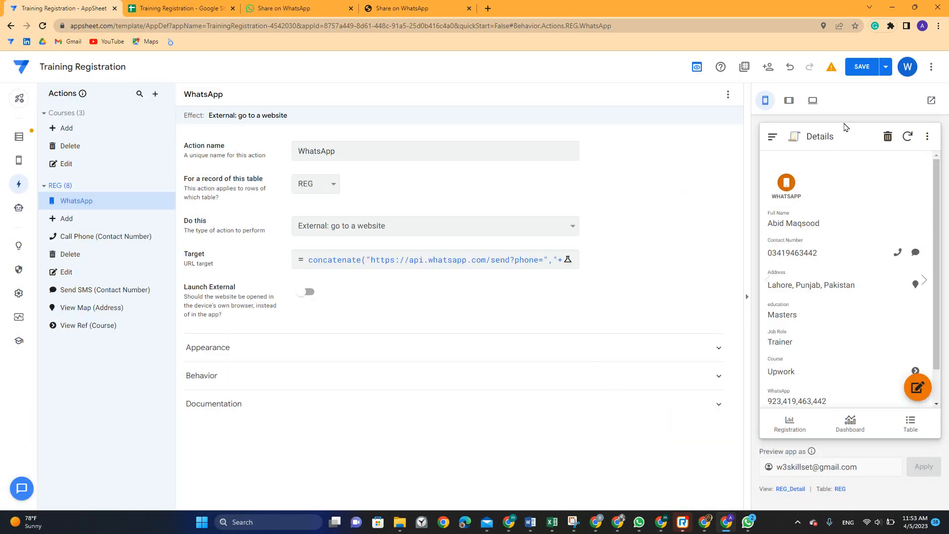
left_click(861, 67)
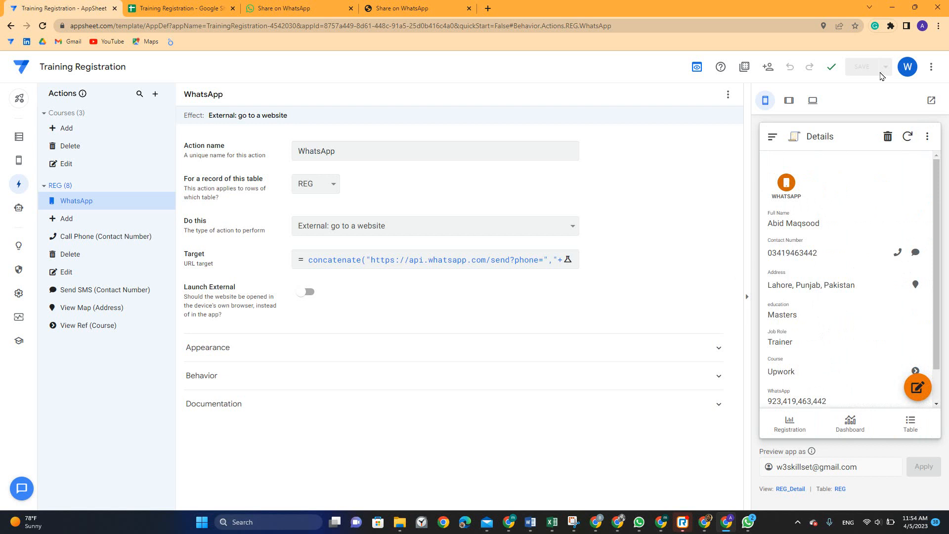
Test the WhatsApp action on the previewed record, which reports an incorrect link
left_click(786, 183)
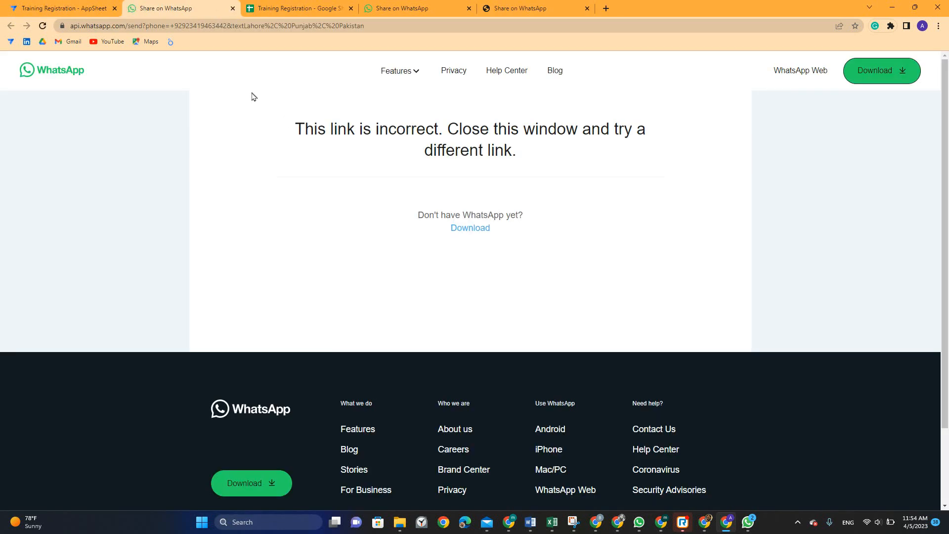
left_click_drag(313, 127, 572, 163)
left_click(99, 8)
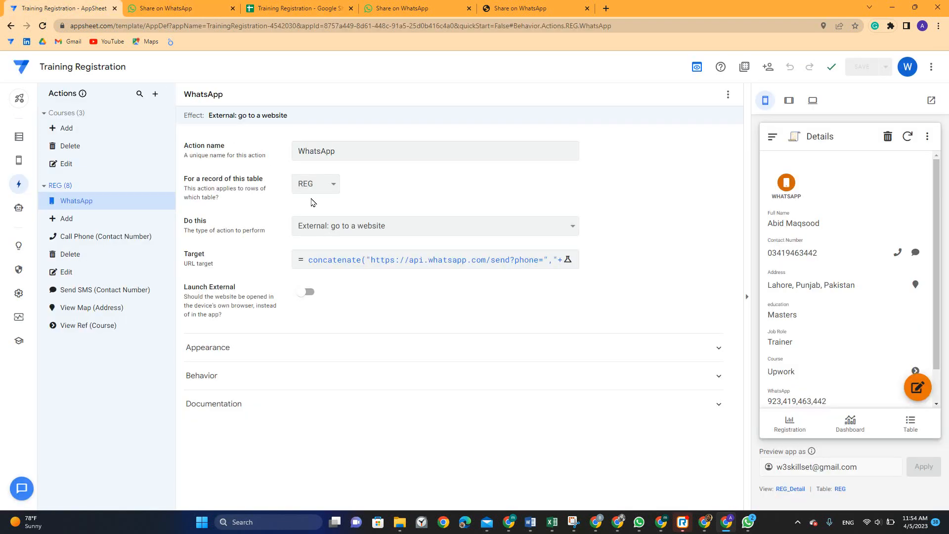
Delete the separate ,"+92" piece from the target expression and save the app
left_click(414, 256)
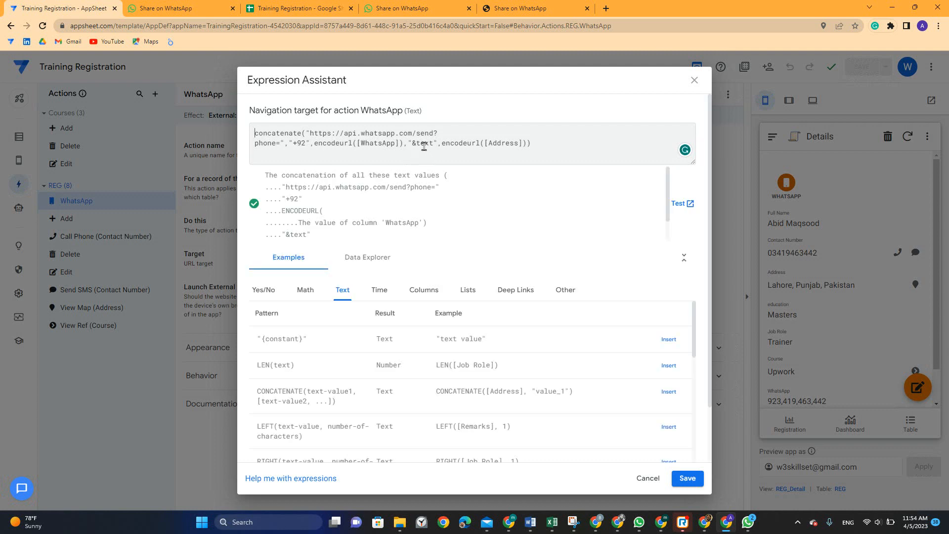
key("BackSpace")
key("BackSpace")
key("BackSpace")
key("BackSpace")
key("BackSpace")
key("BackSpace")
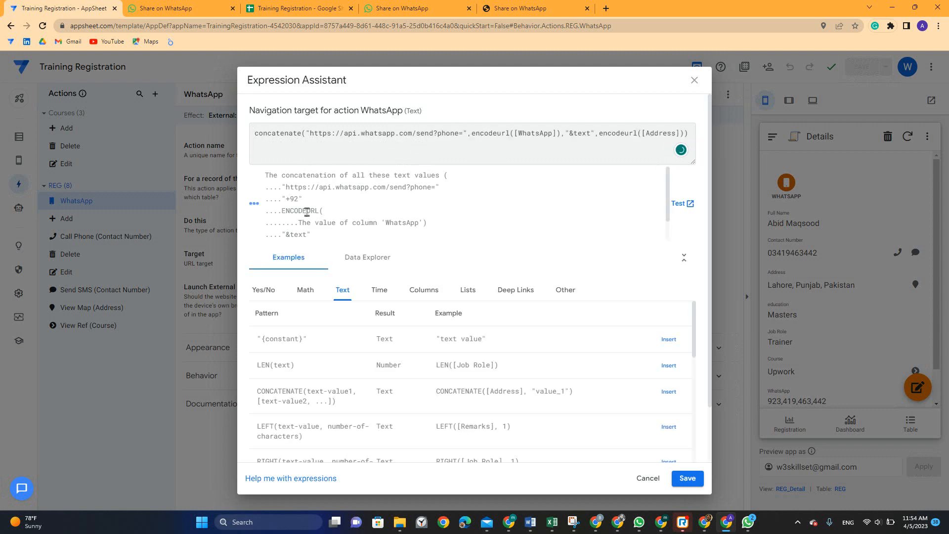
left_click(686, 478)
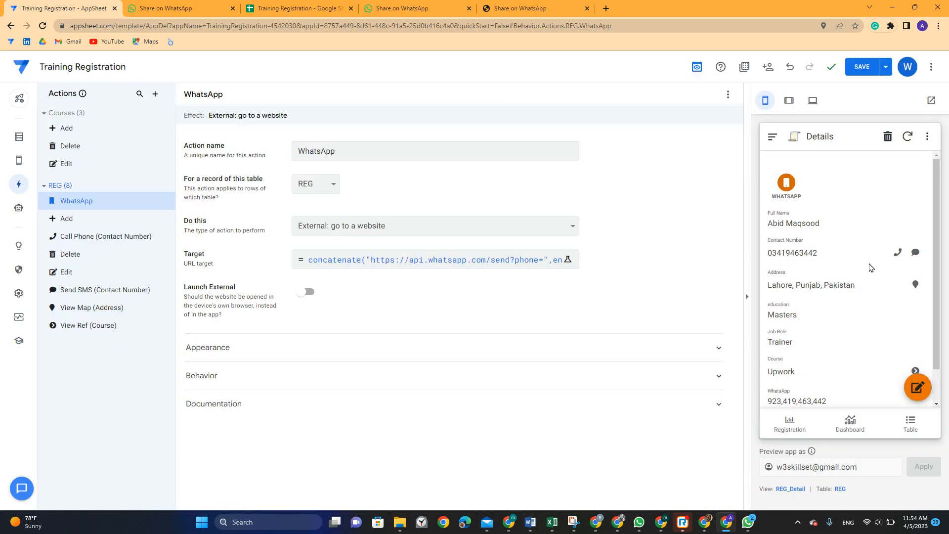
left_click(868, 67)
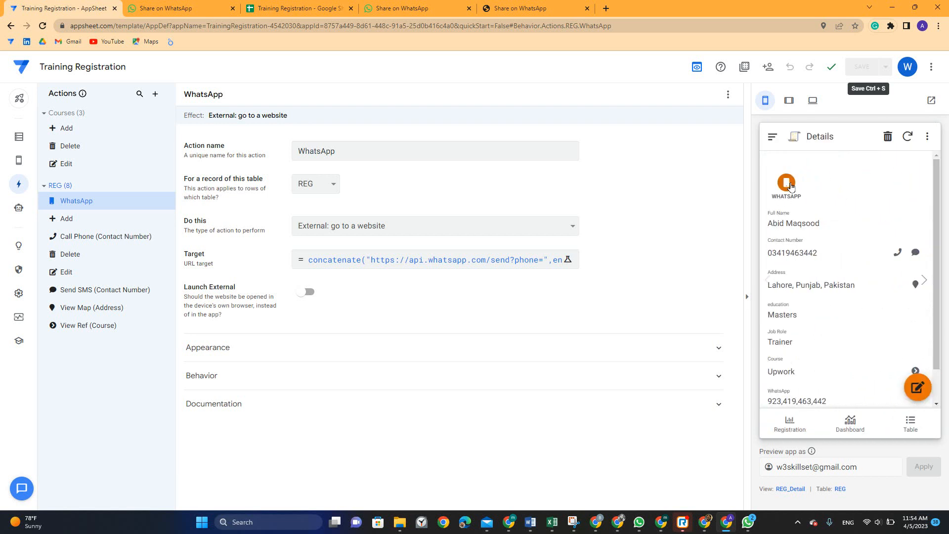
Run the preview's WhatsApp action, then compare the result with the spreadsheet address and the earlier incorrect-link page
left_click(788, 186)
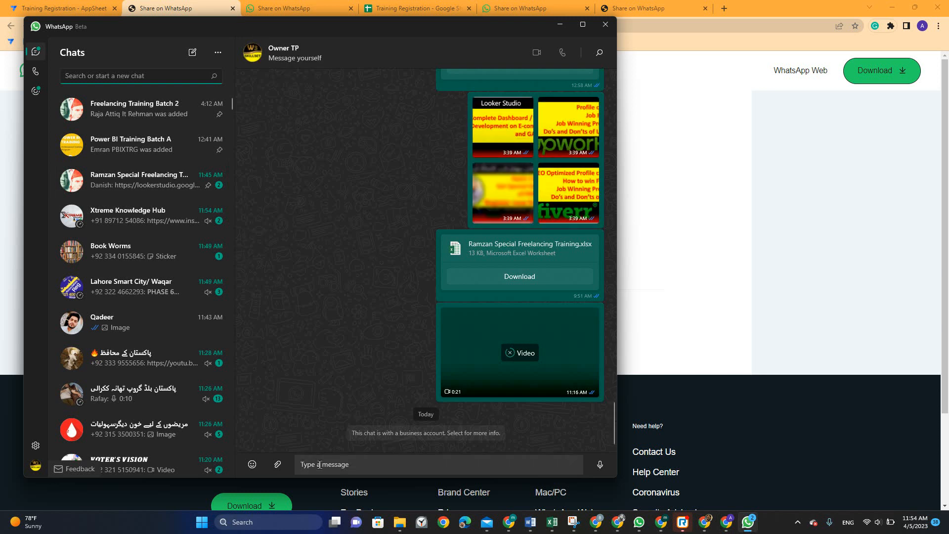
key("alt+Tab")
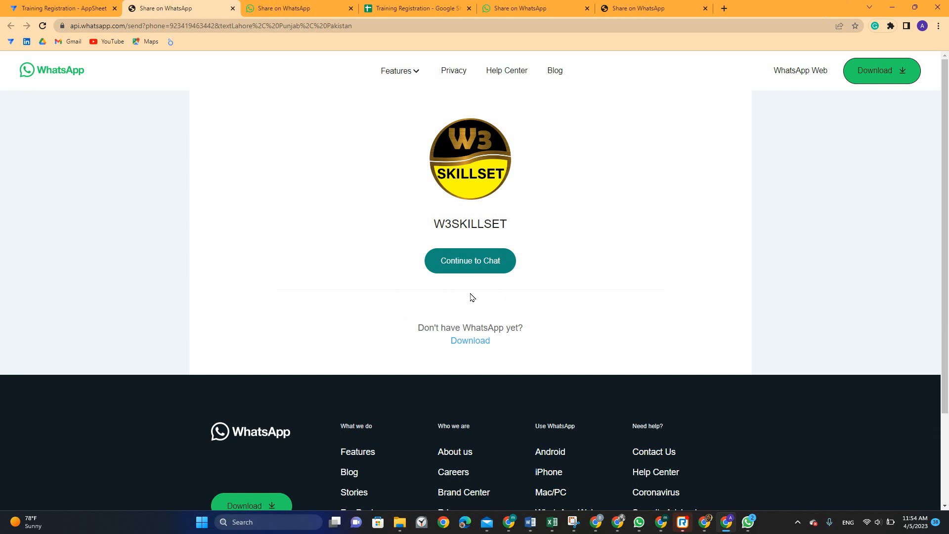
left_click(415, 8)
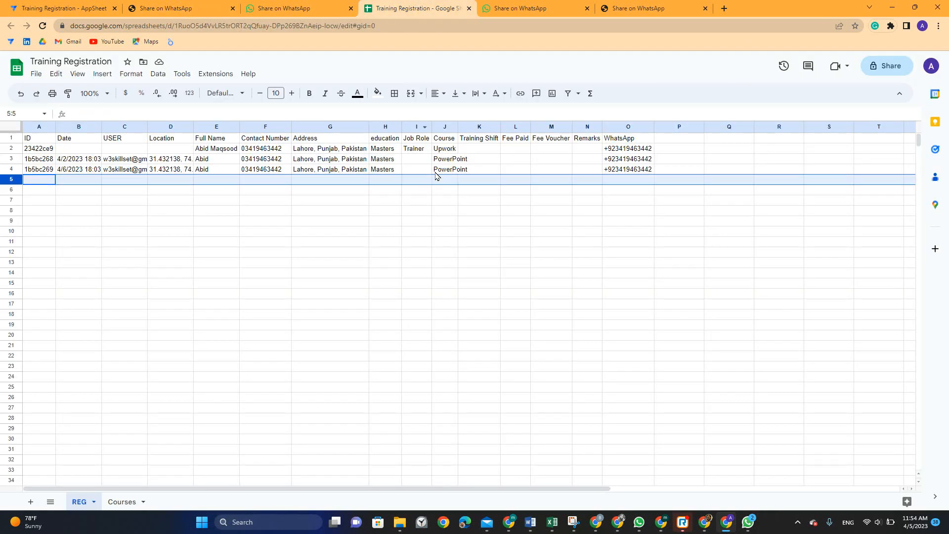
left_click(343, 149)
left_click(276, 5)
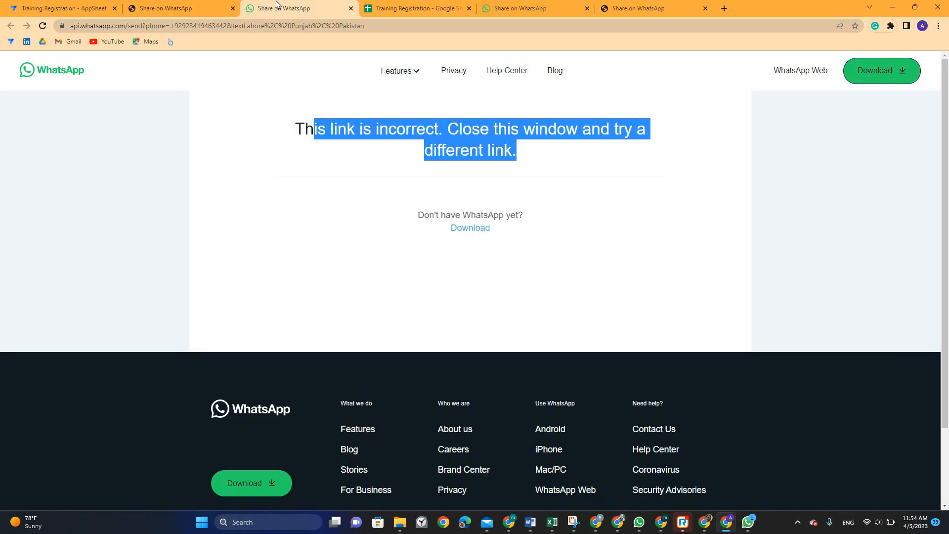
Check the UpWork Profiles app's WhatsApp expression to confirm it uses &text= before the address
left_click(67, 8)
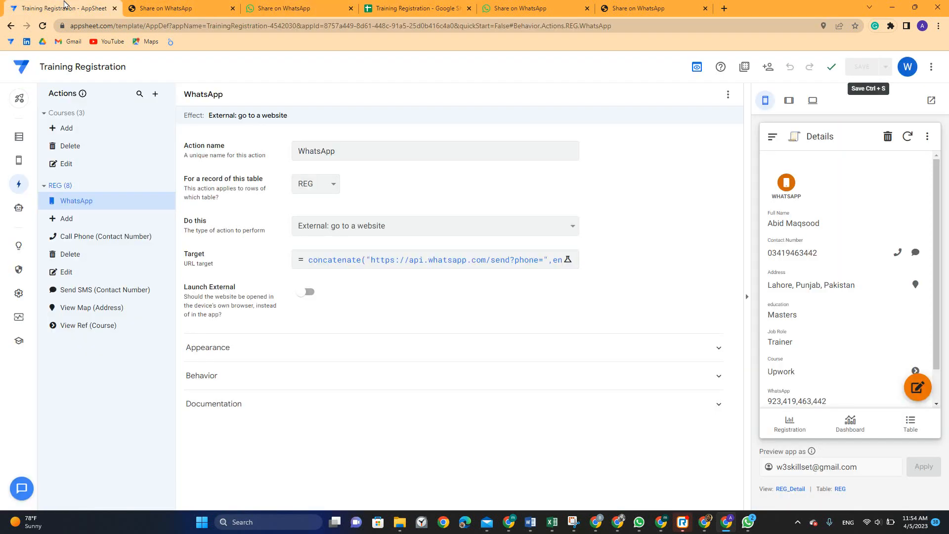
key("alt+Tab")
key("alt+Tab")
key("Tab")
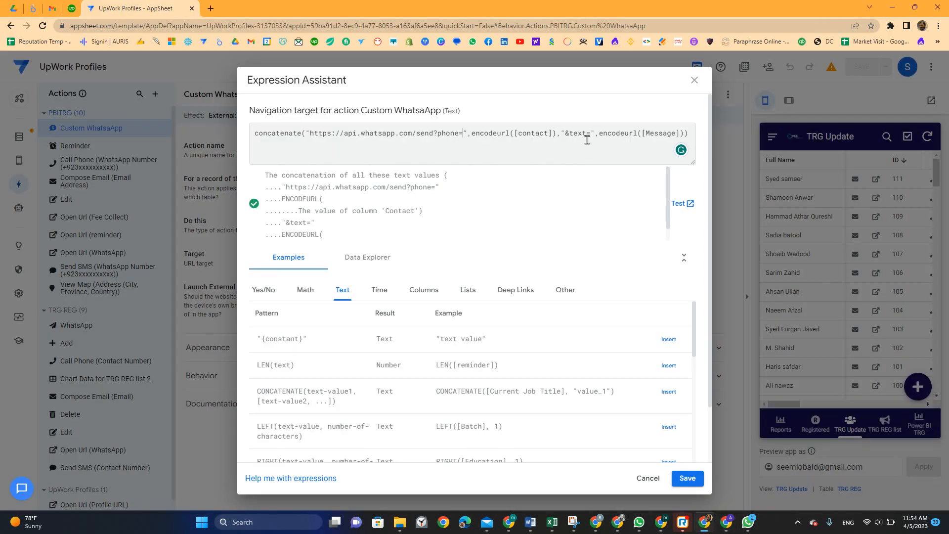
left_click_drag(559, 134, 589, 133)
key("alt+Tab")
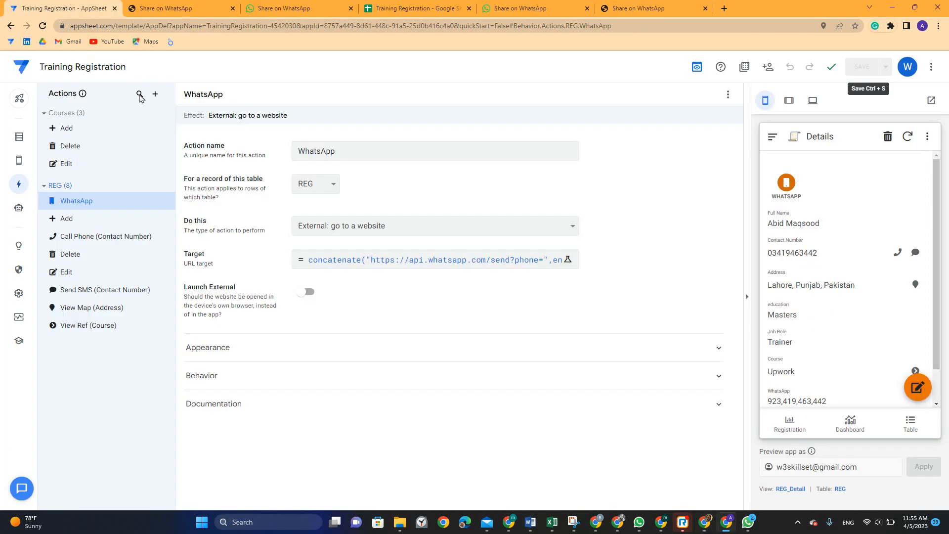
Change &text to &text= in the WhatsApp action's target expression and save the app
left_click(377, 260)
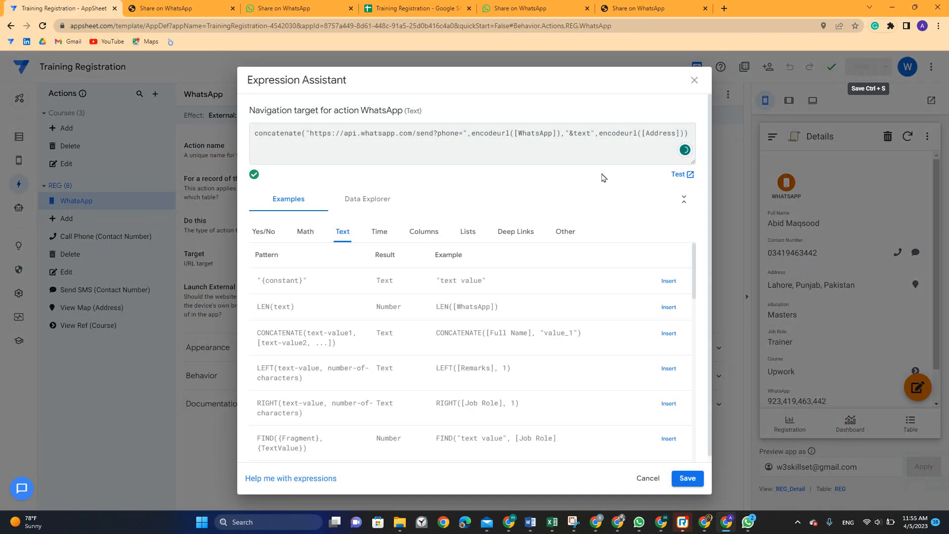
type("=")
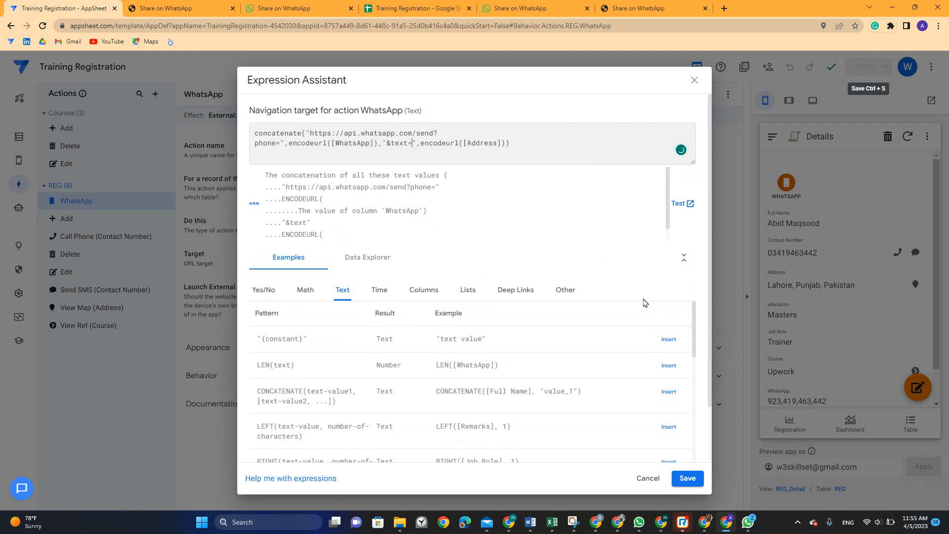
left_click(687, 477)
left_click(863, 68)
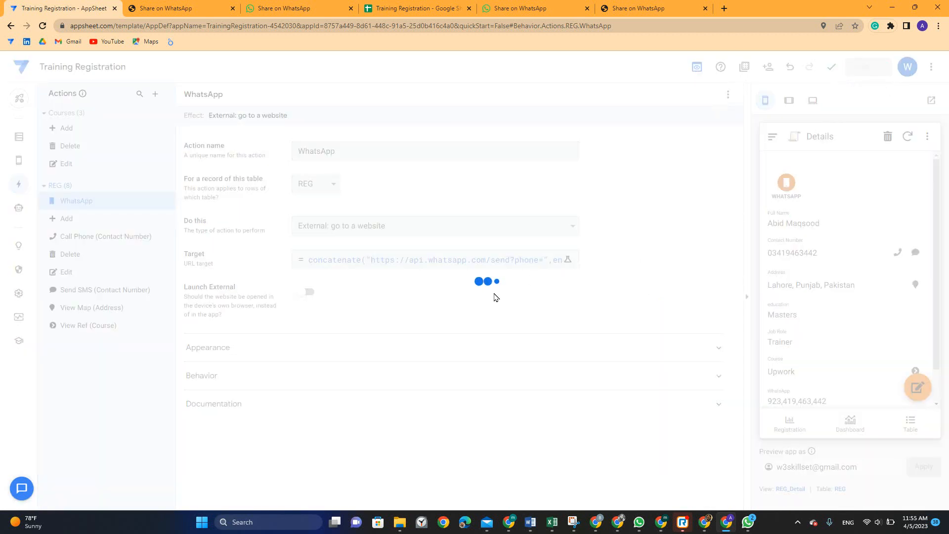
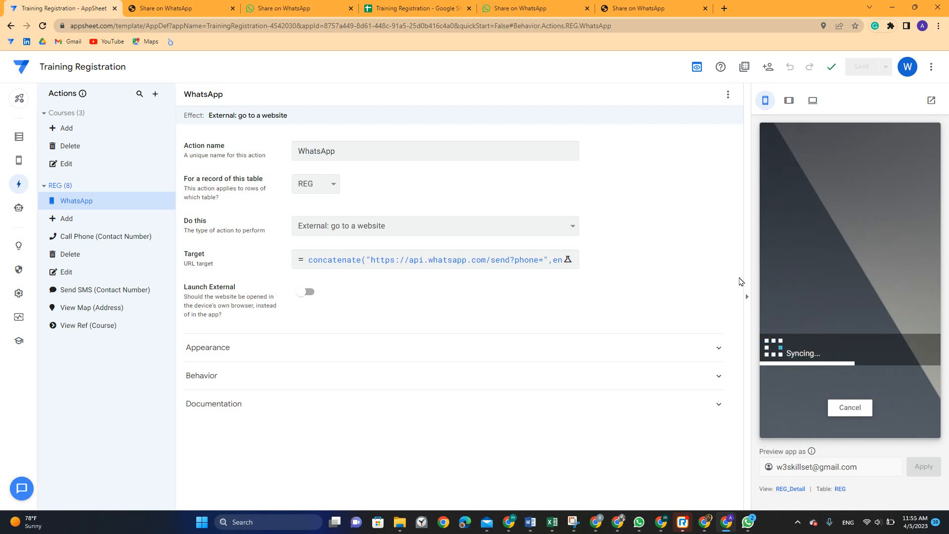
Run the registration's WhatsApp action, send the pre-filled address to your own chat, then return to the editor
left_click(786, 185)
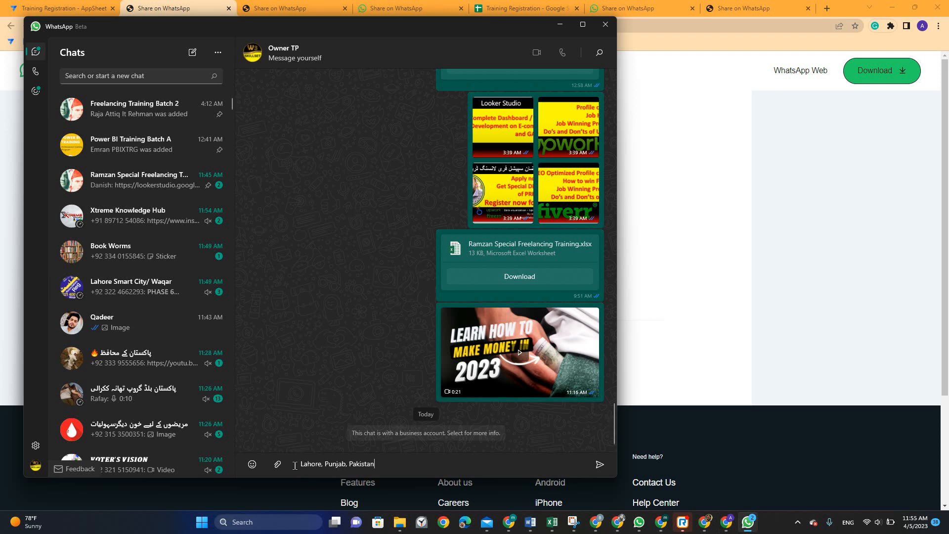
left_click_drag(302, 464, 378, 463)
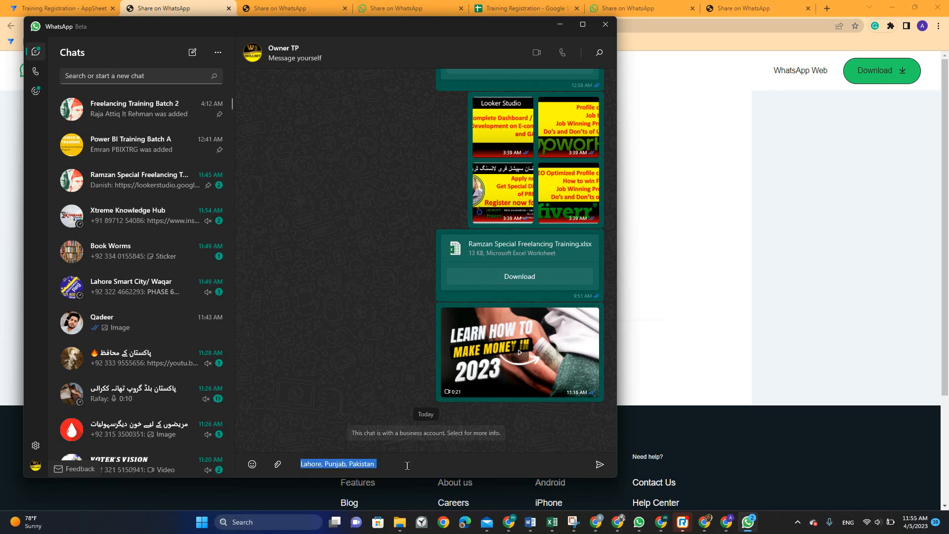
left_click(599, 464)
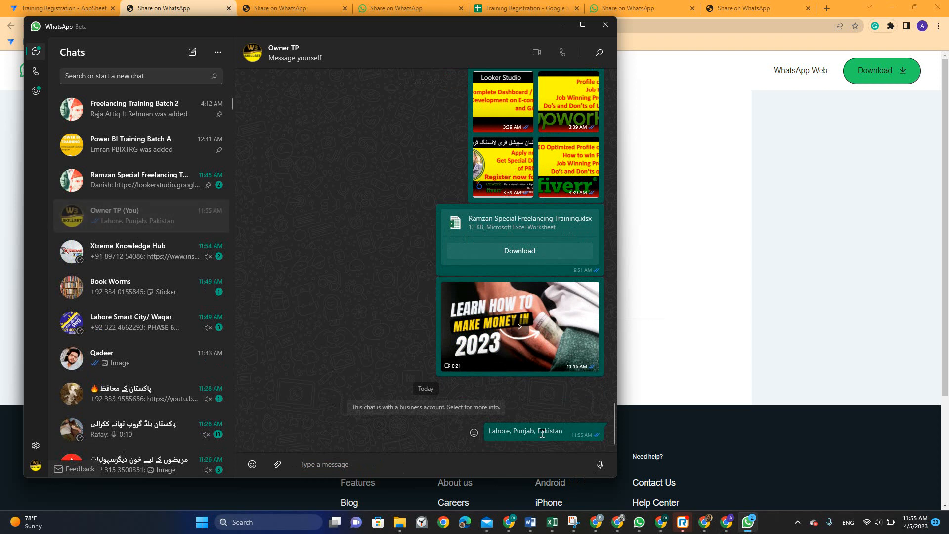
left_click(560, 24)
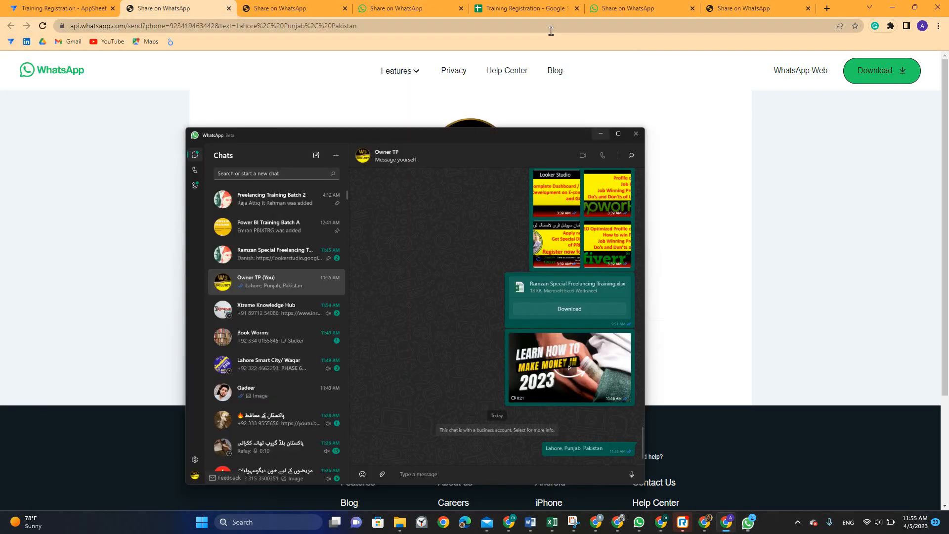
left_click(69, 8)
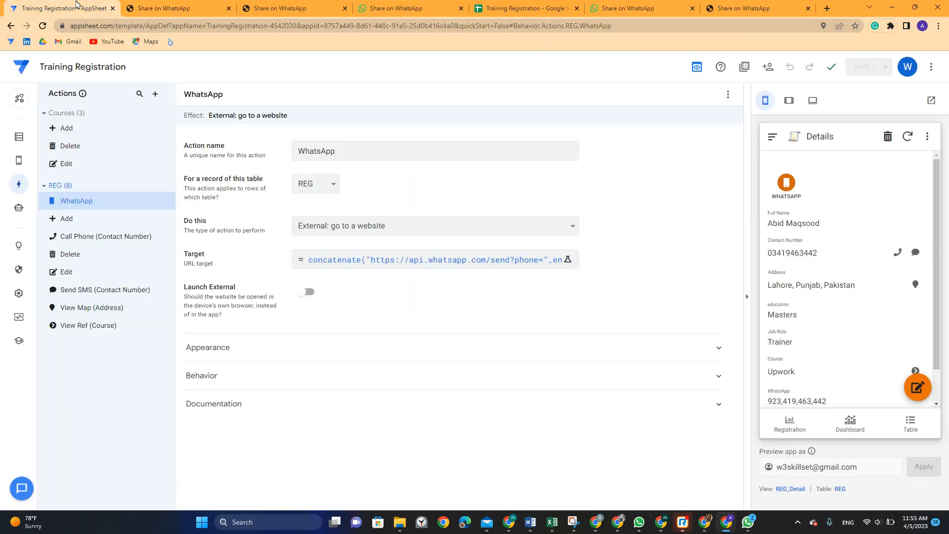
Open the WhatsApp action's target expression and select the whole formula to copy
left_click(351, 260)
left_click_drag(351, 259, 374, 143)
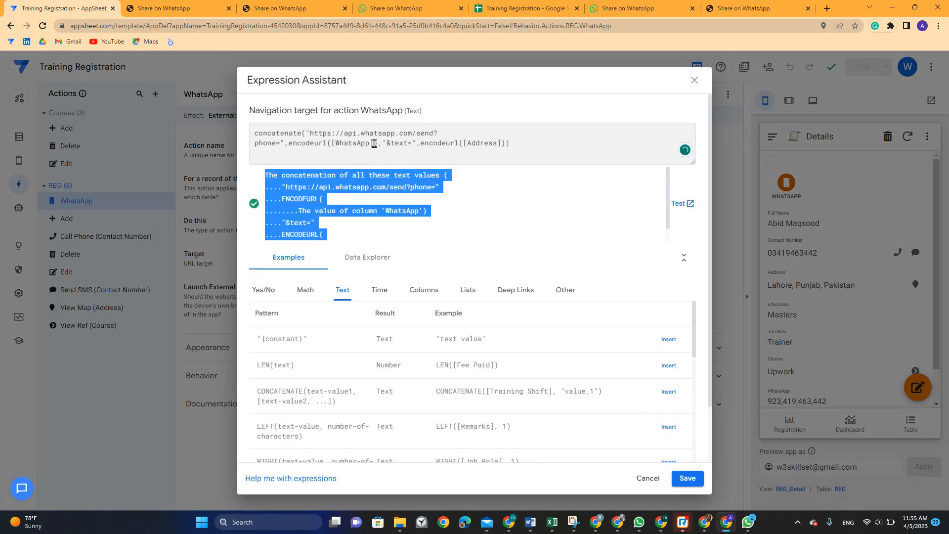
left_click(374, 143)
key("ctrl+a")
key("ctrl+c")
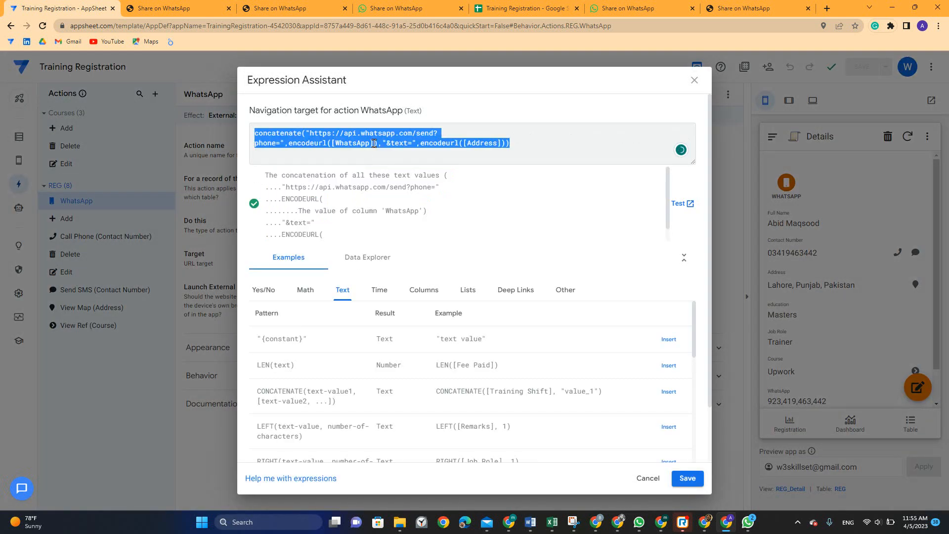
Launch PowerPoint 2016, dismiss the activation notice, and start a blank presentation
left_click(258, 520)
type("powerPoint 2016")
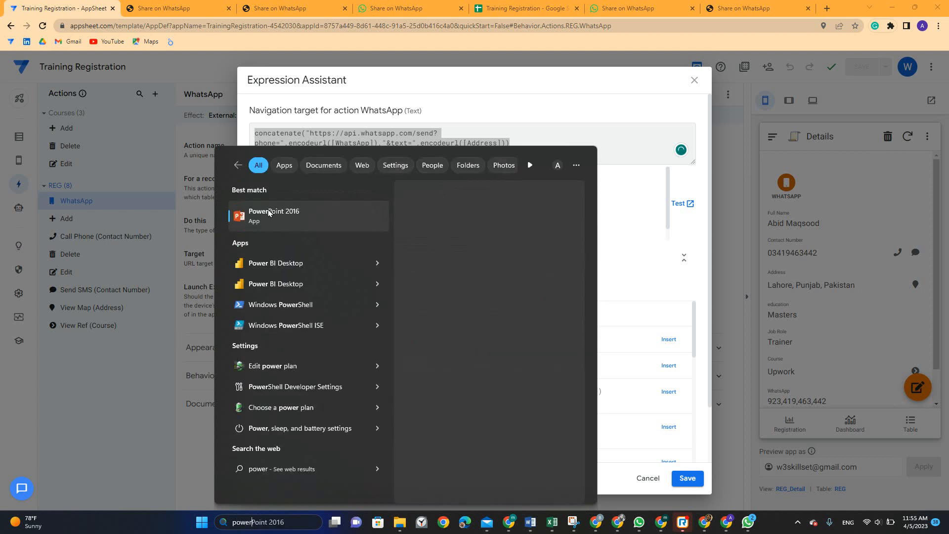
left_click(269, 213)
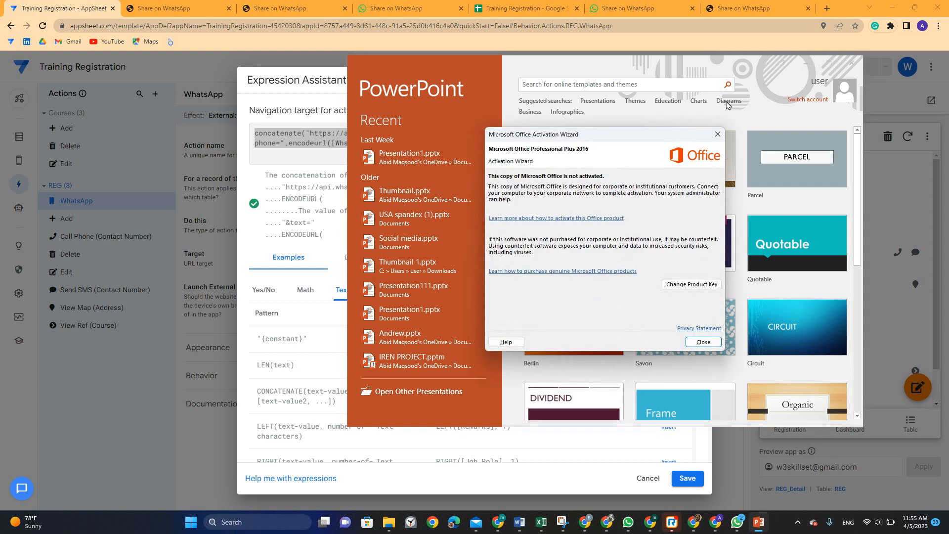
left_click(702, 341)
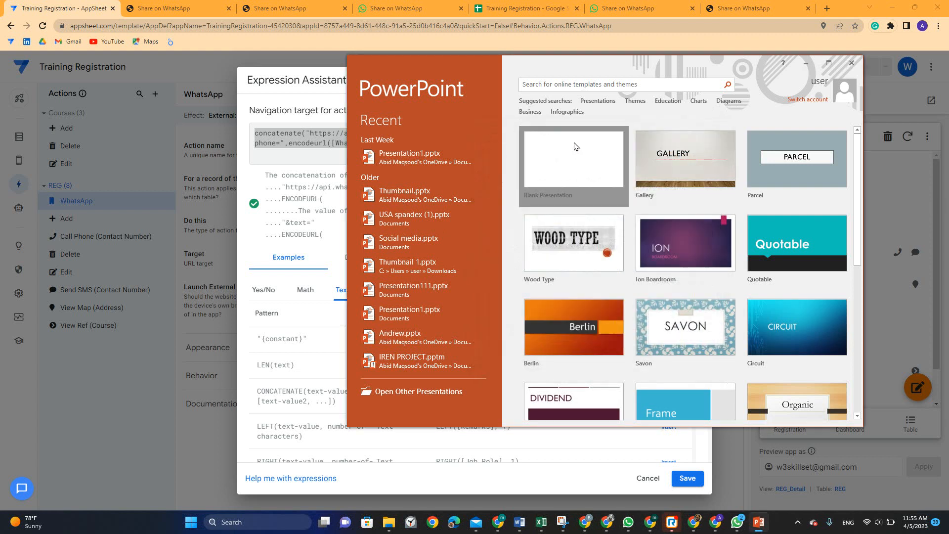
left_click(572, 145)
Paste the formula into the slide title, delete the subtitle, widen the box, and shrink text to 32
left_click(828, 62)
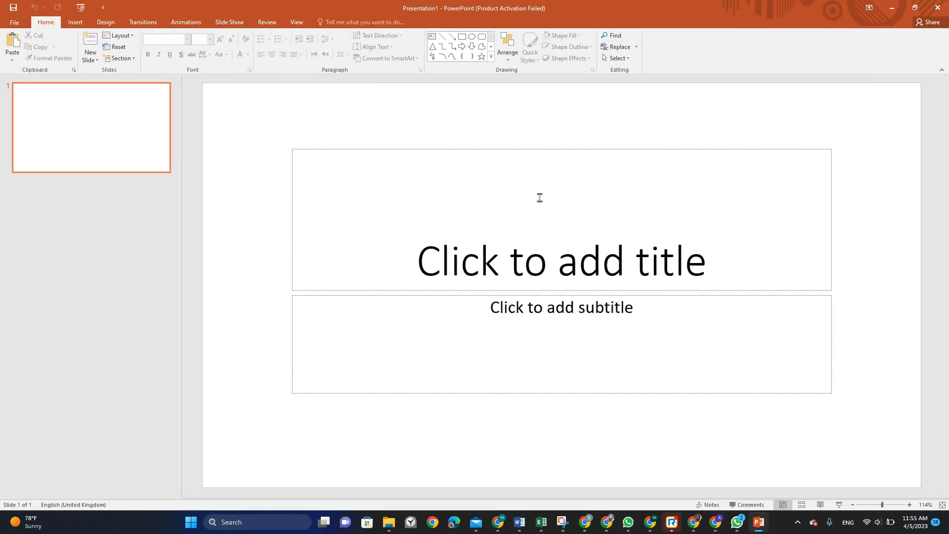
left_click(443, 211)
key("ctrl+v")
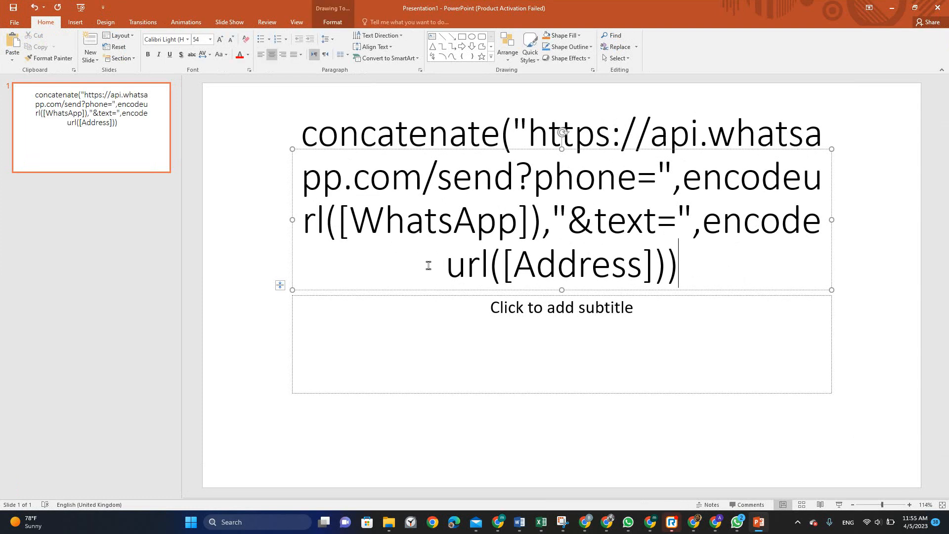
left_click(289, 322)
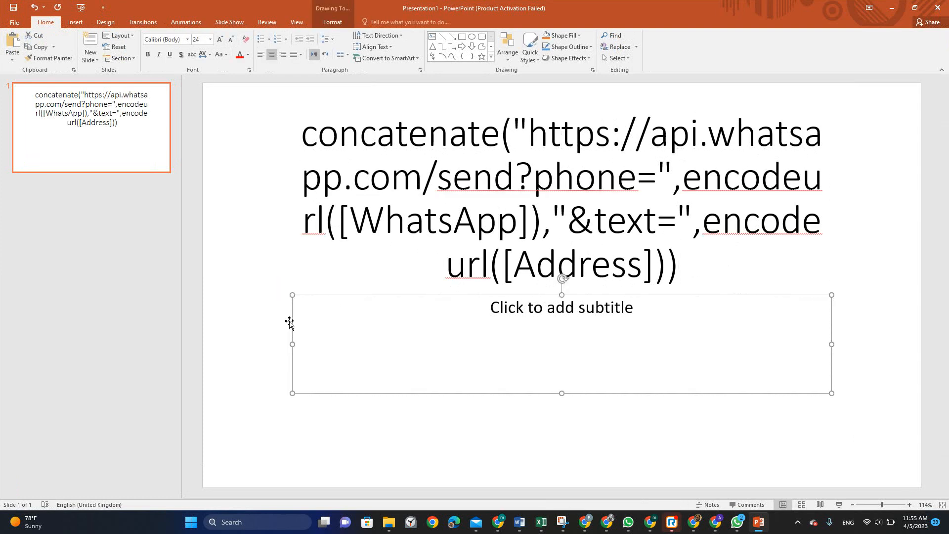
key("Delete")
left_click(354, 195)
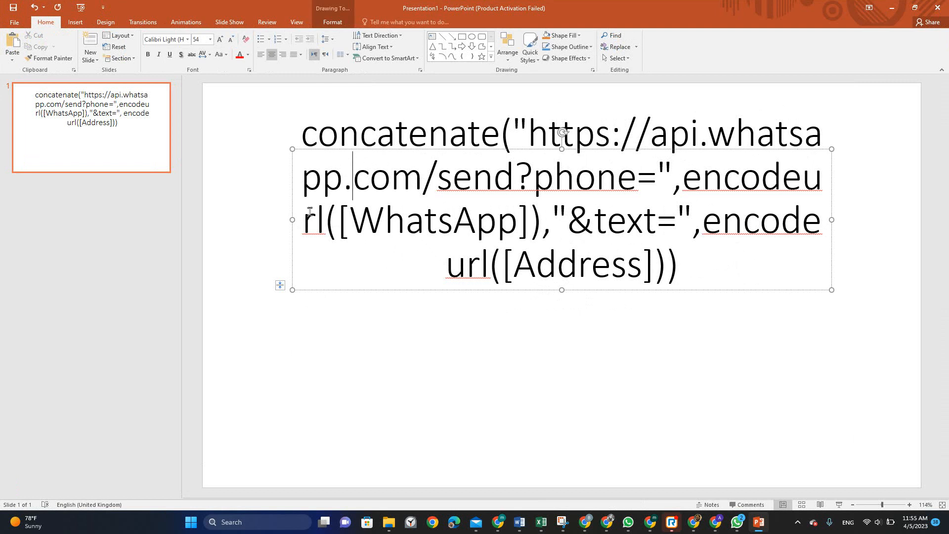
left_click_drag(292, 219, 249, 219)
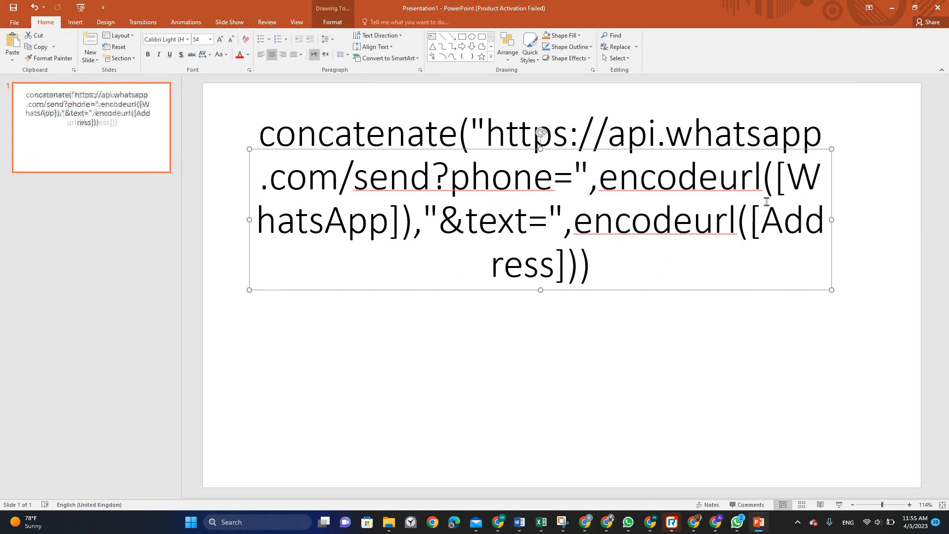
left_click_drag(832, 219, 910, 222)
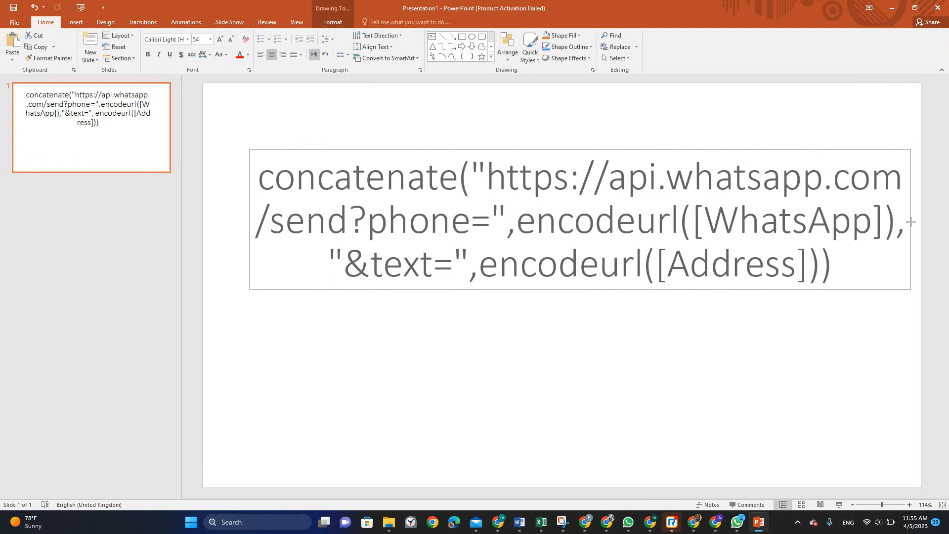
left_click(231, 40)
left_click(231, 41)
left_click(231, 41)
left_click(231, 40)
left_click(230, 41)
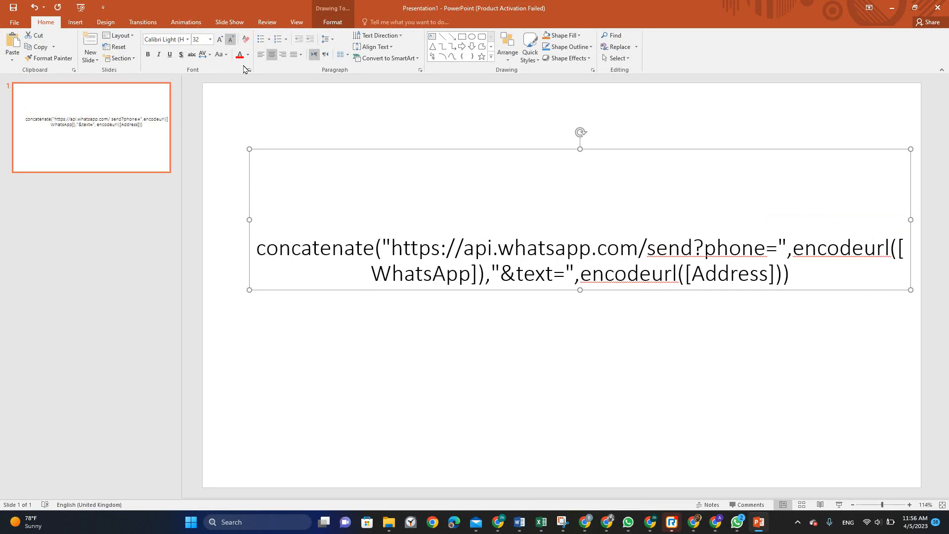
Colour the functions concatenate and both encodeurl red
double_click(291, 247)
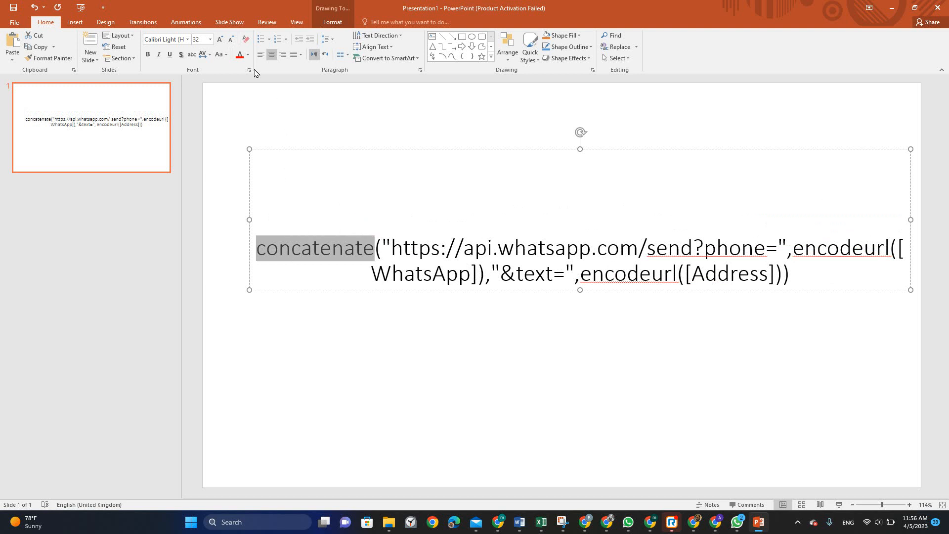
left_click(239, 54)
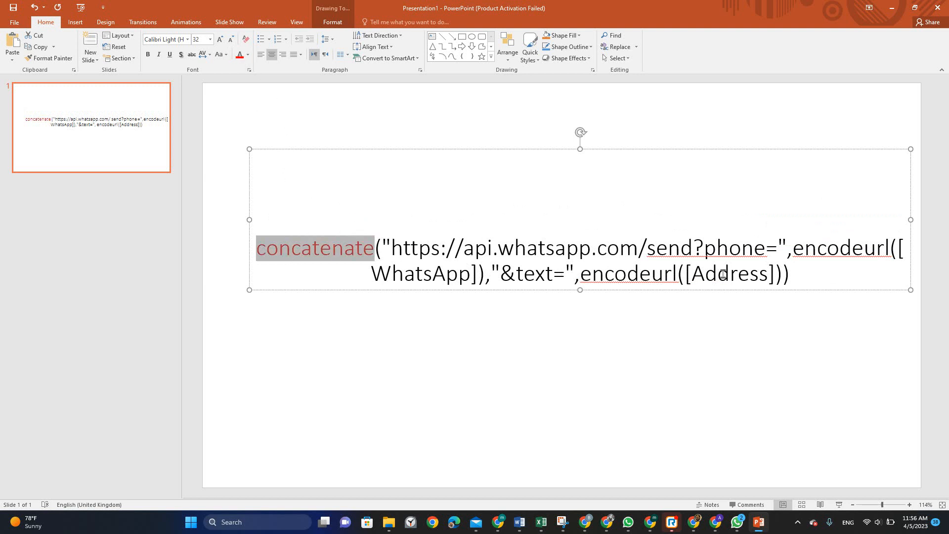
double_click(822, 253)
left_click(240, 55)
left_click(605, 277)
double_click(605, 277)
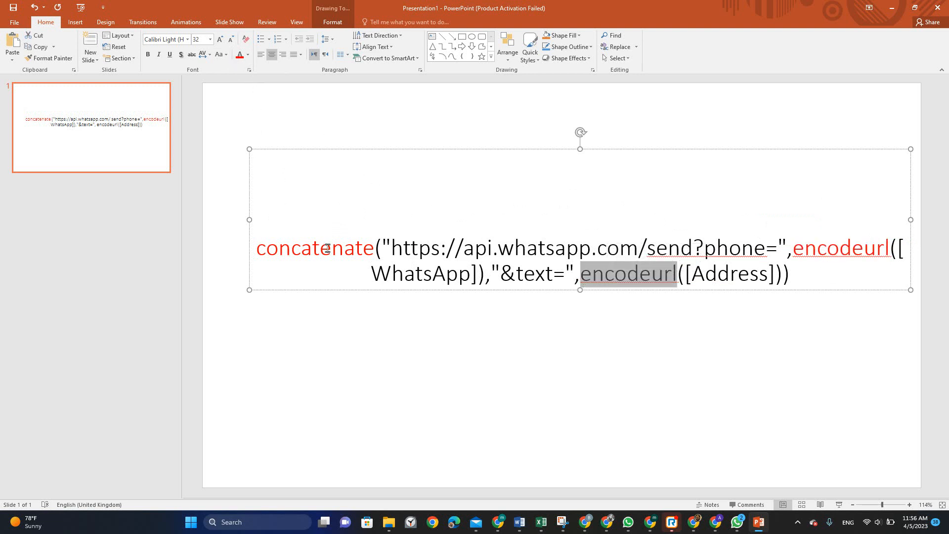
left_click(239, 56)
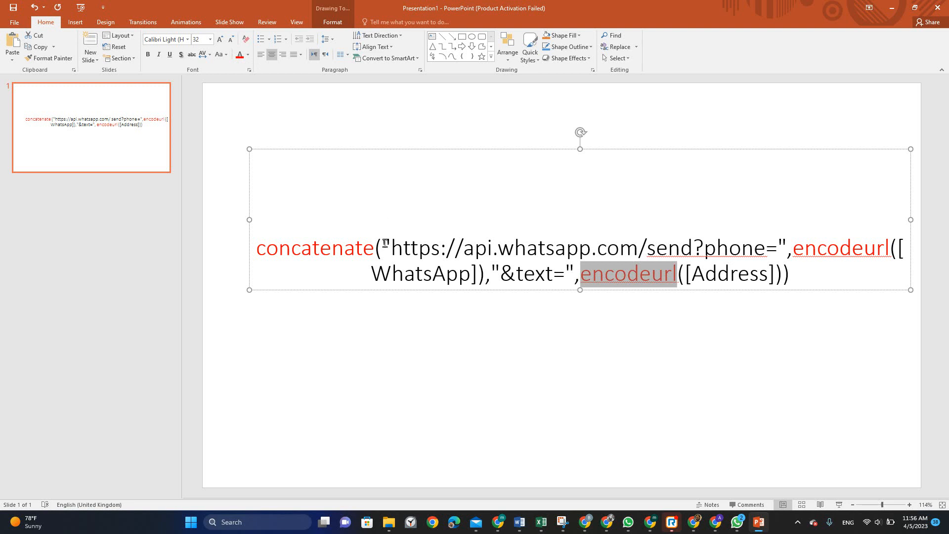
Colour the WhatsApp send URL string and the "&text=" string green
left_click_drag(385, 243, 541, 245)
left_click_drag(756, 250, 791, 247)
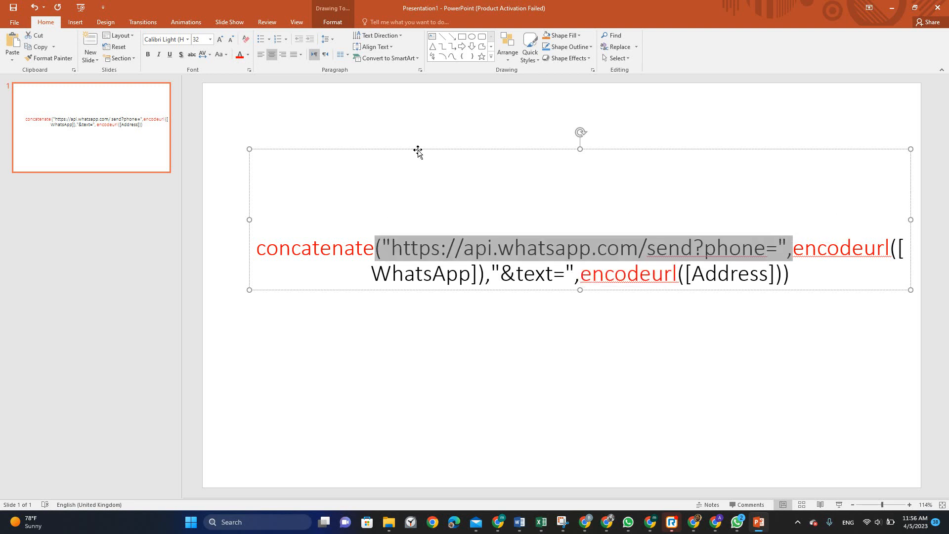
left_click(248, 55)
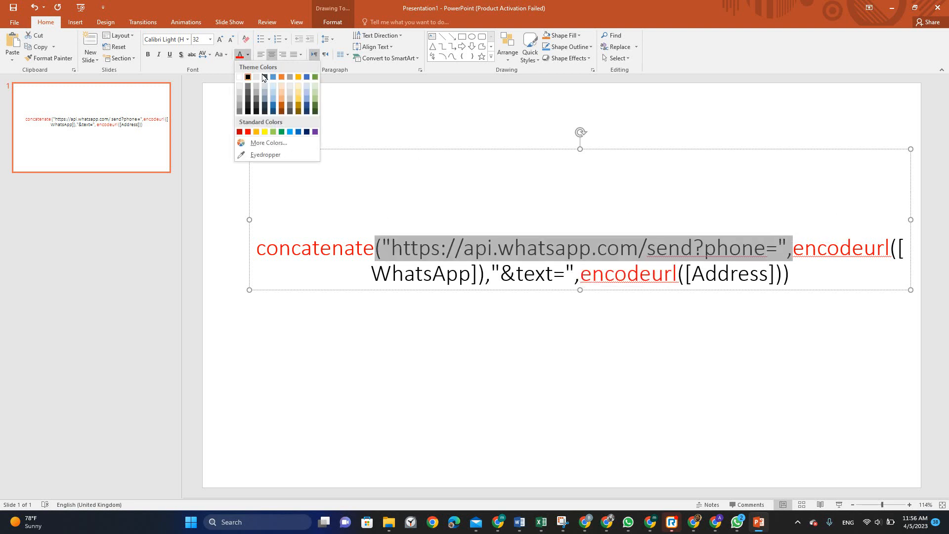
left_click(281, 132)
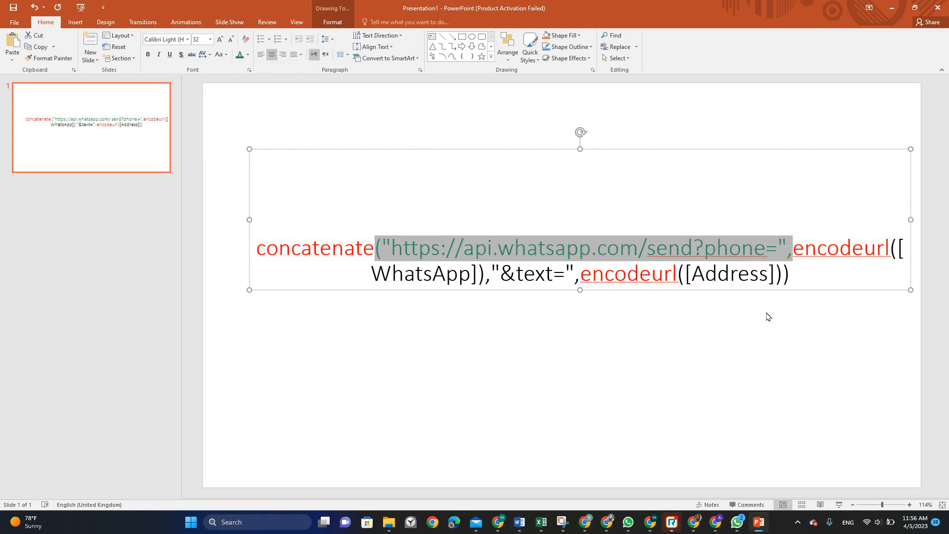
left_click_drag(495, 271, 553, 272)
left_click(574, 270)
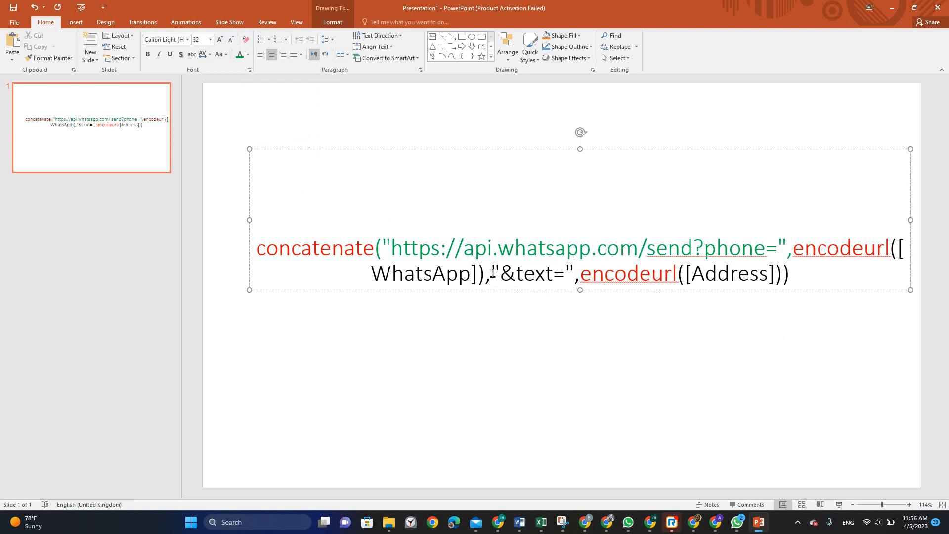
left_click(492, 272, "shift")
left_click(240, 54)
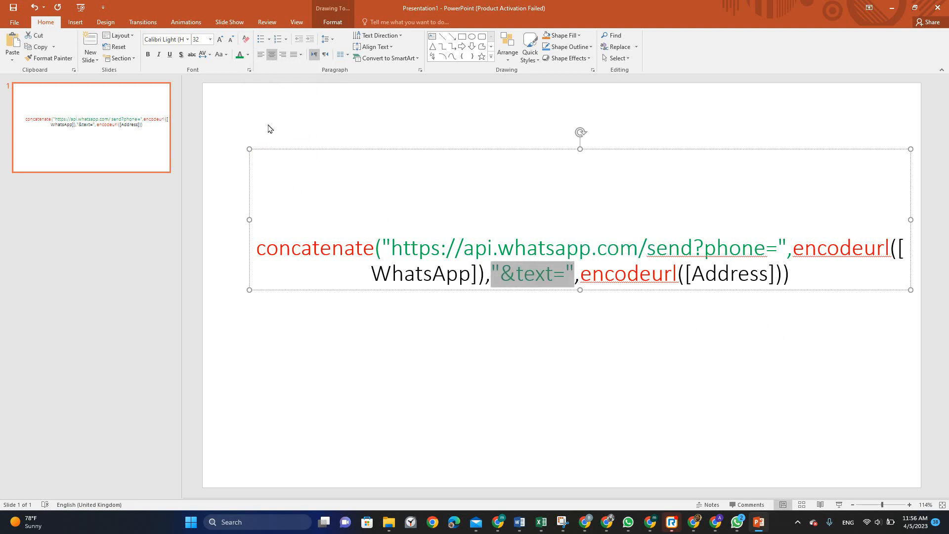
left_click(476, 352)
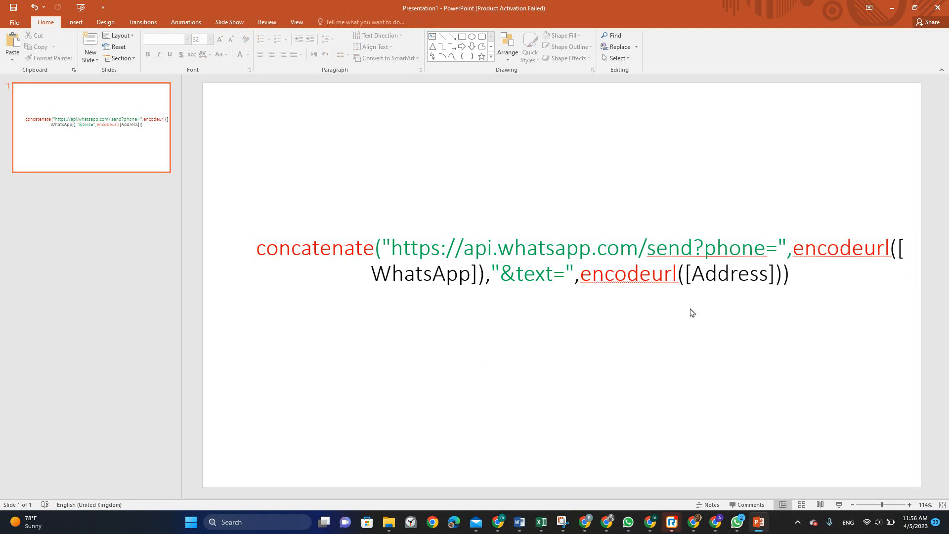
Colour the [Address] and [WhatsApp] column references blue
left_click_drag(678, 275, 769, 277)
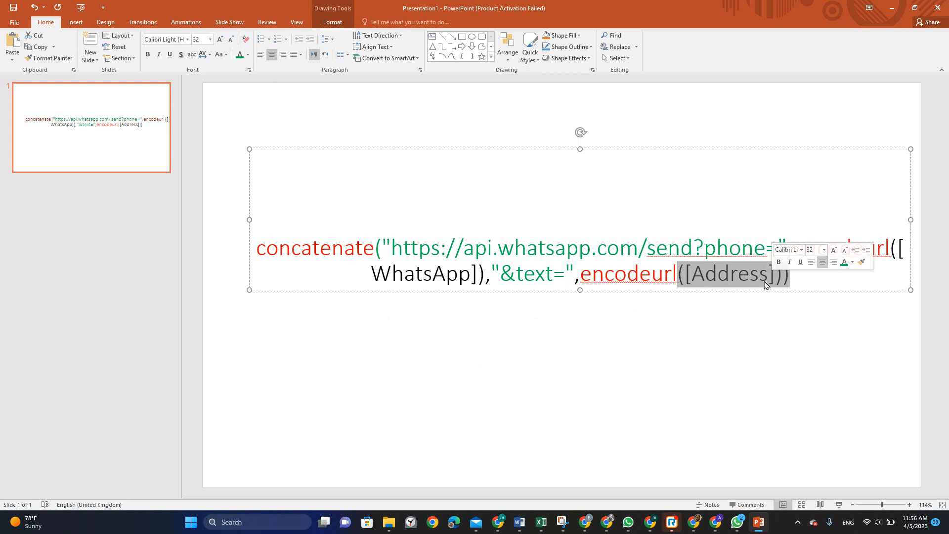
left_click(770, 275)
double_click(750, 273)
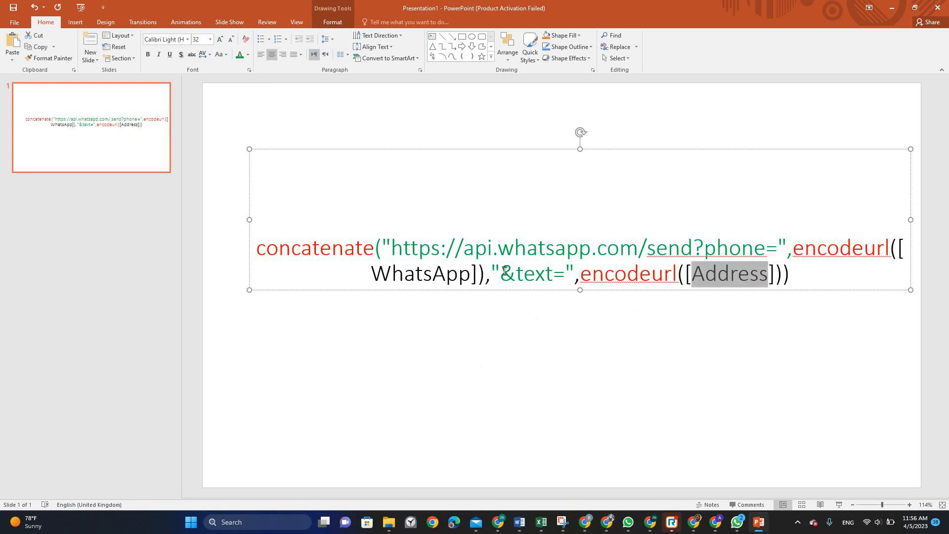
left_click(249, 56)
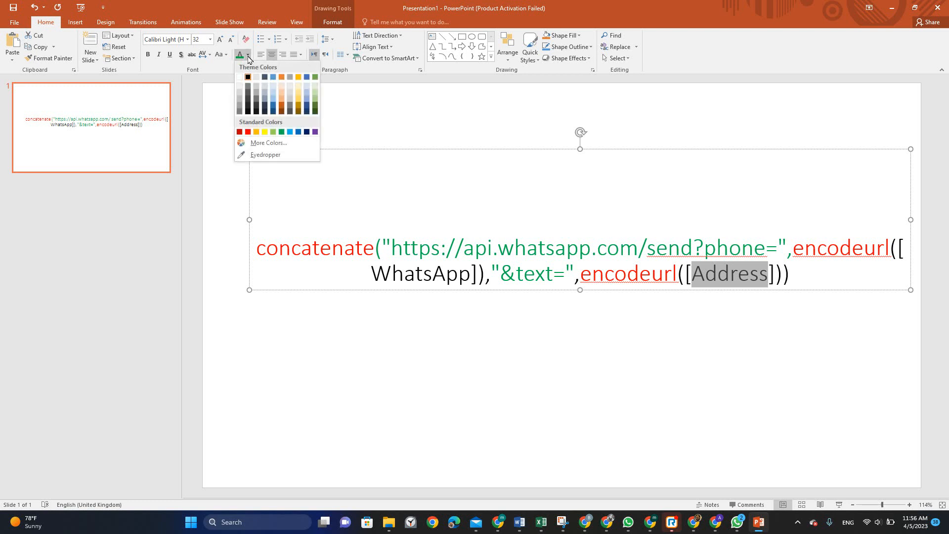
left_click(298, 132)
double_click(391, 270)
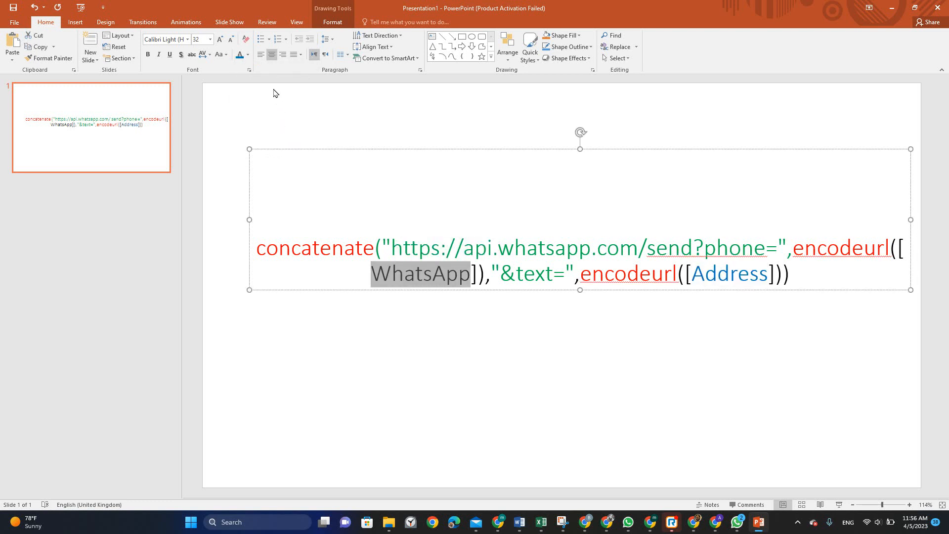
left_click(240, 55)
left_click(358, 314)
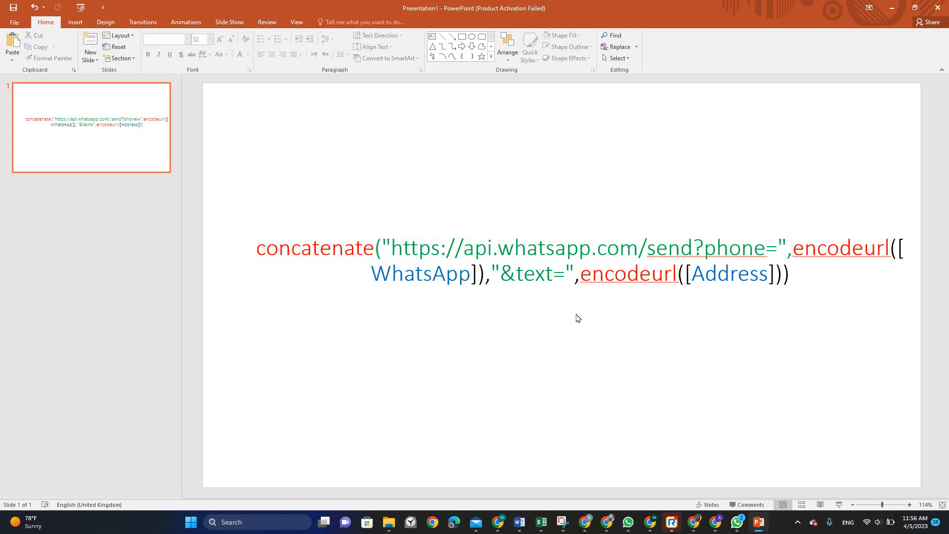
double_click(752, 275)
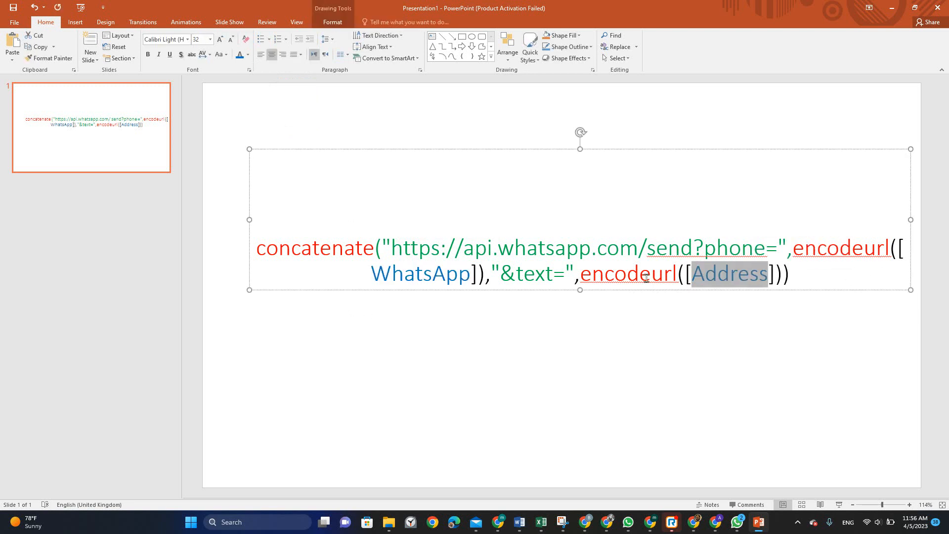
double_click(432, 274)
left_click(450, 312)
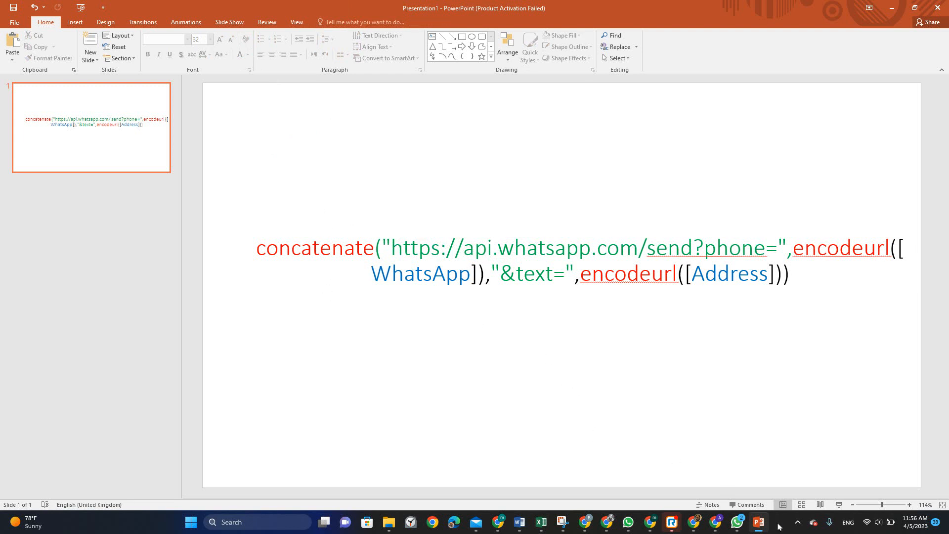
Cancel the target expression editor, expand Appearance and Behavior, and open the 'Only if this condition is true' expression
left_click(715, 522)
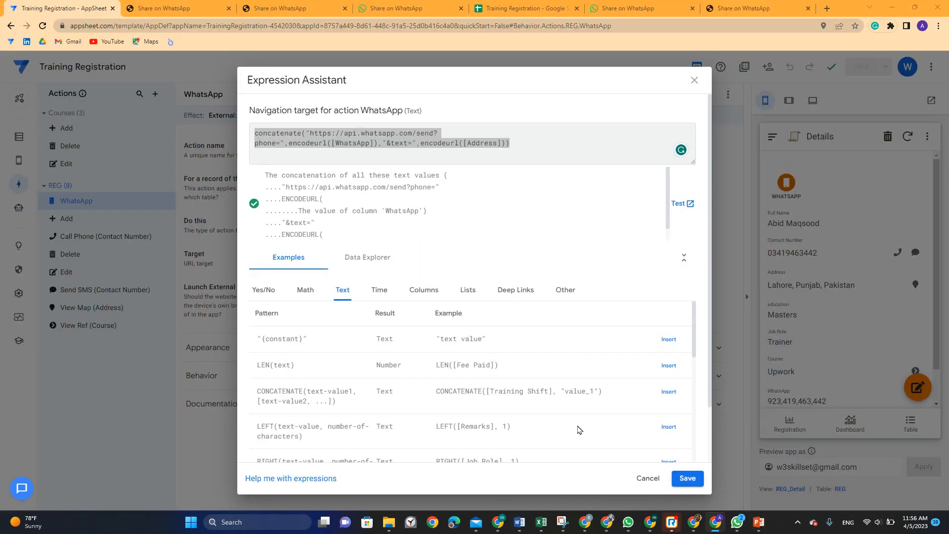
left_click(648, 478)
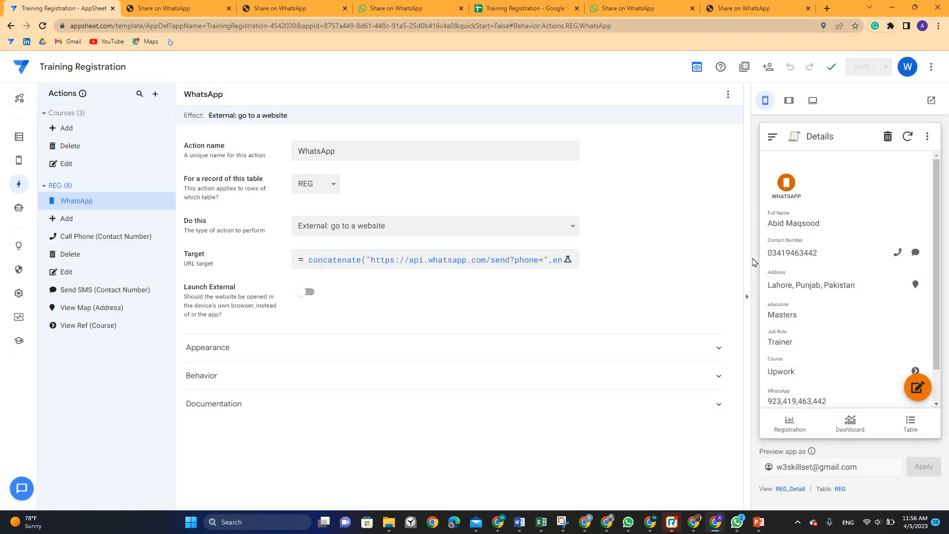
left_click(231, 347)
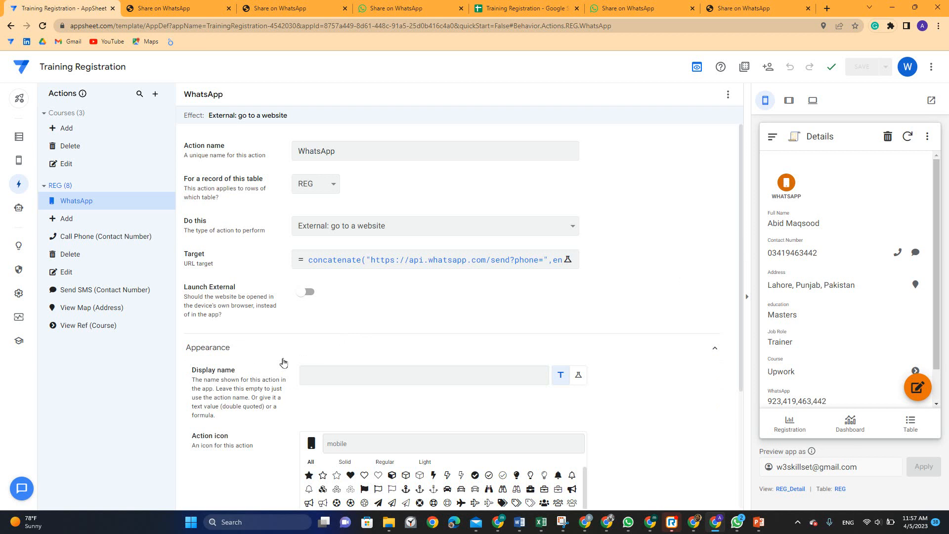
scroll(337, 328, "down", 2)
left_click(337, 271)
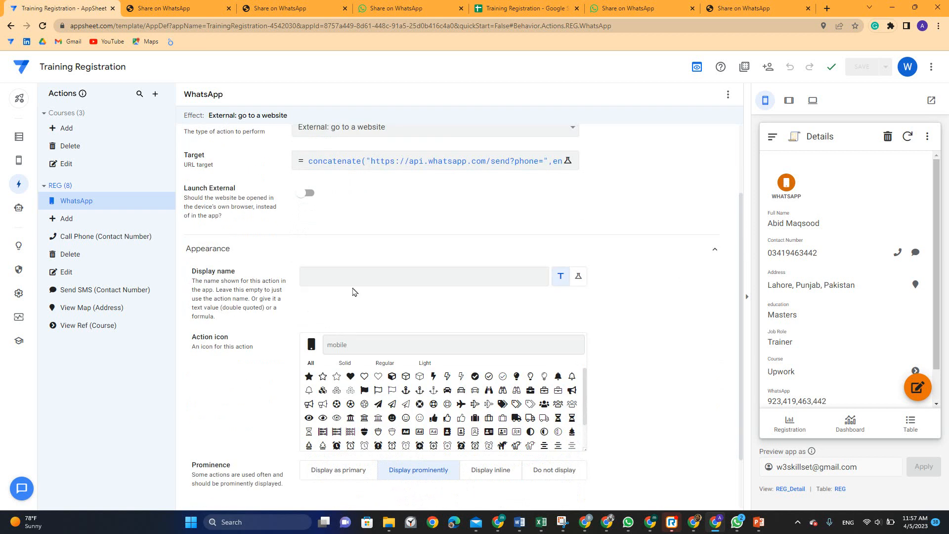
scroll(352, 292, "down", 2)
left_click(237, 473)
scroll(325, 409, "down", 2)
left_click(336, 339)
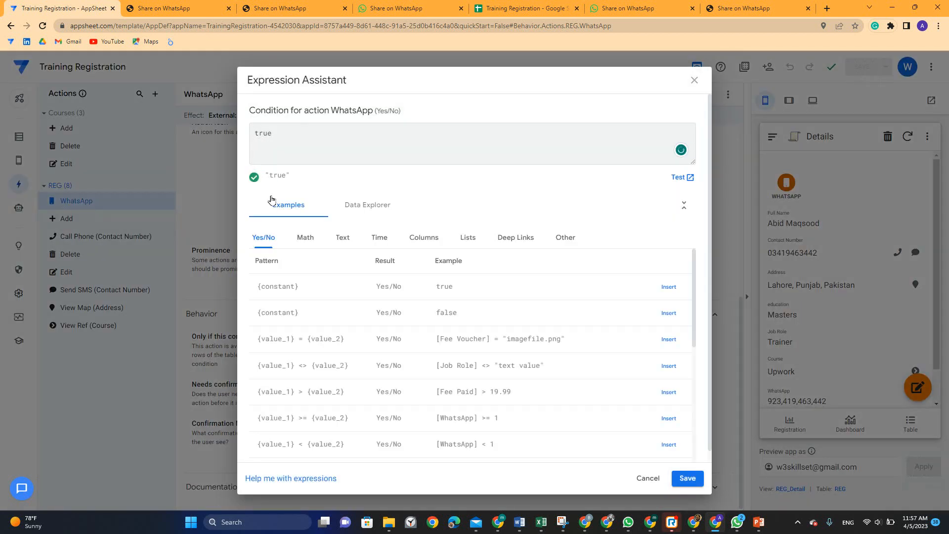
Replace the condition true with if(today()+1>[Date],false,true), inserting [Date] from the column list
type("if(")
left_click(525, 9)
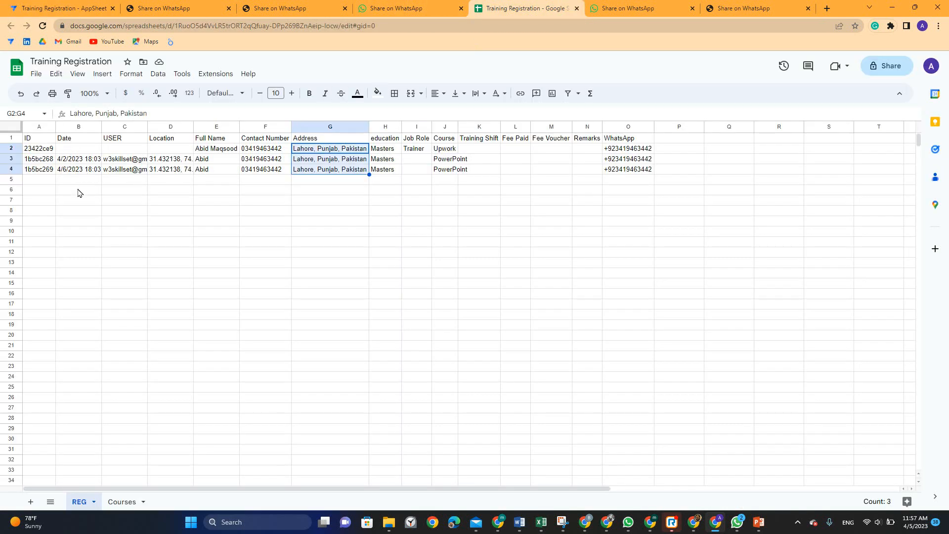
left_click(43, 7)
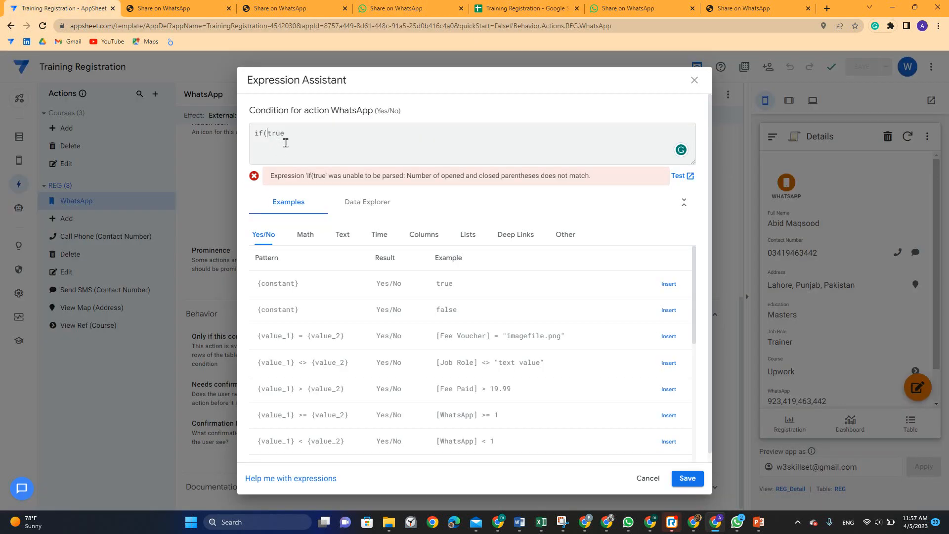
key("Left")
key("Left")
key("Left")
key("BackSpace")
left_click_drag(694, 298, 693, 429)
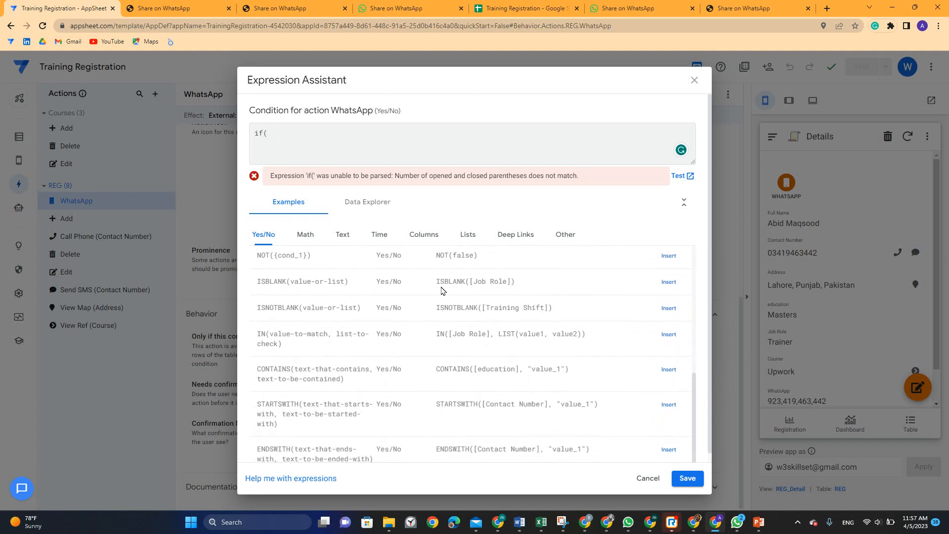
left_click(431, 236)
scroll(613, 371, "down", 1)
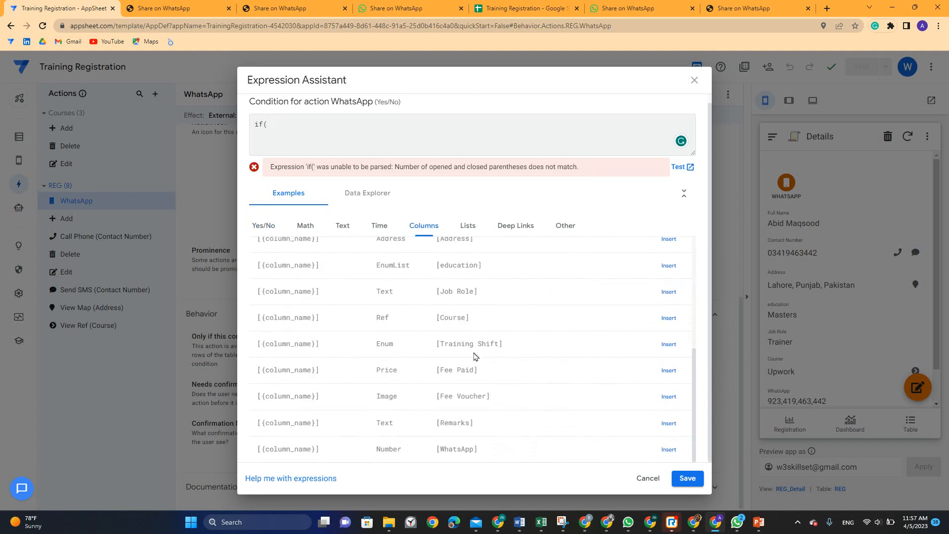
left_click_drag(693, 383, 693, 291)
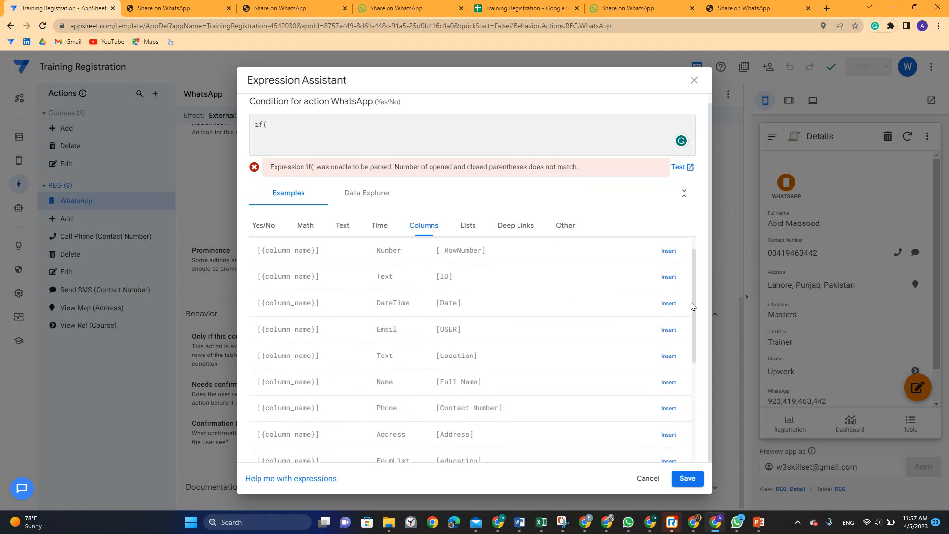
left_click(669, 303)
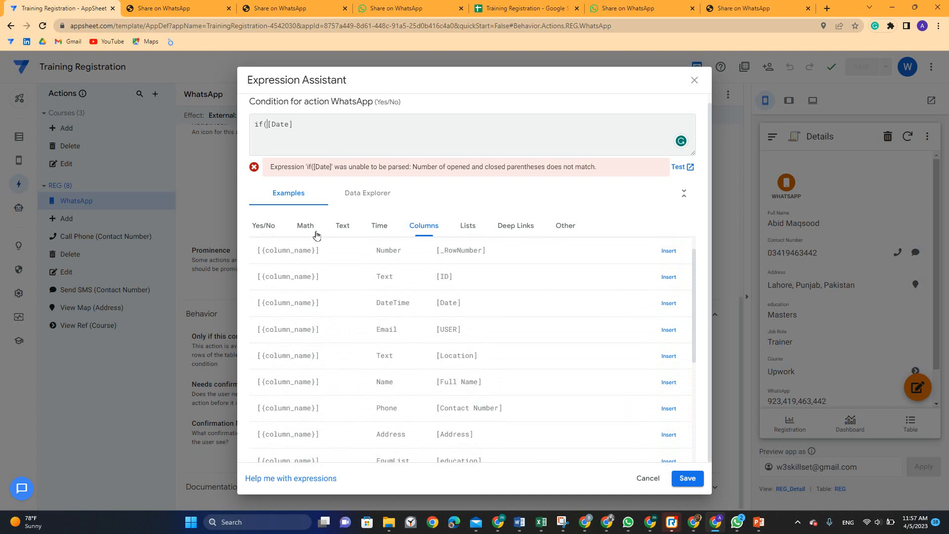
type("today()+1>")
left_click(356, 129)
type(",tr")
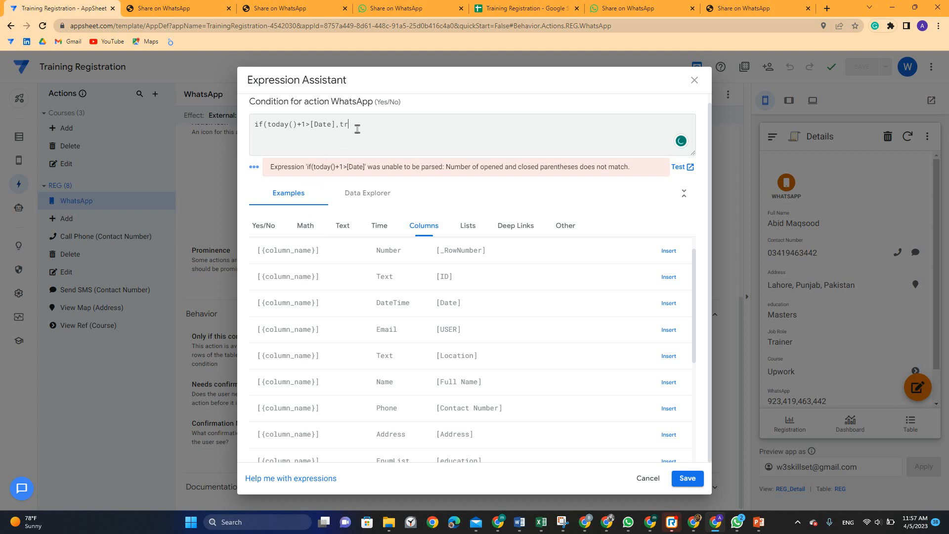
type("false,true")
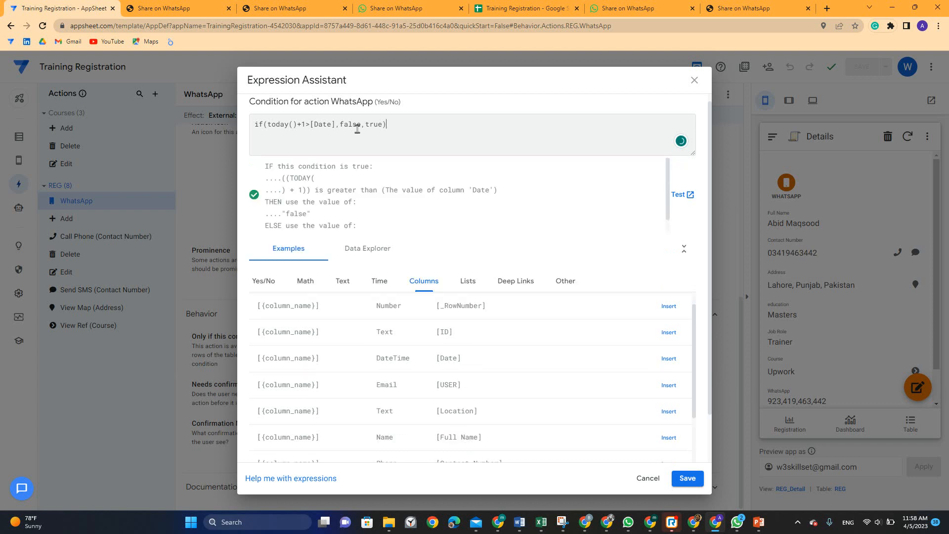
Save the condition and the app, then bring up the registration spreadsheet
left_click(687, 478)
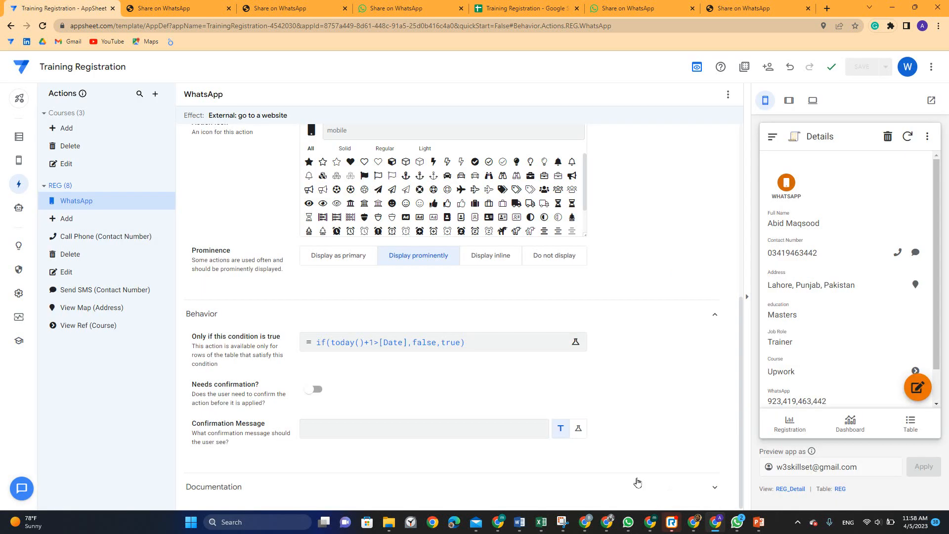
left_click(865, 66)
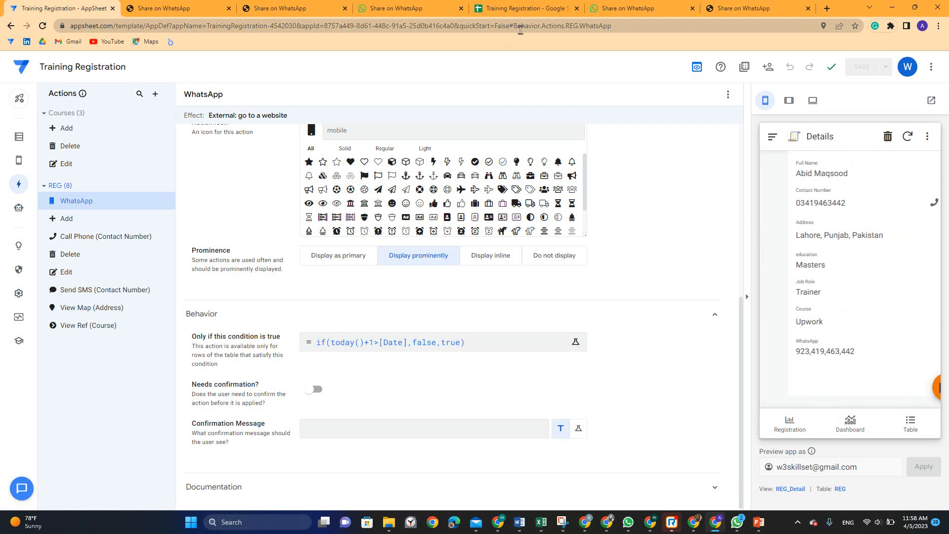
left_click(932, 280)
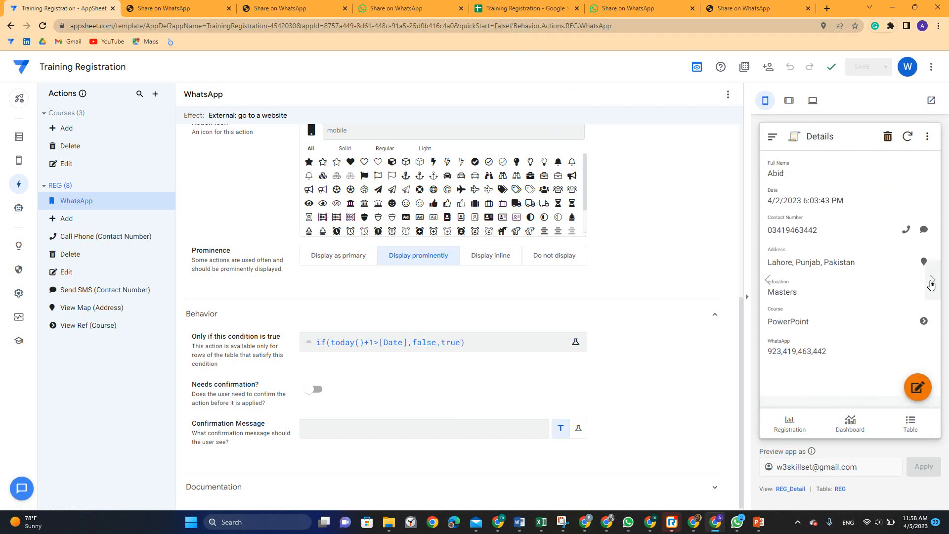
left_click(472, 8)
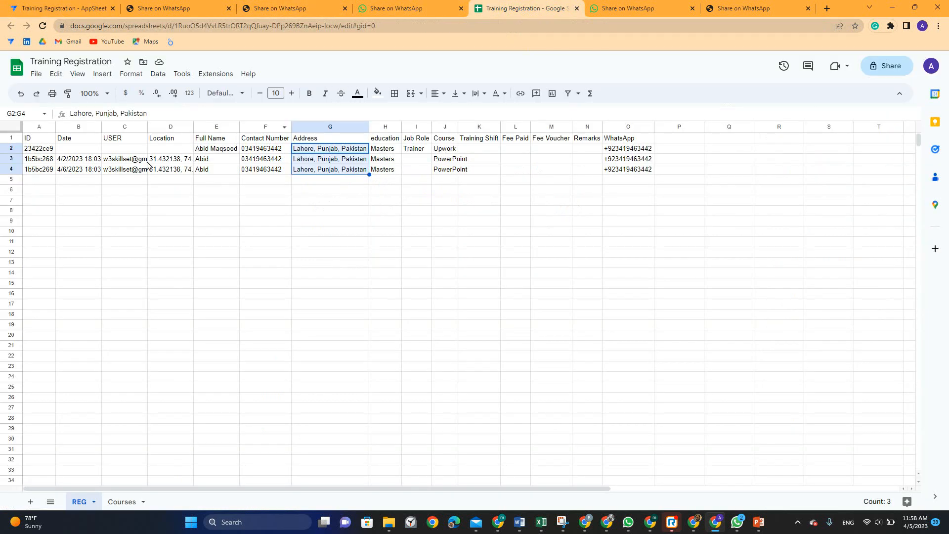
Change the date in cell B4 to 4/5/2023
left_click(82, 161)
key("Down")
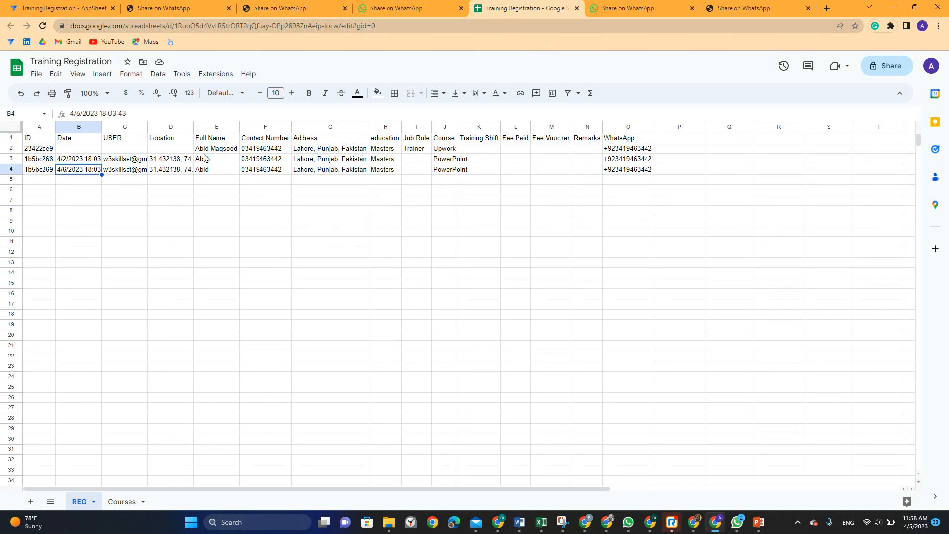
double_click(78, 113)
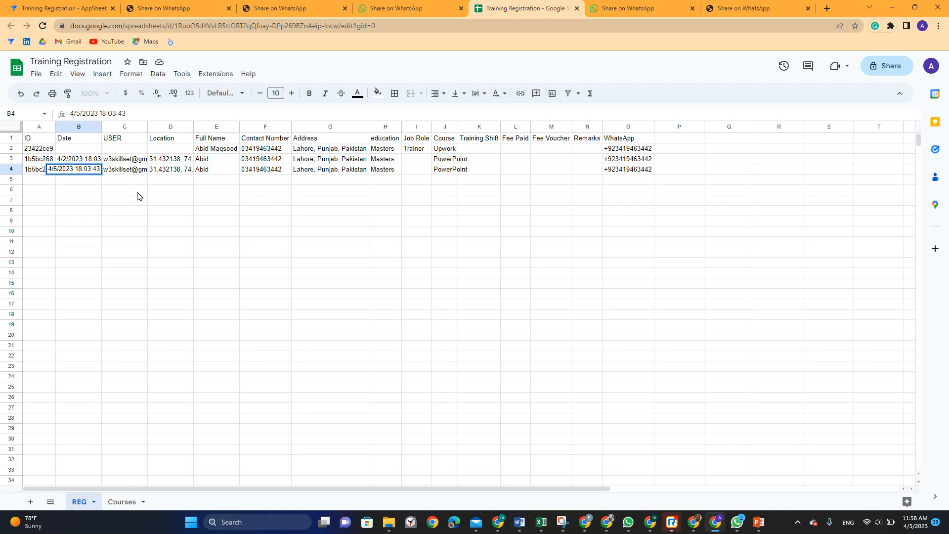
key("Return")
Copy B4's date into B2, change B2's day to 4, then return to AppSheet
key("Up")
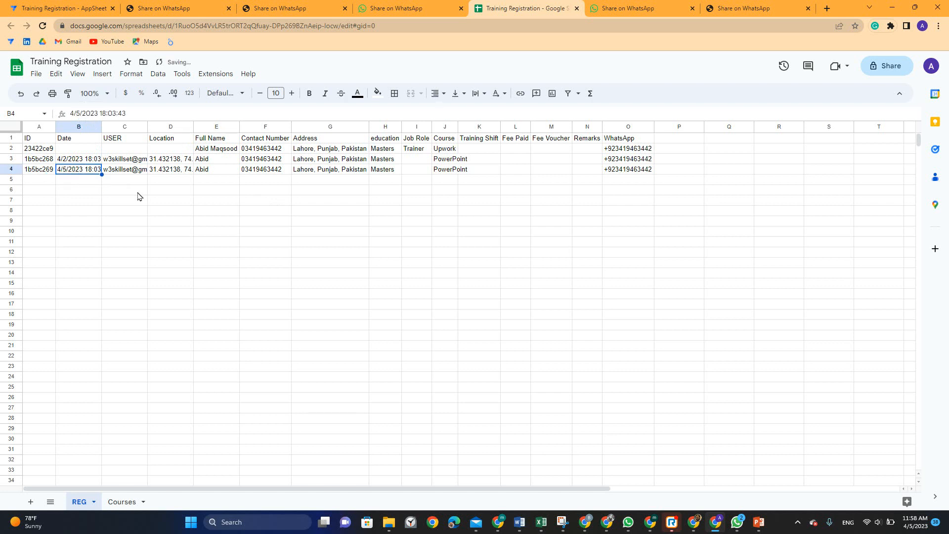
key("ctrl+c")
key("Up")
key("Up")
key("ctrl+v")
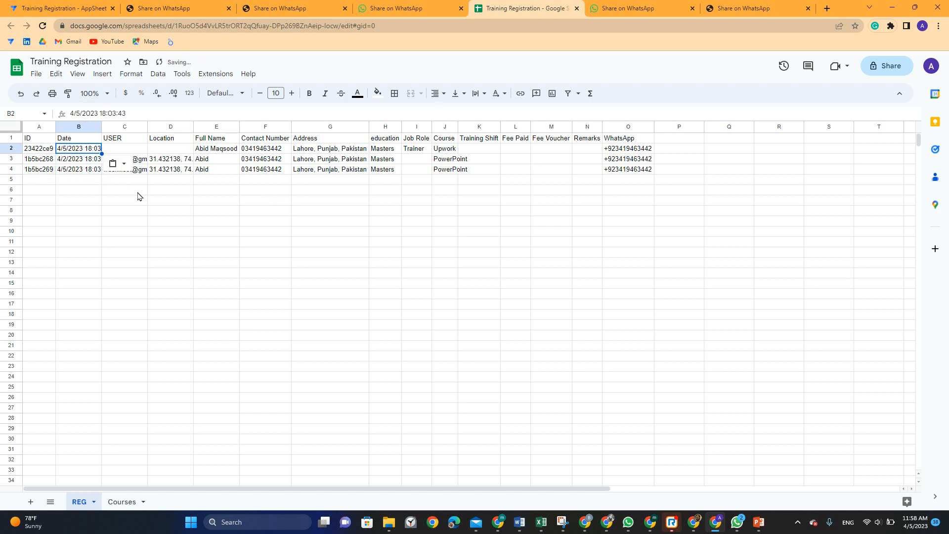
double_click(79, 113)
type("4")
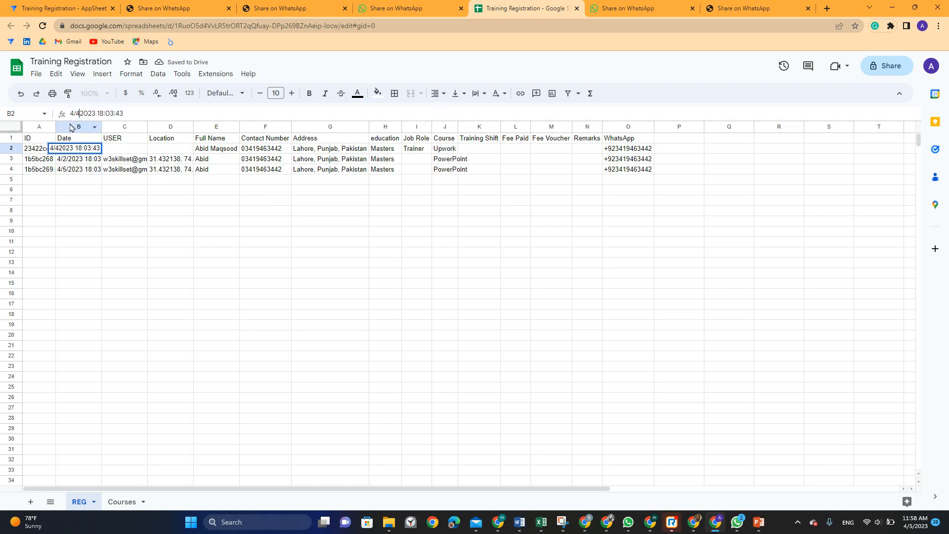
key("Return")
left_click(638, 8)
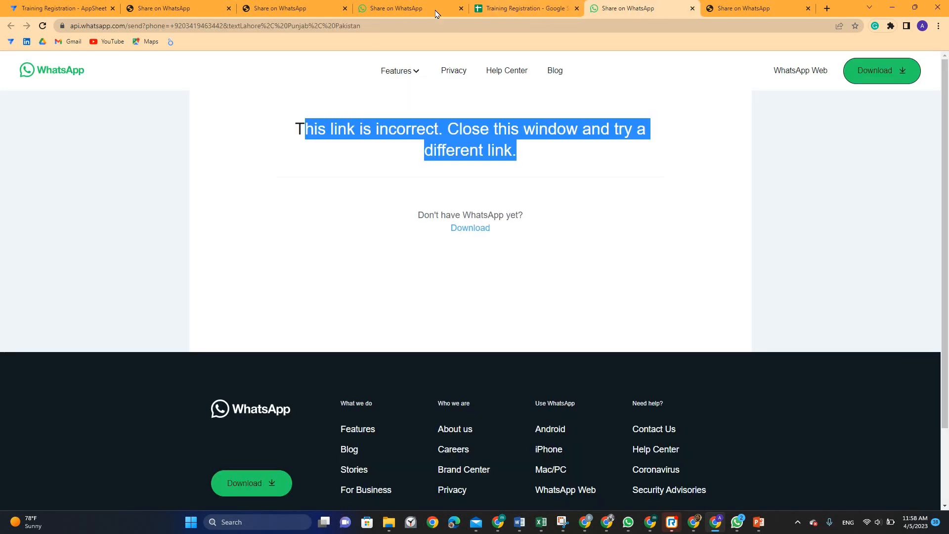
left_click(63, 7)
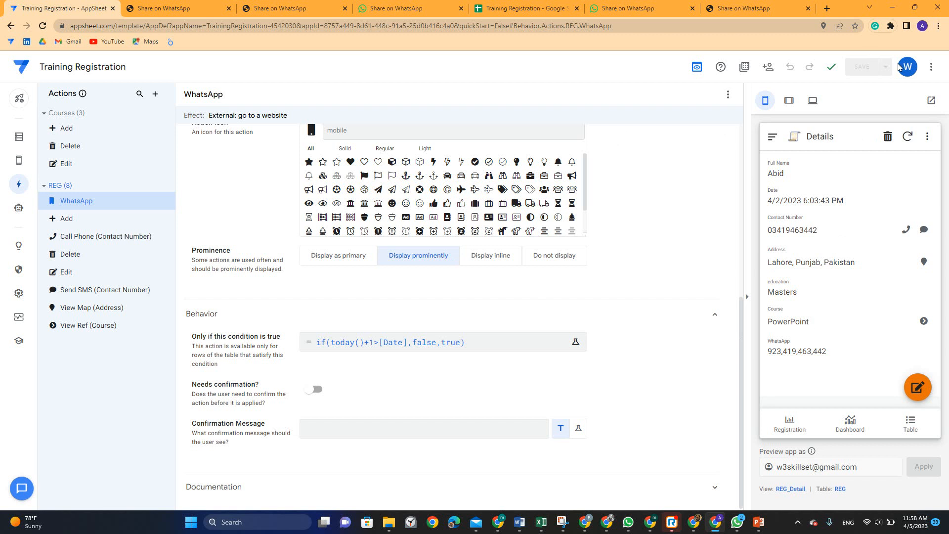
Sync the preview and page to the 4/5/2023 record, confirming no WhatsApp action appears
left_click(767, 280)
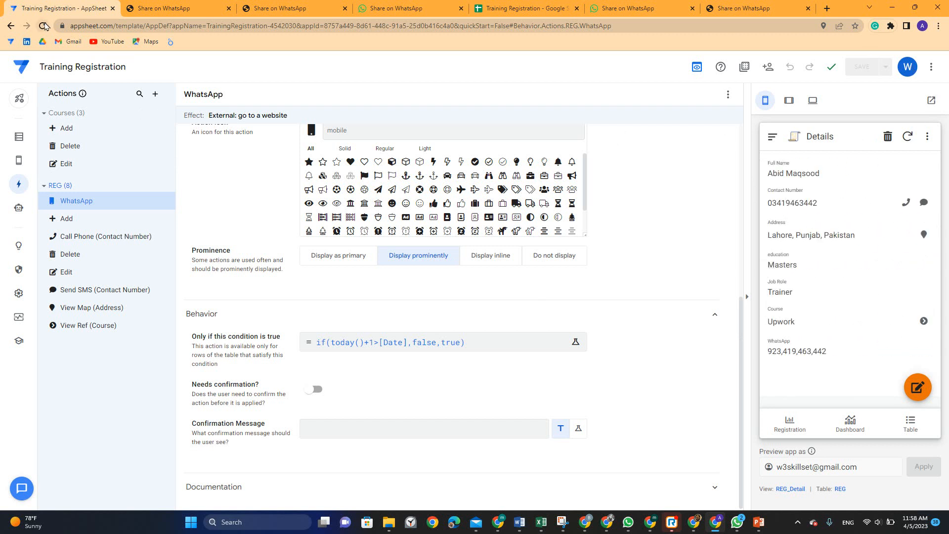
left_click(908, 137)
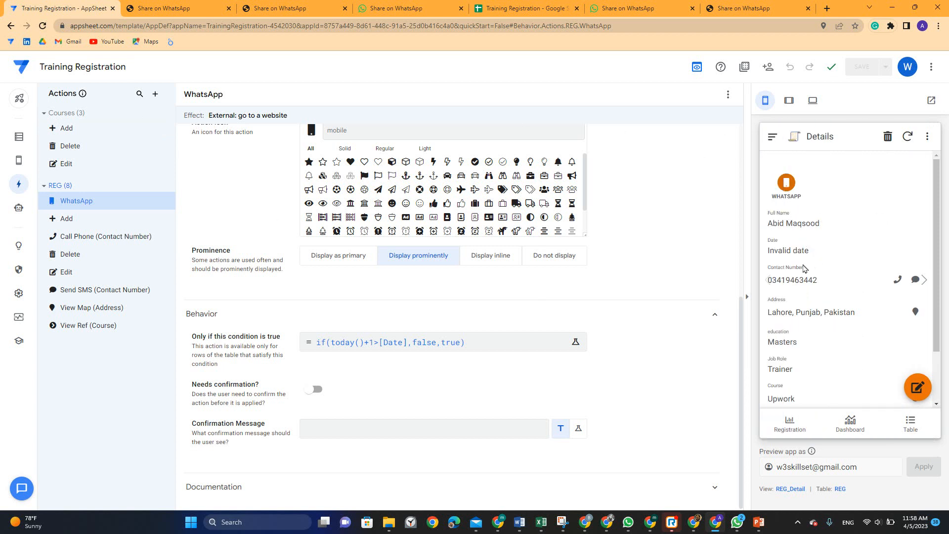
scroll(772, 403, "down", 3)
scroll(786, 390, "up", 3)
left_click(923, 280)
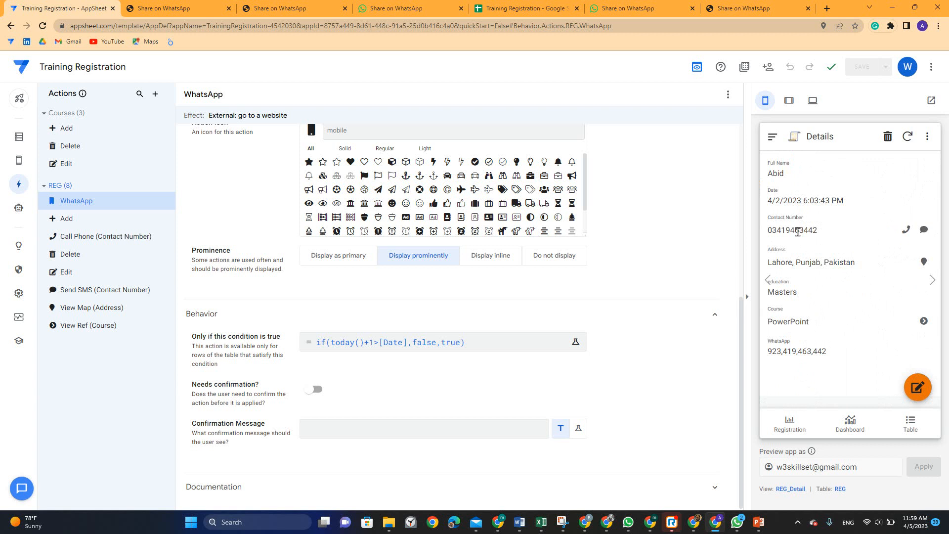
double_click(792, 200)
left_click(934, 280)
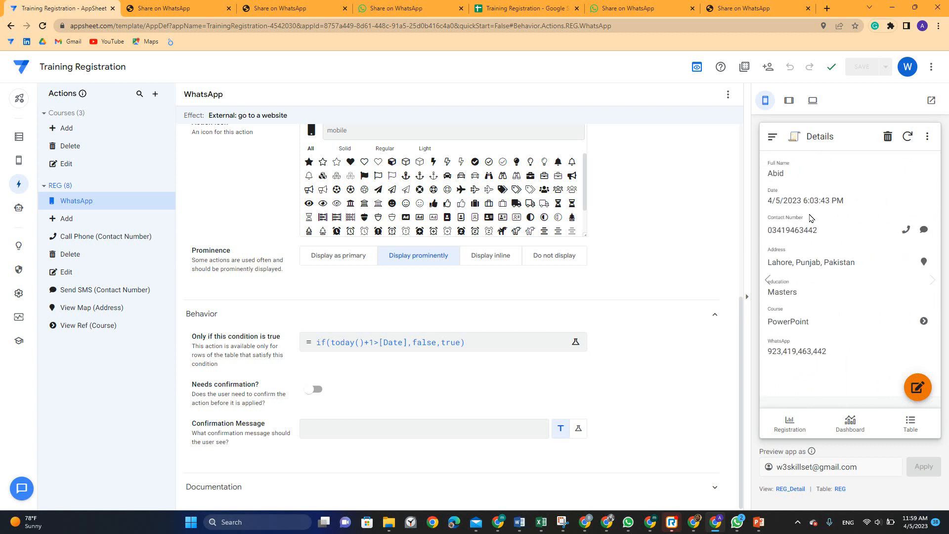
left_click(514, 8)
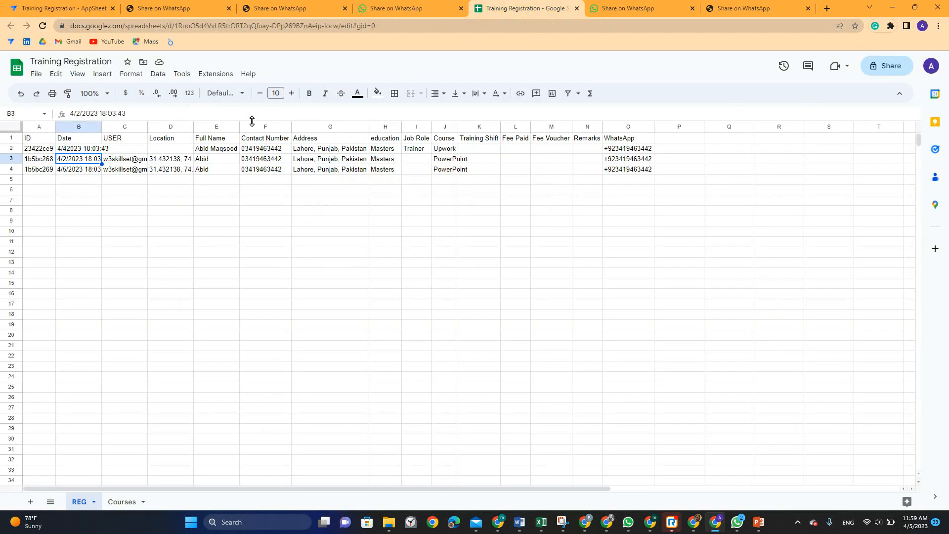
Auto-fit the Date column and paste B4's date 4/5/2023 18:03:43 into B2
double_click(102, 126)
left_click(116, 223)
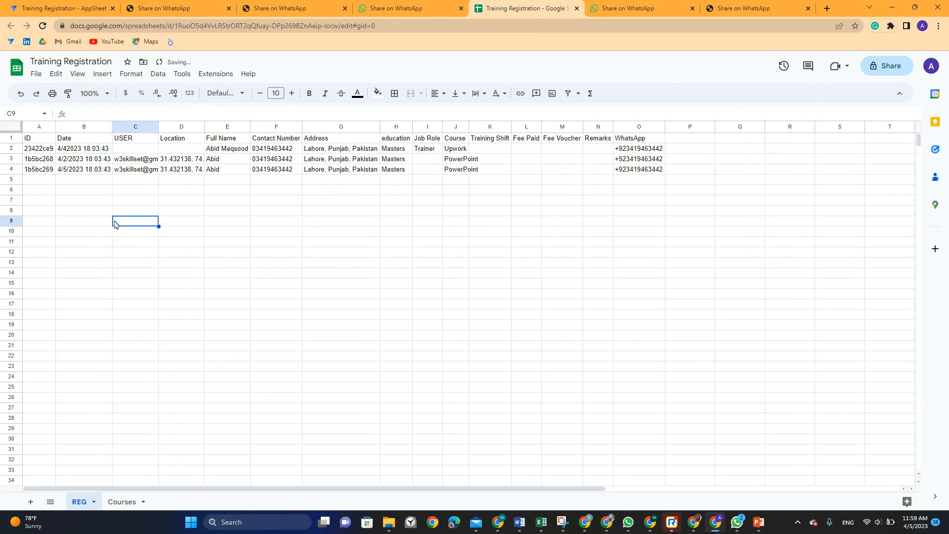
left_click(88, 153)
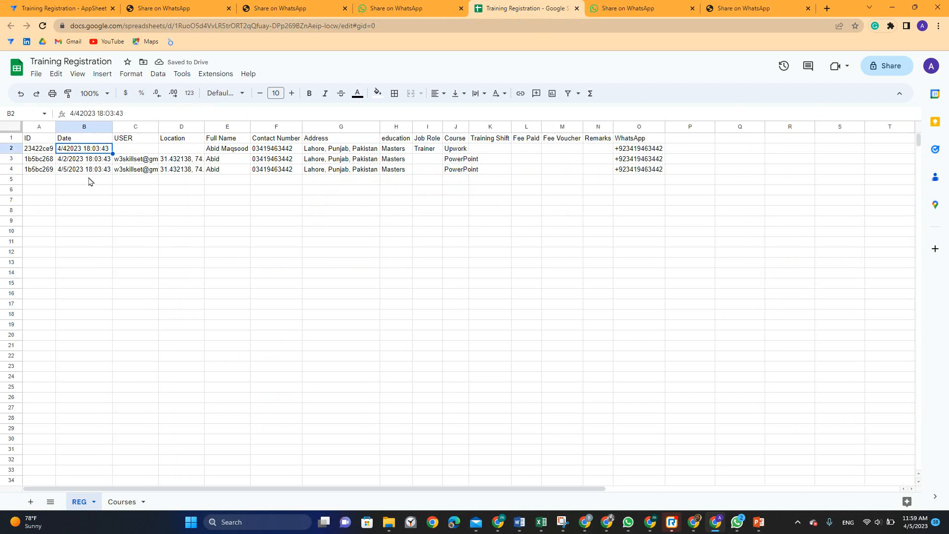
left_click(75, 171)
key("ctrl+c")
left_click(73, 155)
key("ctrl+v")
left_click(99, 201)
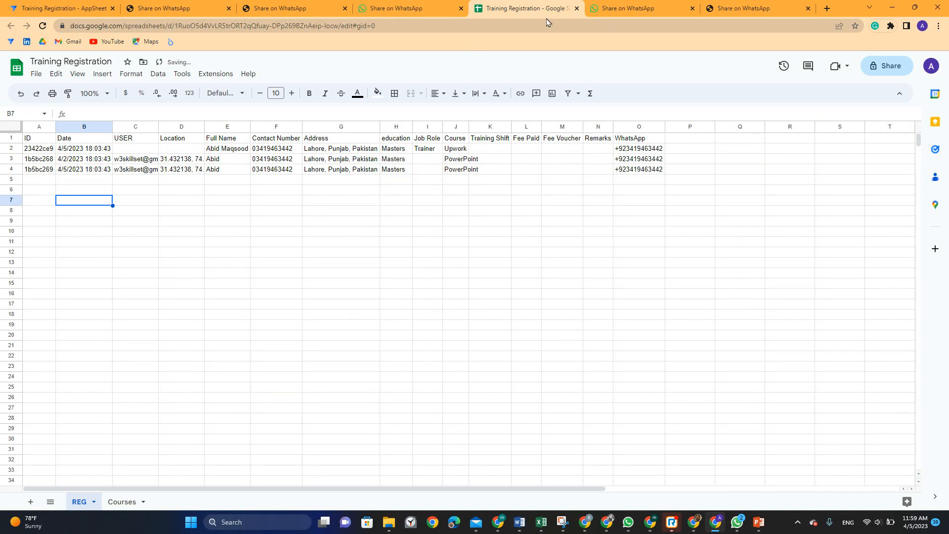
Review the formula slide and WhatsApp share page, then switch to the UpWork Profiles app editor
key("alt+Tab")
left_click(391, 8)
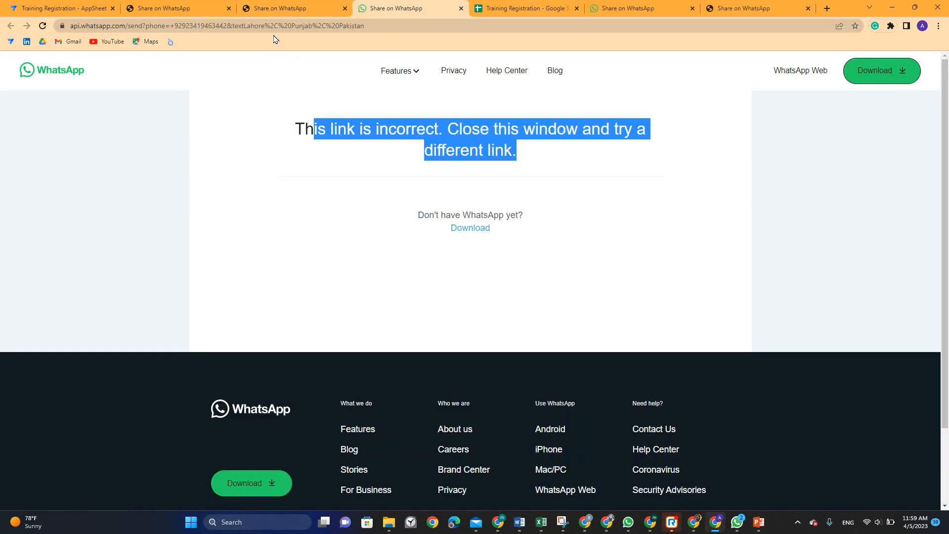
left_click(98, 5)
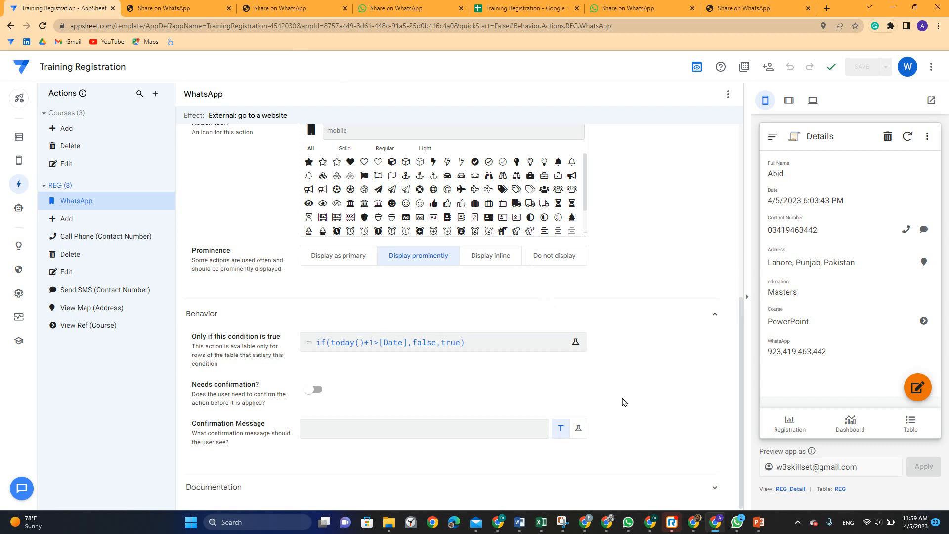
left_click(693, 521)
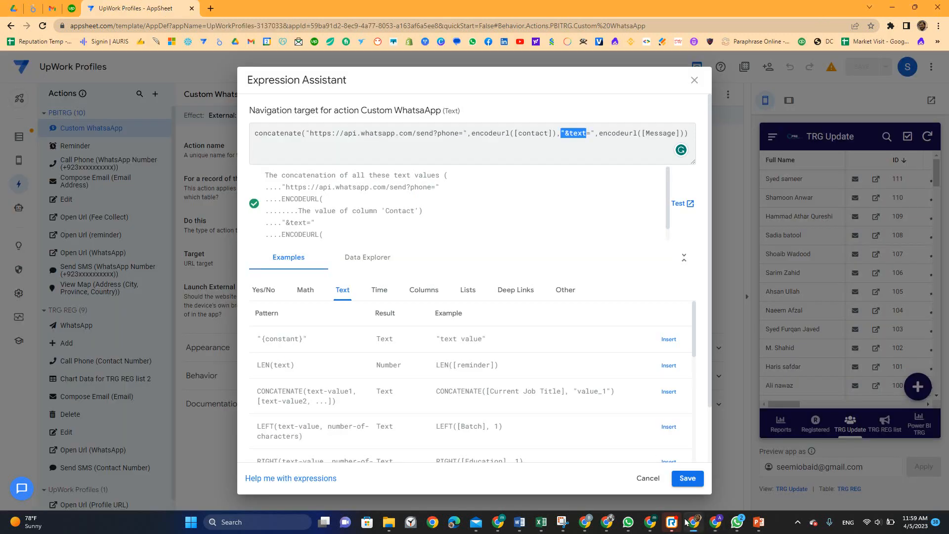
Save the Custom WhatsApp link expression and run it on the second Power BI TRG trainee record
left_click(687, 478)
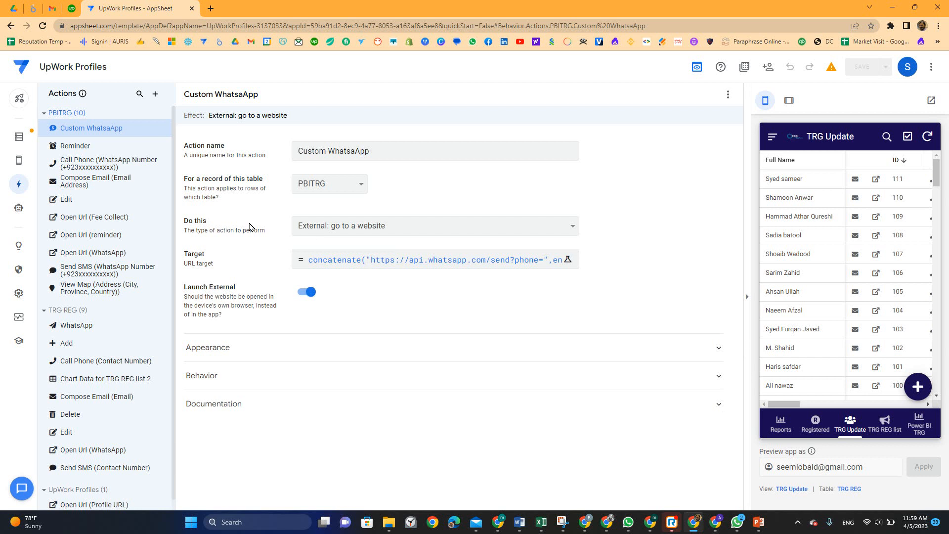
left_click(920, 425)
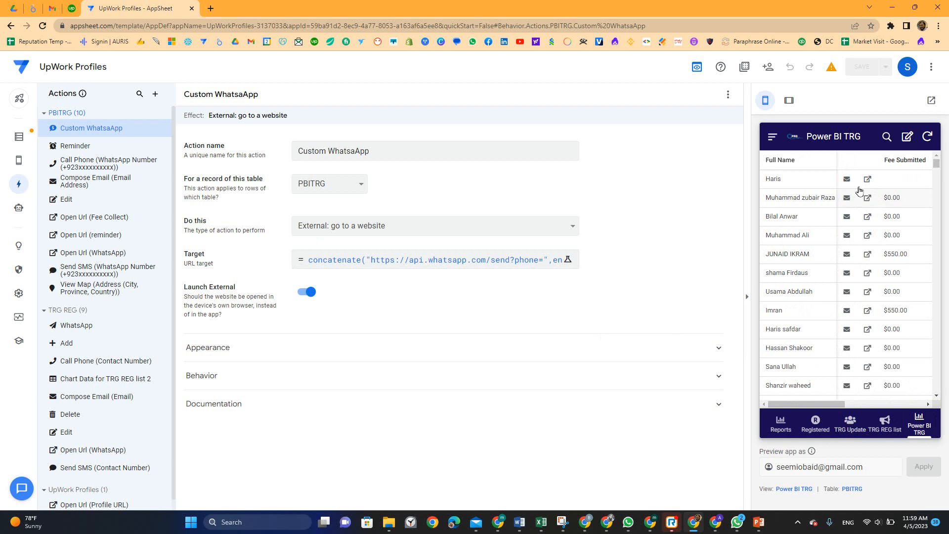
left_click(785, 182)
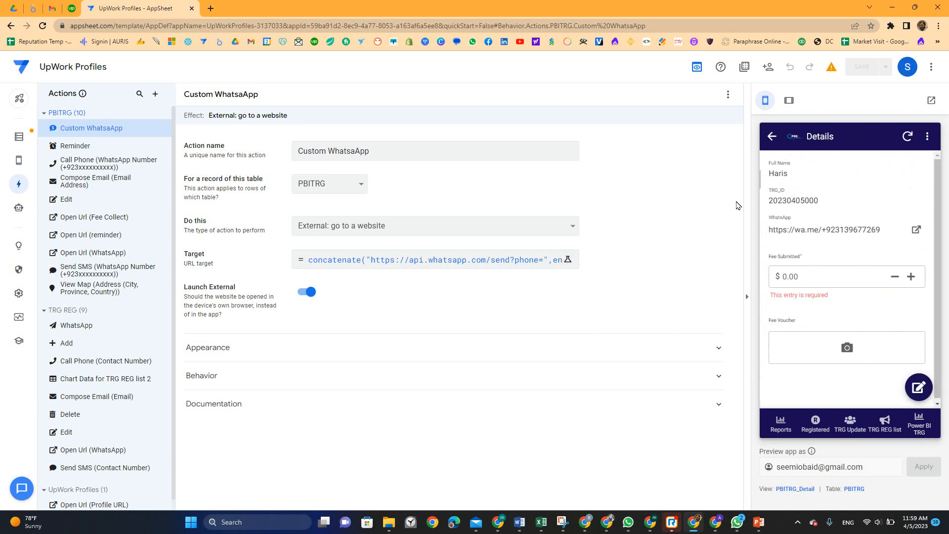
left_click(772, 137)
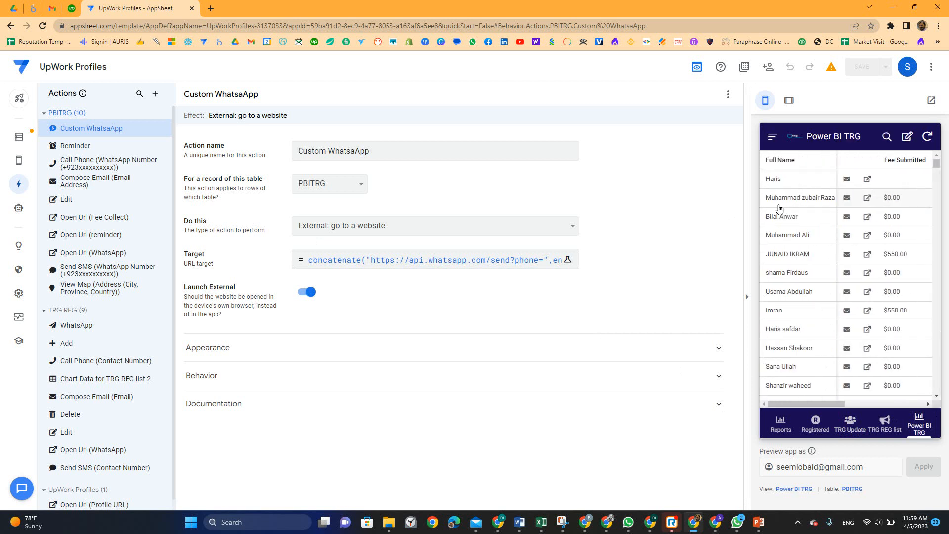
left_click(778, 204)
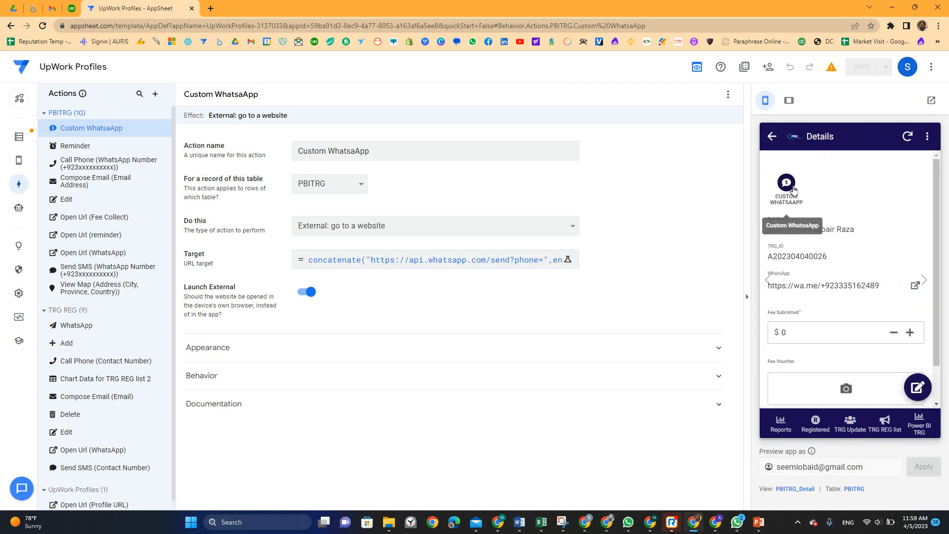
left_click(786, 183)
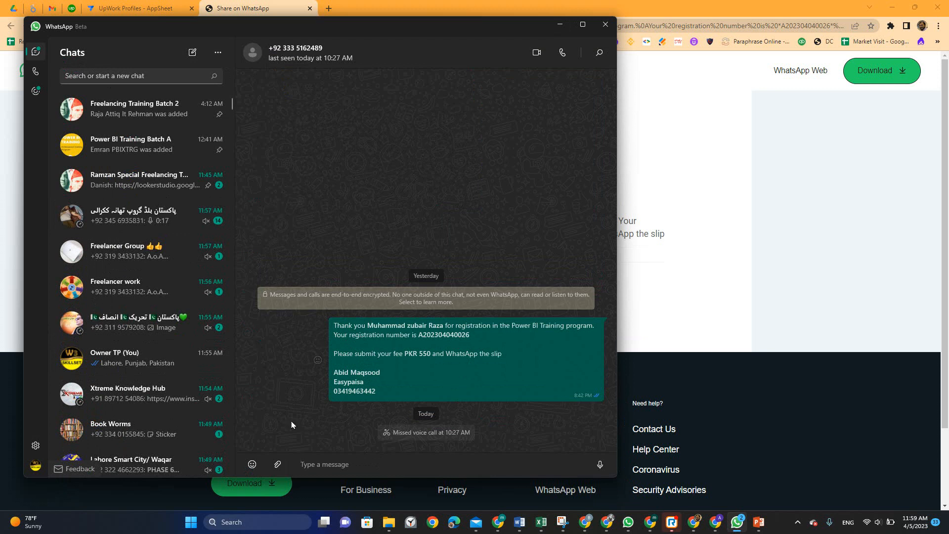
Close the WhatsApp desktop chat and open a new browser tab
left_click(599, 31)
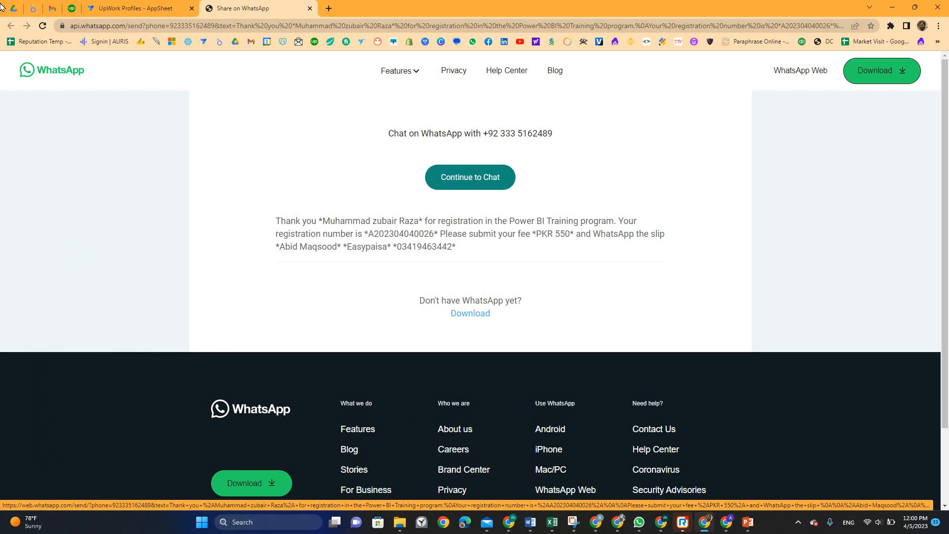
left_click(328, 9)
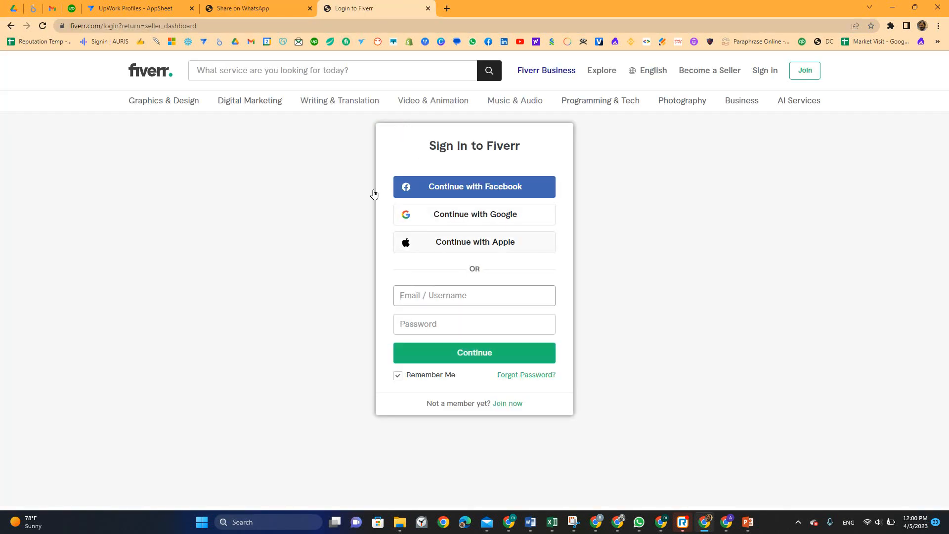
Search Fiverr for 'appsheet' and dismiss the Join Fiverr and Google sign-in prompts
left_click(321, 77)
type("app")
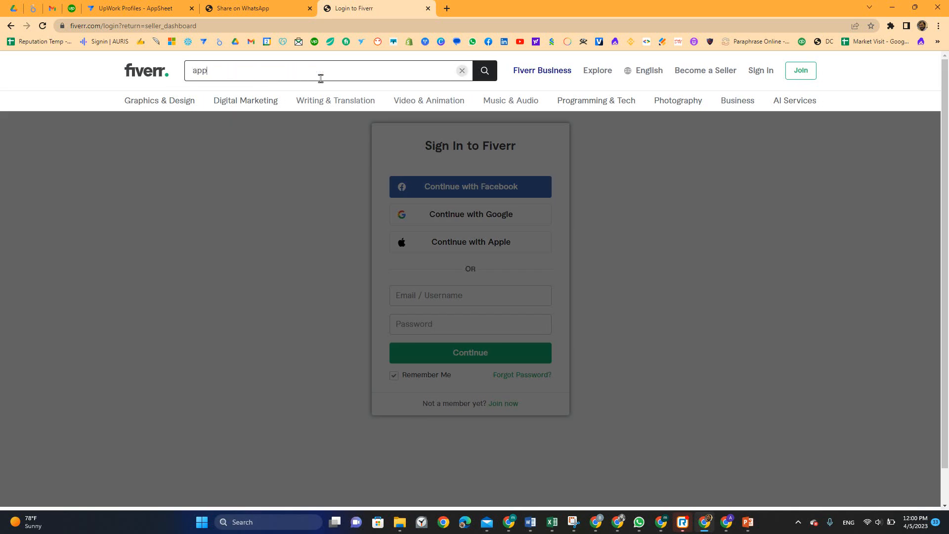
left_click(321, 78)
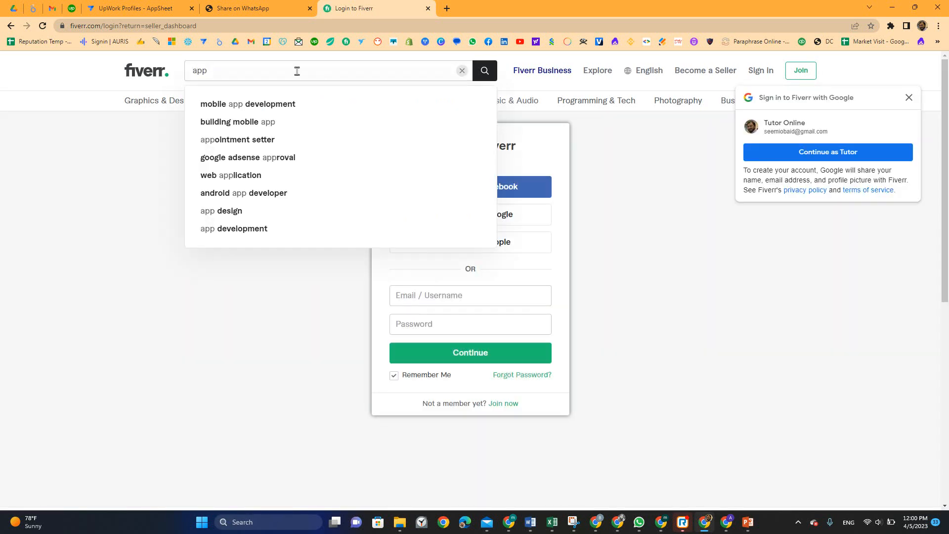
left_click(297, 71)
type("sheet")
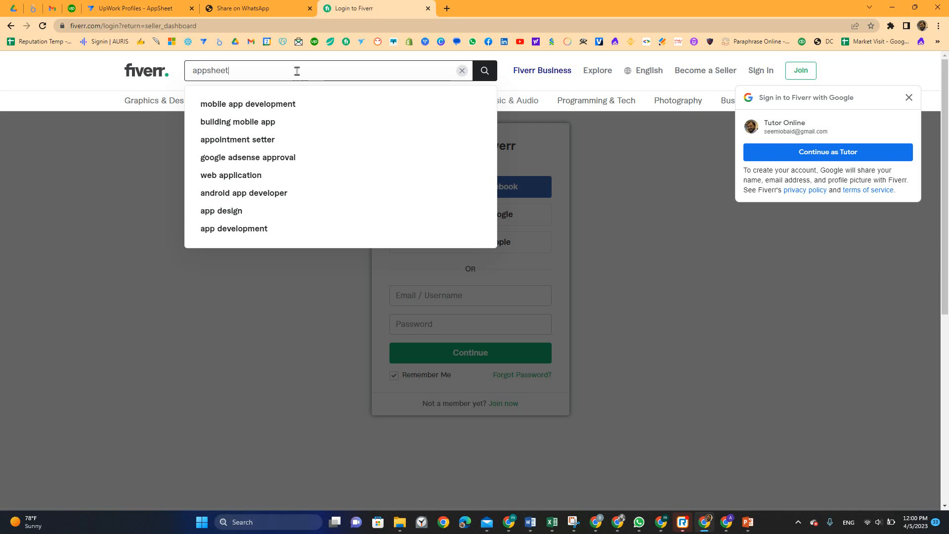
key("Return")
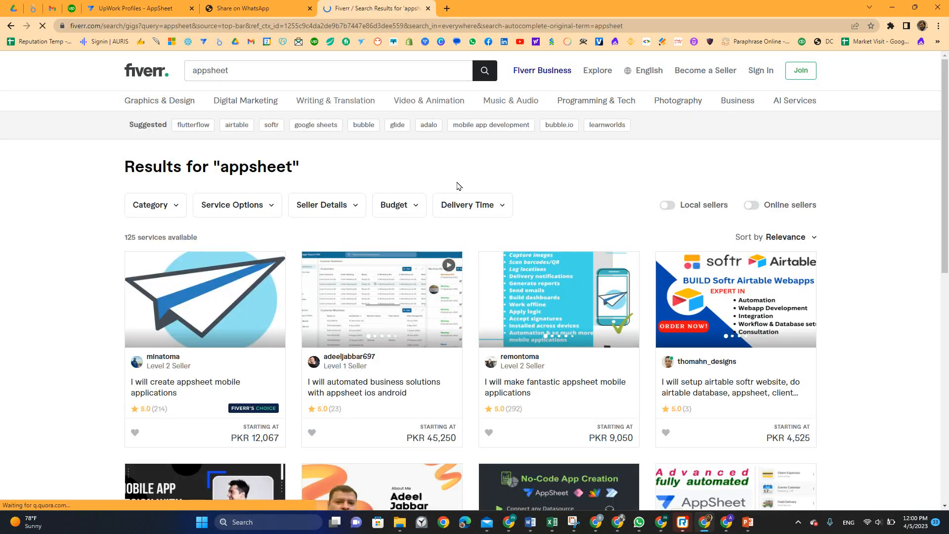
double_click(129, 237)
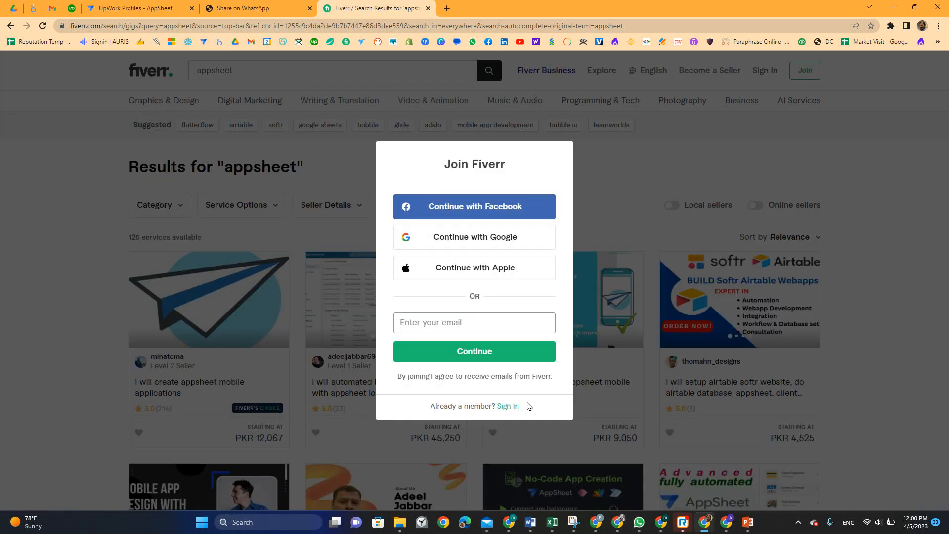
left_click(324, 390)
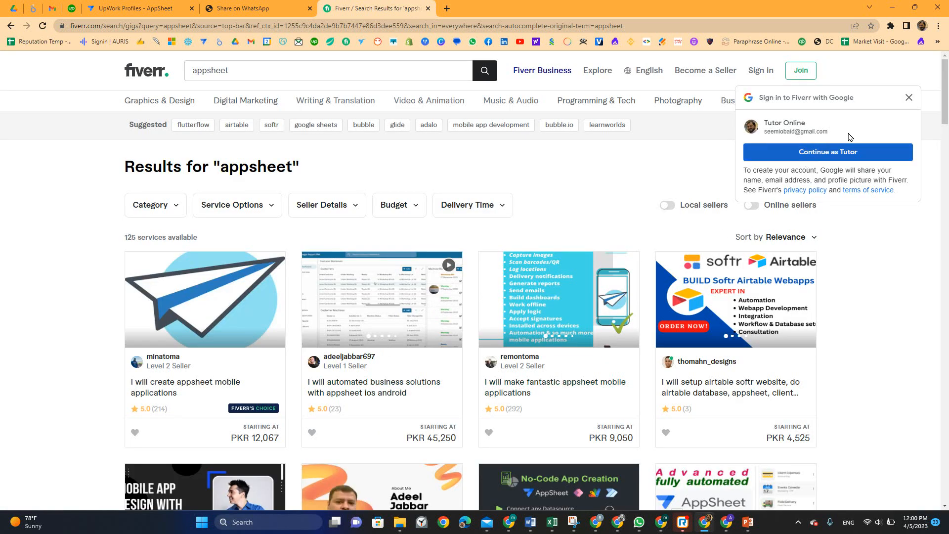
left_click(909, 98)
Show only online sellers, review the 11 services found, then turn the filter off
left_click(753, 206)
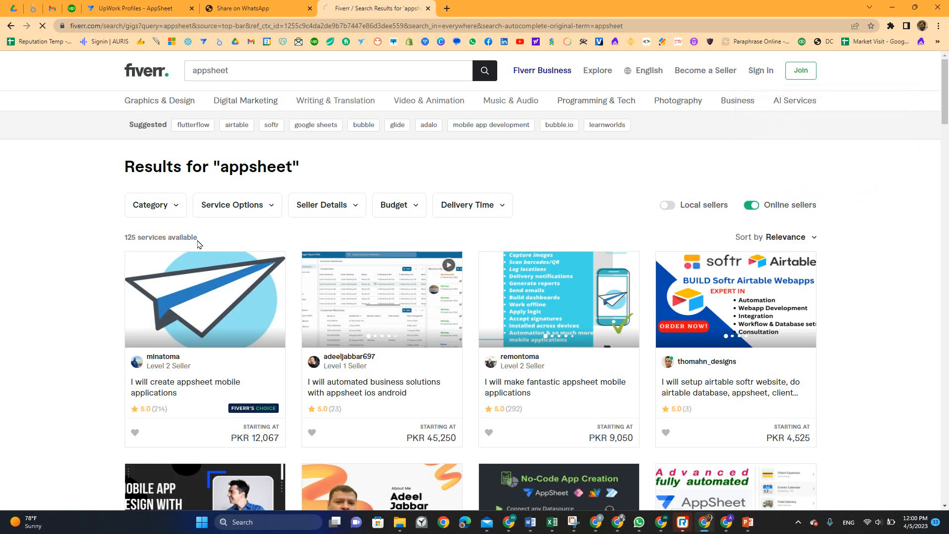
triple_click(136, 238)
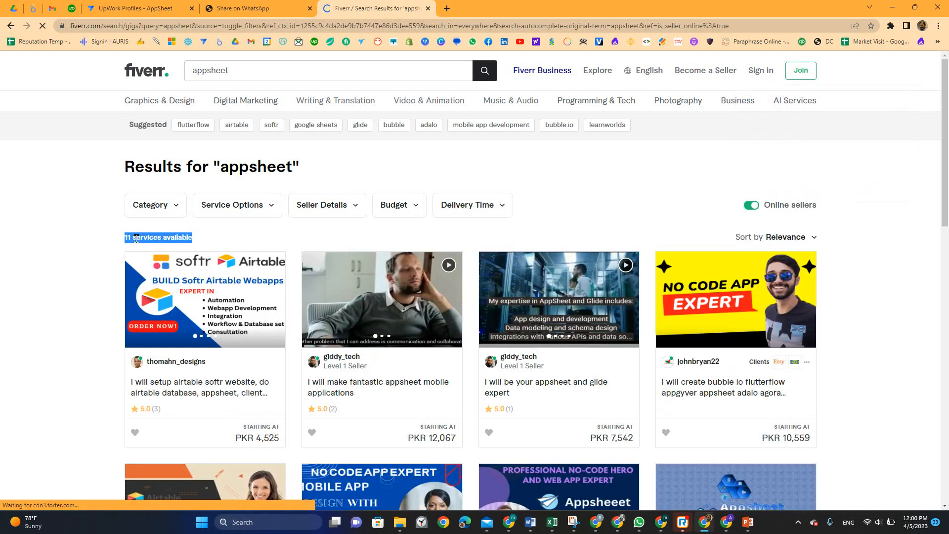
scroll(134, 240, "down", 5)
scroll(168, 272, "down", 1)
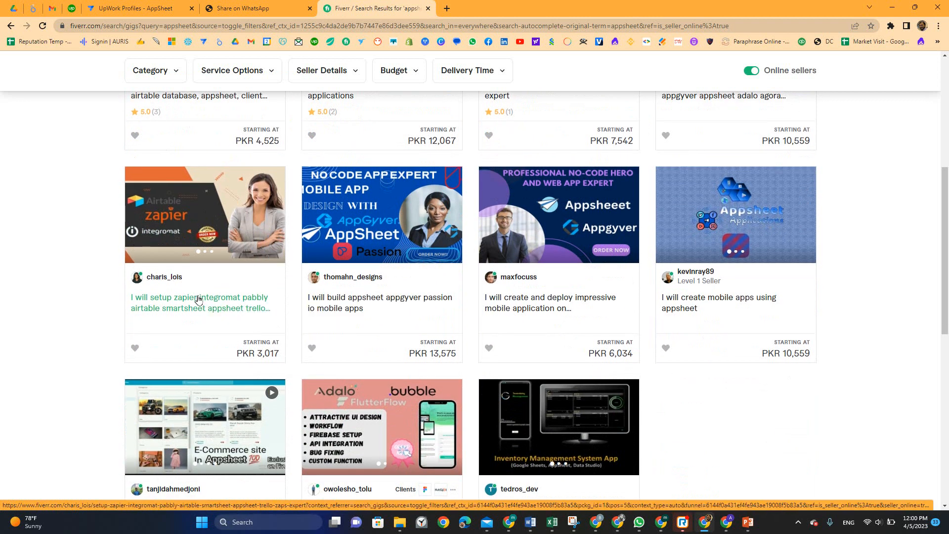
scroll(197, 299, "down", 2)
scroll(197, 299, "up", 8)
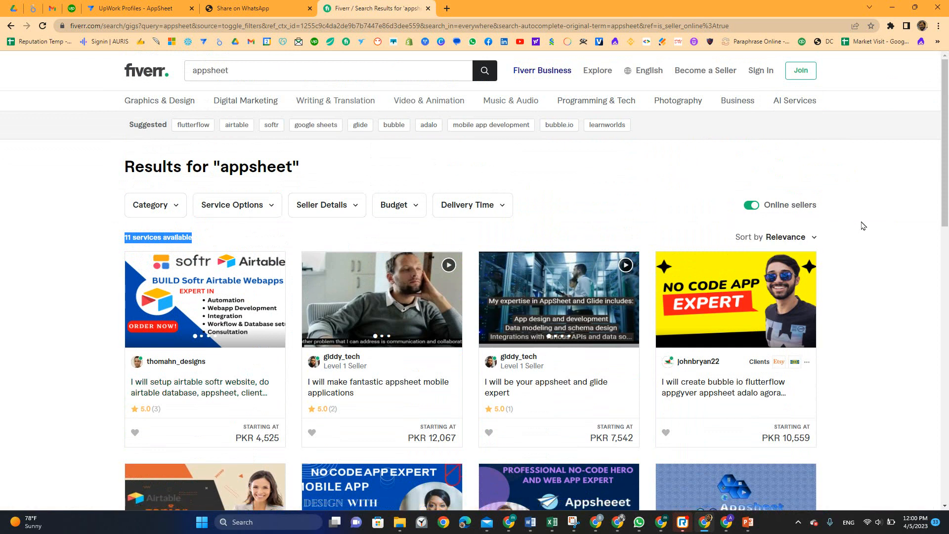
left_click(752, 205)
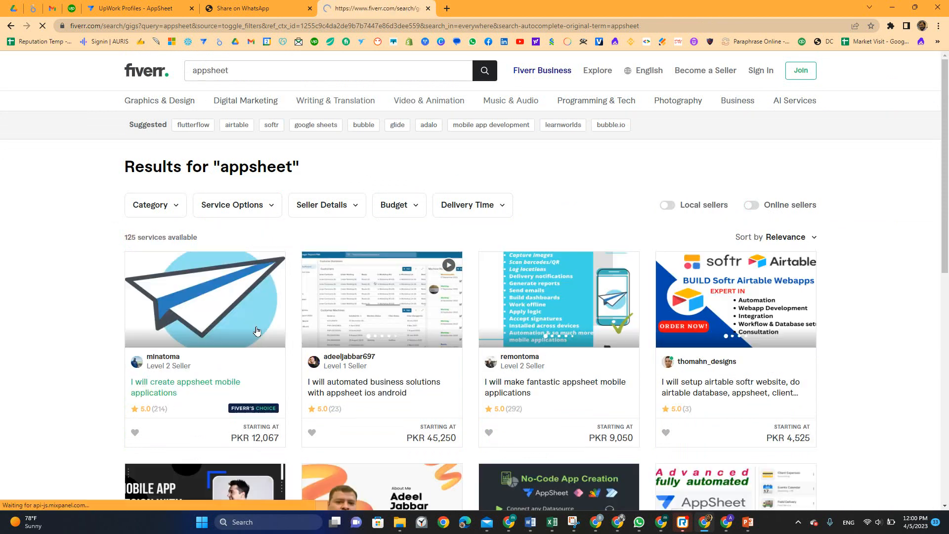
Browse the full list of 125 appsheet gigs and their starting prices
left_click_drag(164, 410, 166, 410)
double_click(516, 408)
scroll(406, 385, "down", 5)
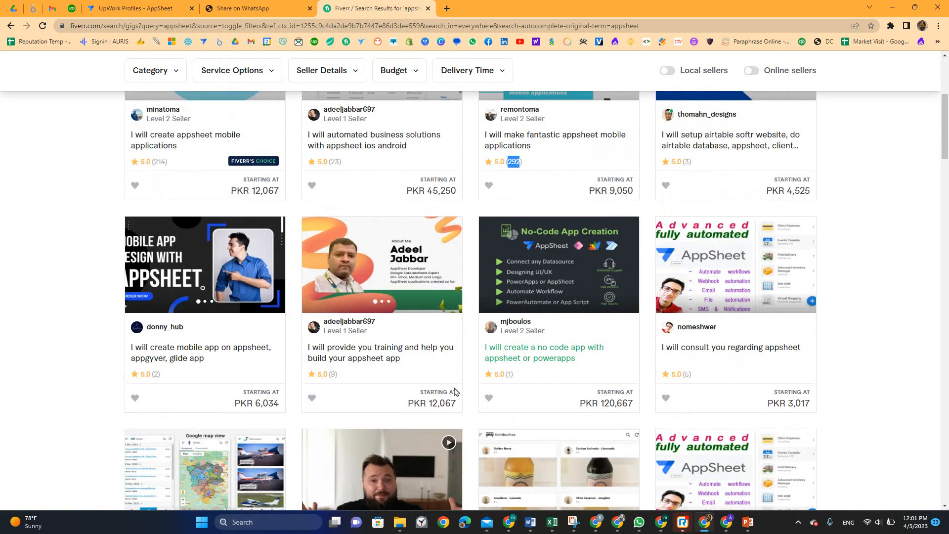
scroll(613, 425, "down", 3)
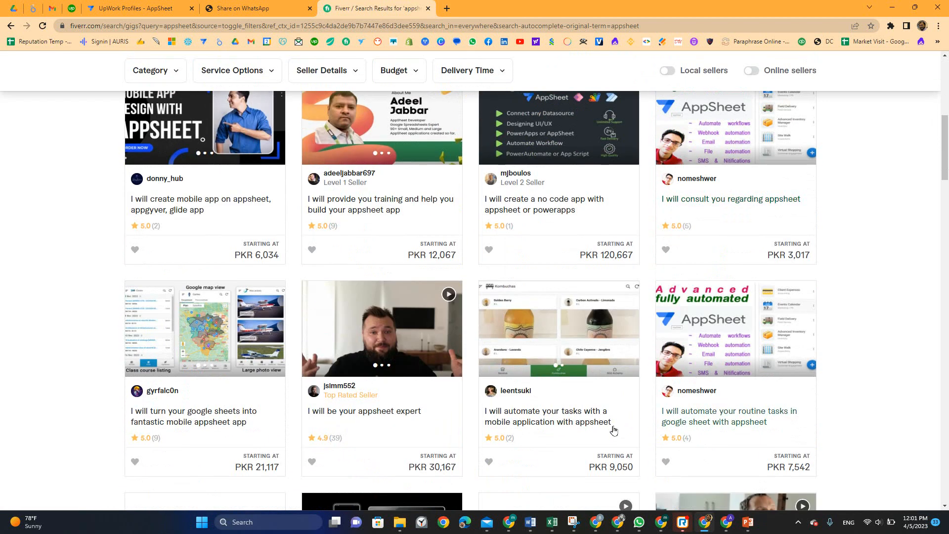
scroll(613, 430, "down", 4)
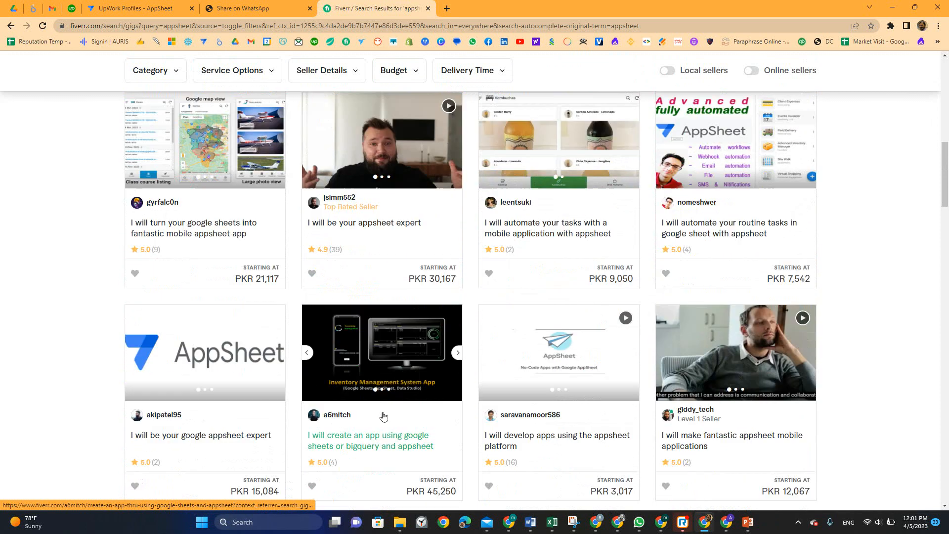
scroll(383, 417, "down", 1)
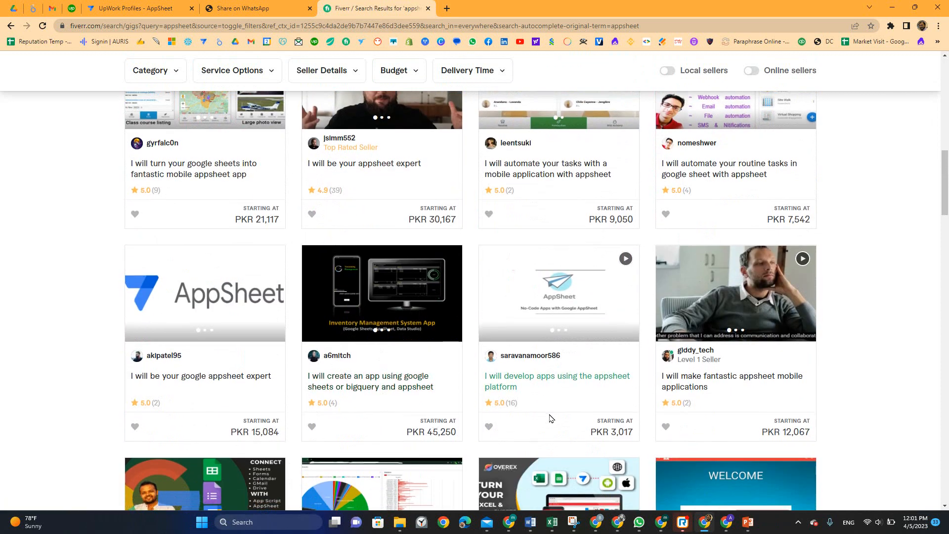
scroll(546, 419, "down", 4)
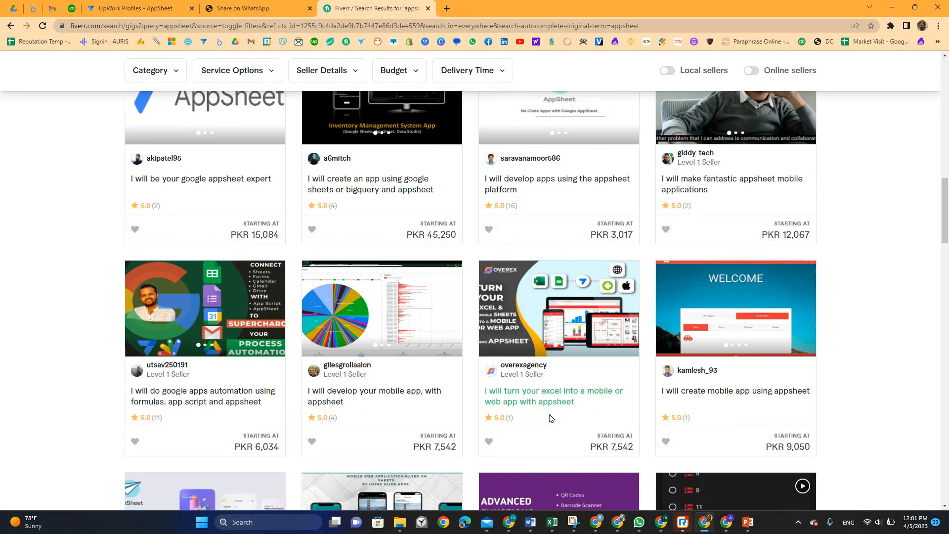
scroll(551, 419, "down", 5)
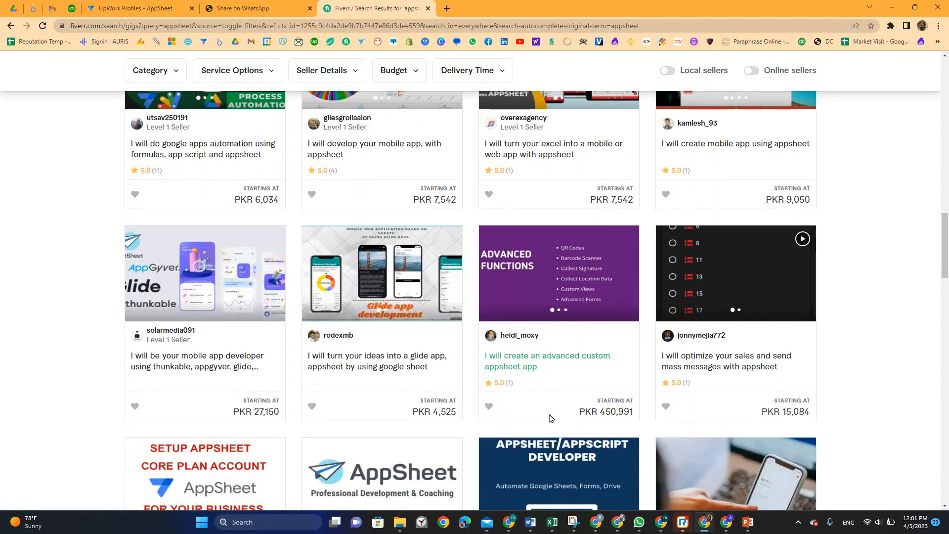